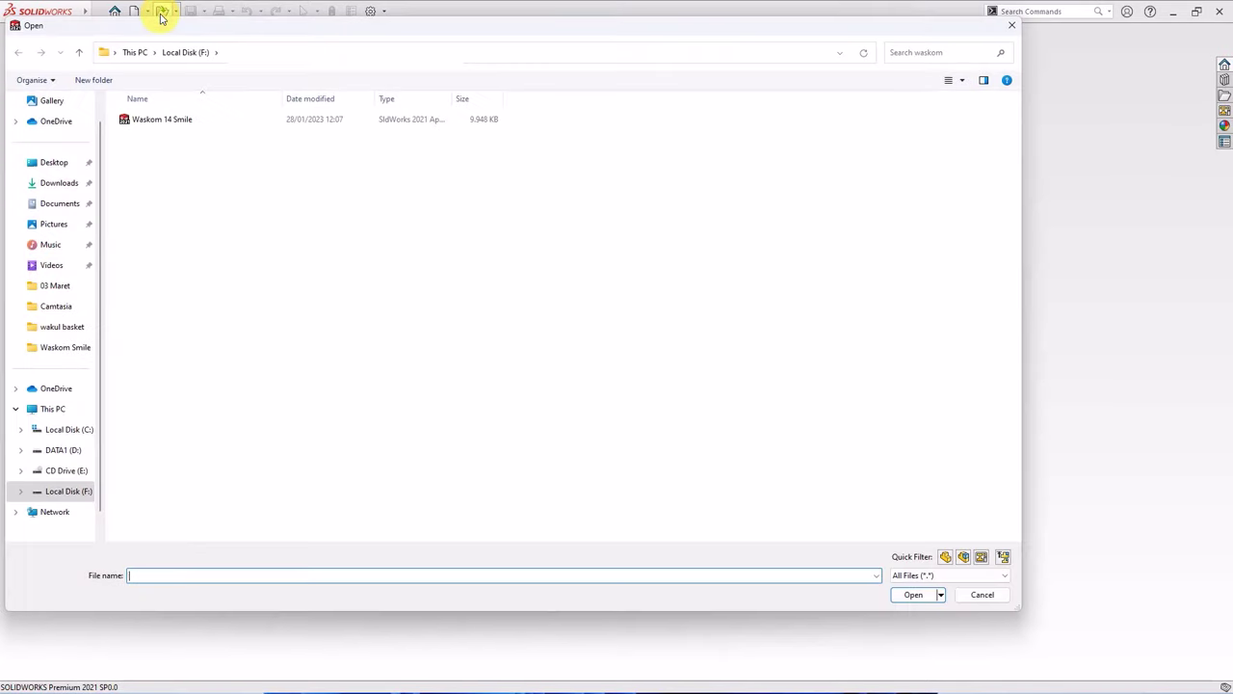
- Open the part file Waskom 14 Smile and skip running import diagnostics on it
left_click(162, 120)
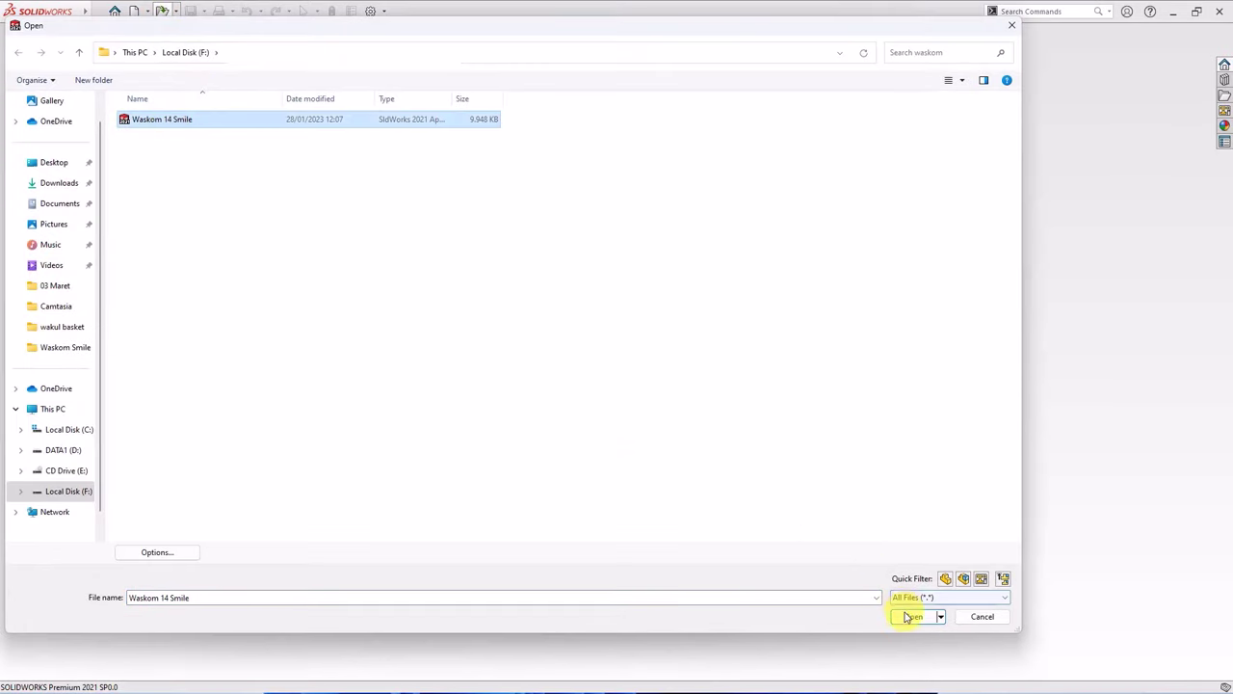
left_click(911, 617)
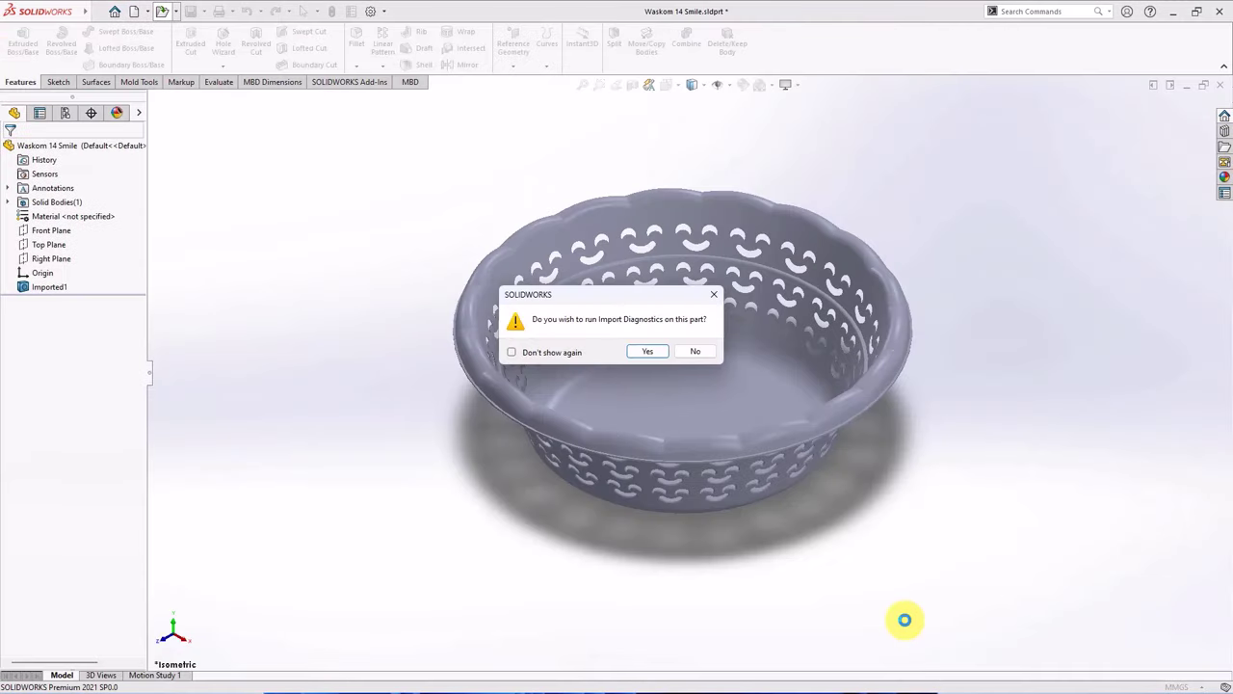
left_click(698, 350)
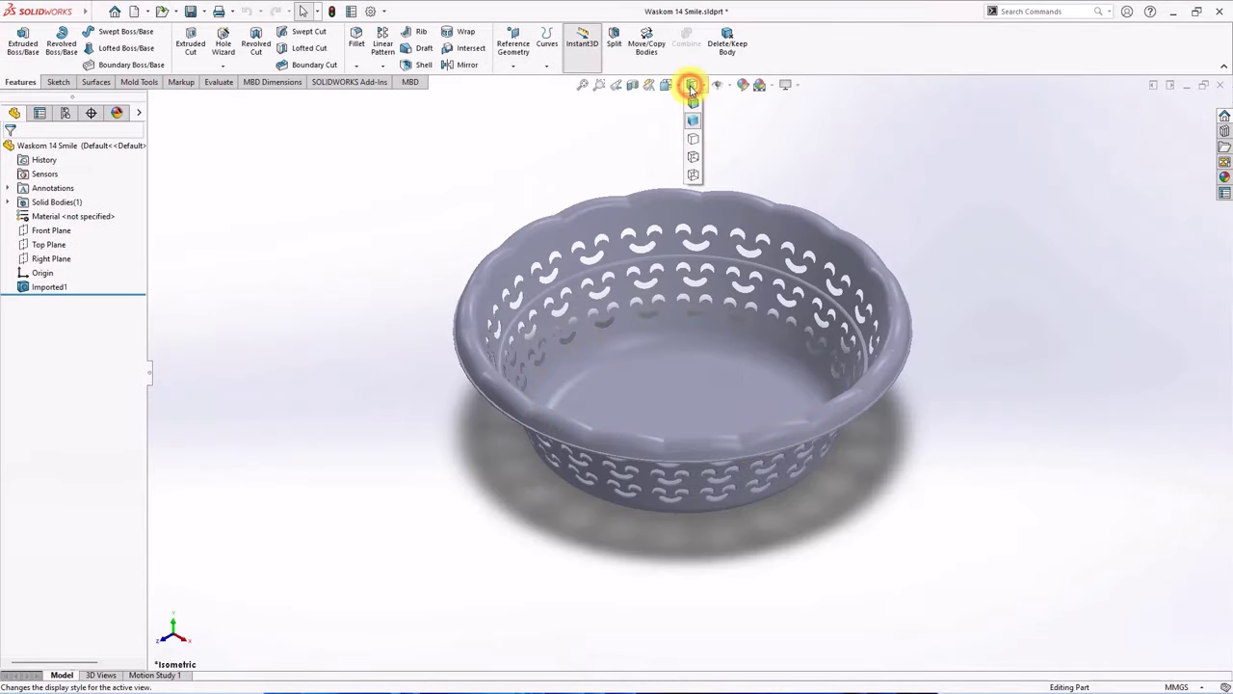
- Set the display style to shaded with edges for the basket model
left_click(692, 102)
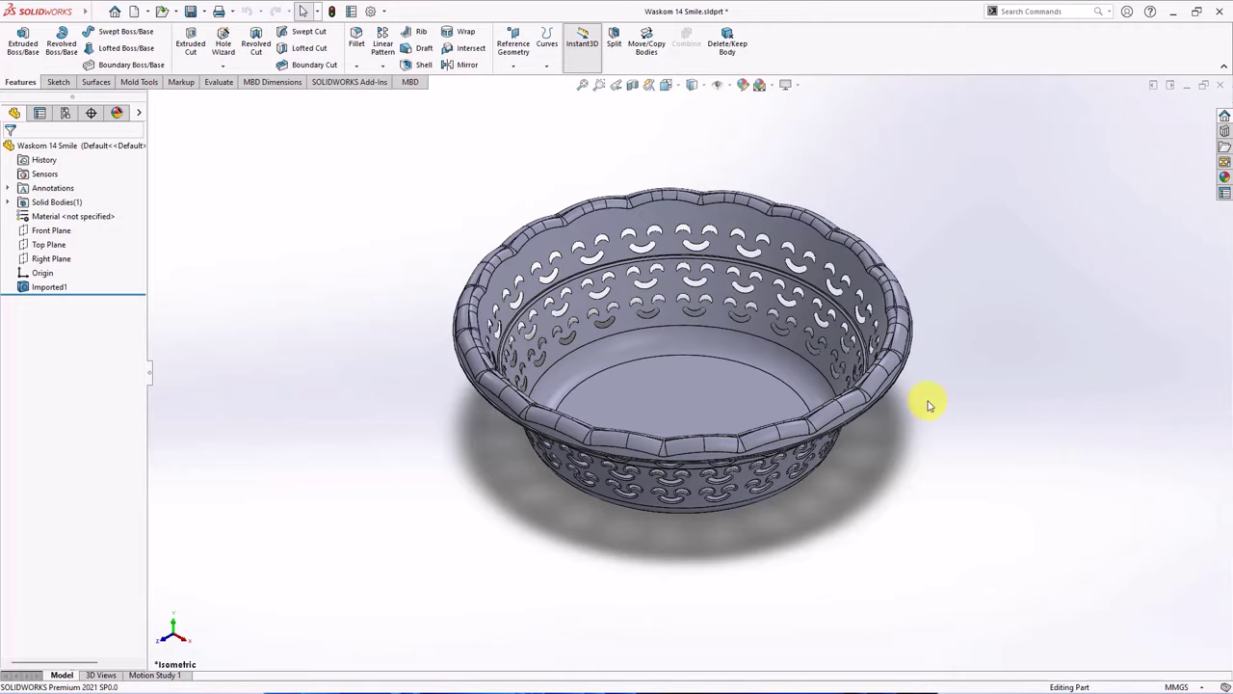
mouse_move(931, 402)
middle_mouse_down()
mouse_move(947, 209)
mouse_move(925, 388)
mouse_move(949, 386)
middle_mouse_up()
scroll(999, 376, "down", 4)
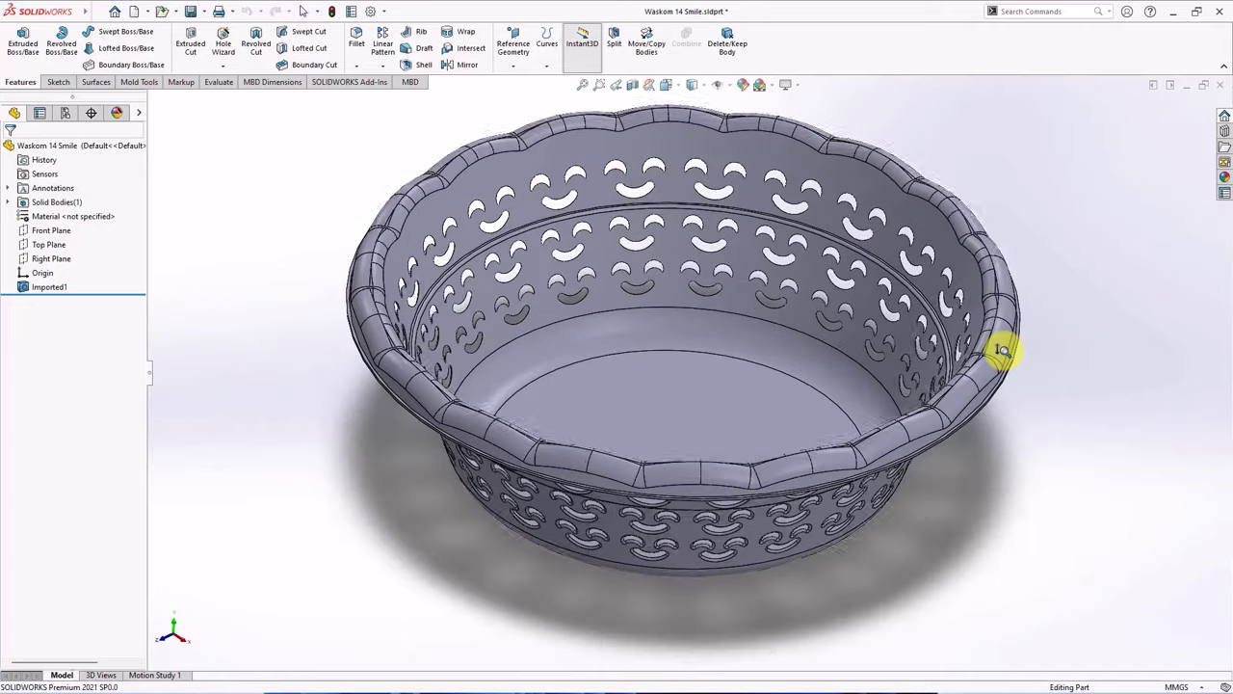
- Start a Front Plane sketch and select the silhouette edges of the upper wall, lower wall and rib for Convert Entities
left_click(48, 230)
left_click(59, 219)
middle_click_drag(895, 311, 885, 185)
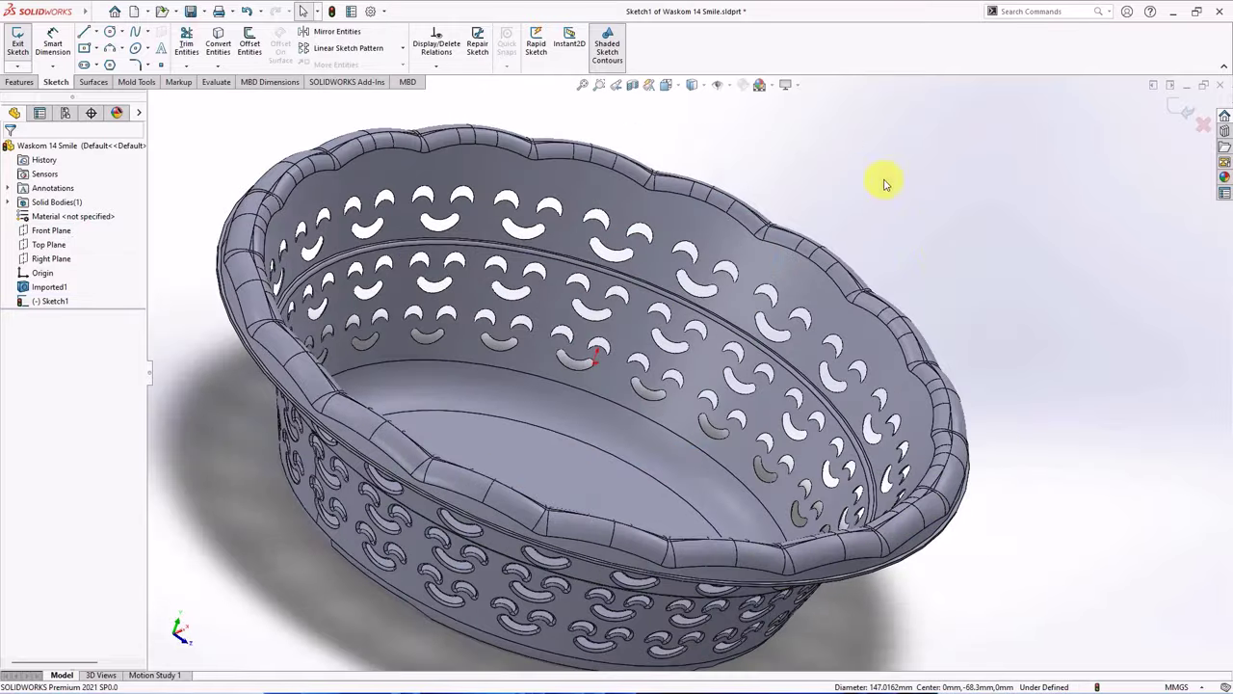
left_click(217, 44)
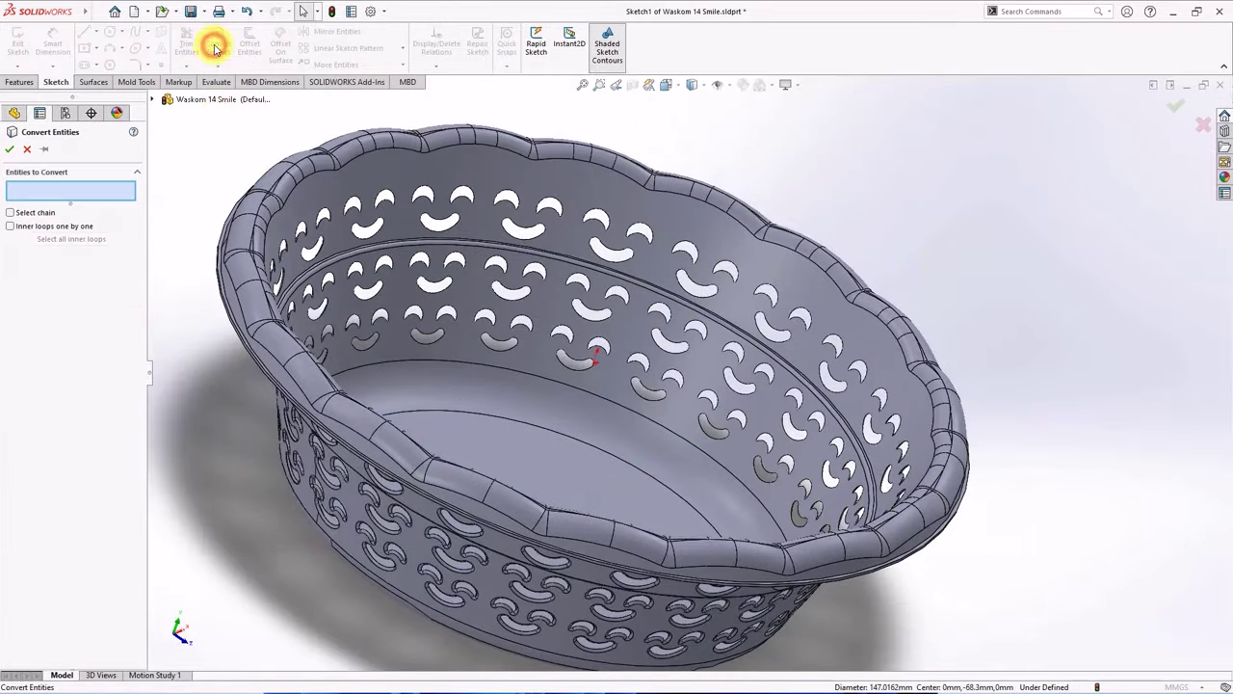
left_click(805, 284)
scroll(771, 358, "down", 5)
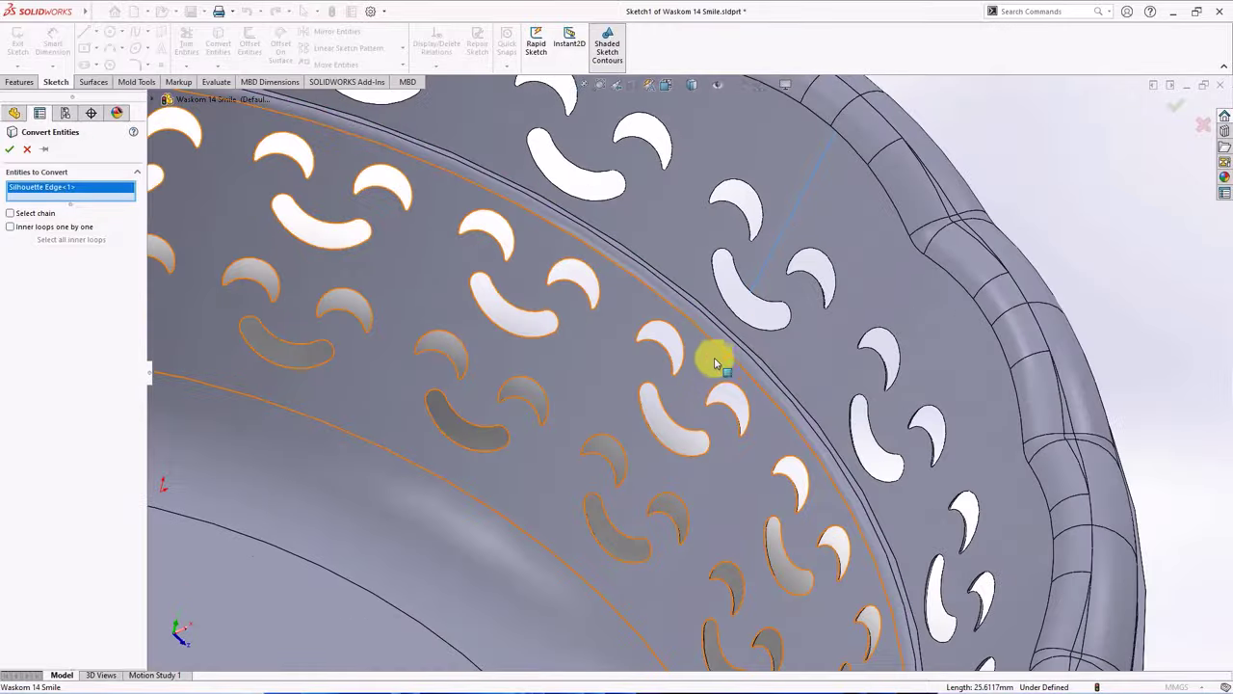
left_click(709, 354)
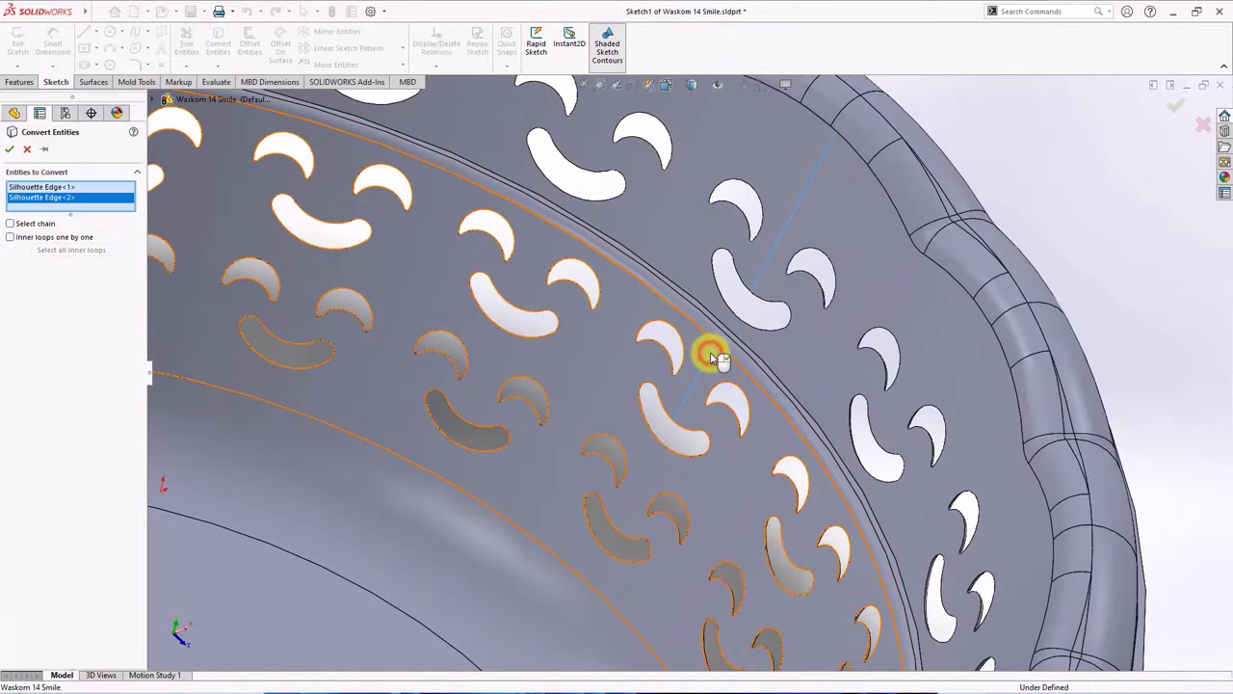
scroll(711, 347, "down", 3)
left_click(721, 342)
- Add the bottom corner's silhouette, the circular floor edge and the rib's circular edge to the selection and convert them into sketch entities
scroll(716, 348, "up", 6)
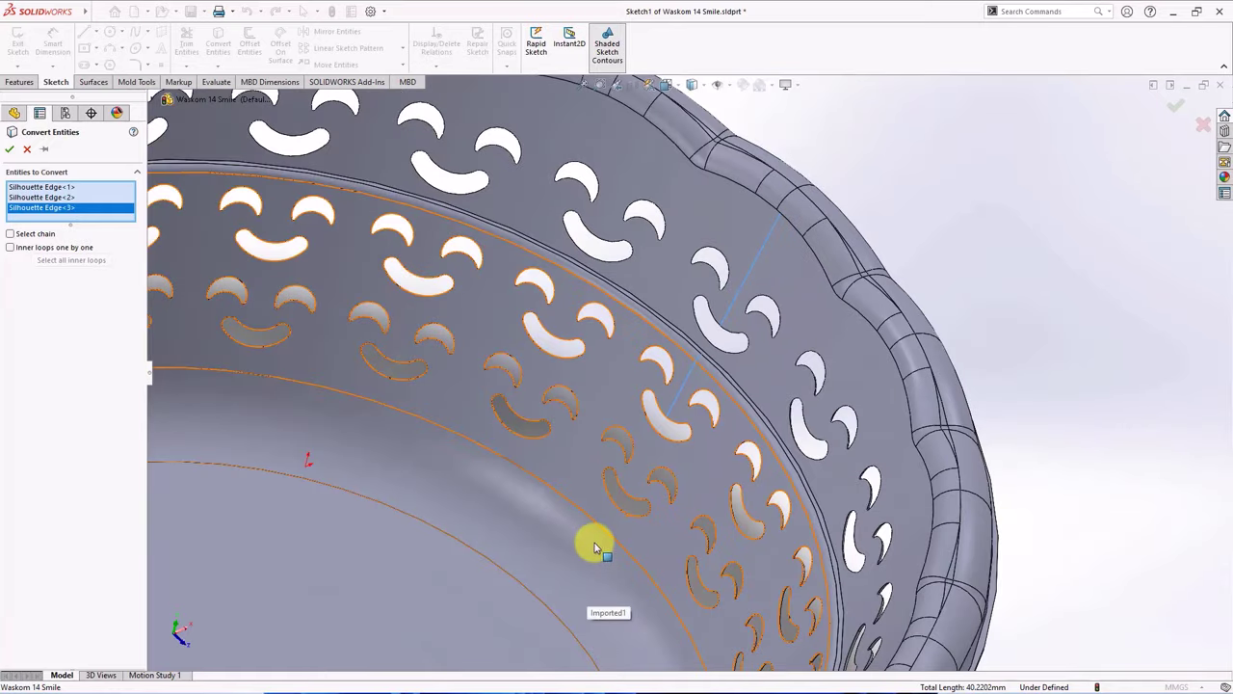
left_click(596, 547)
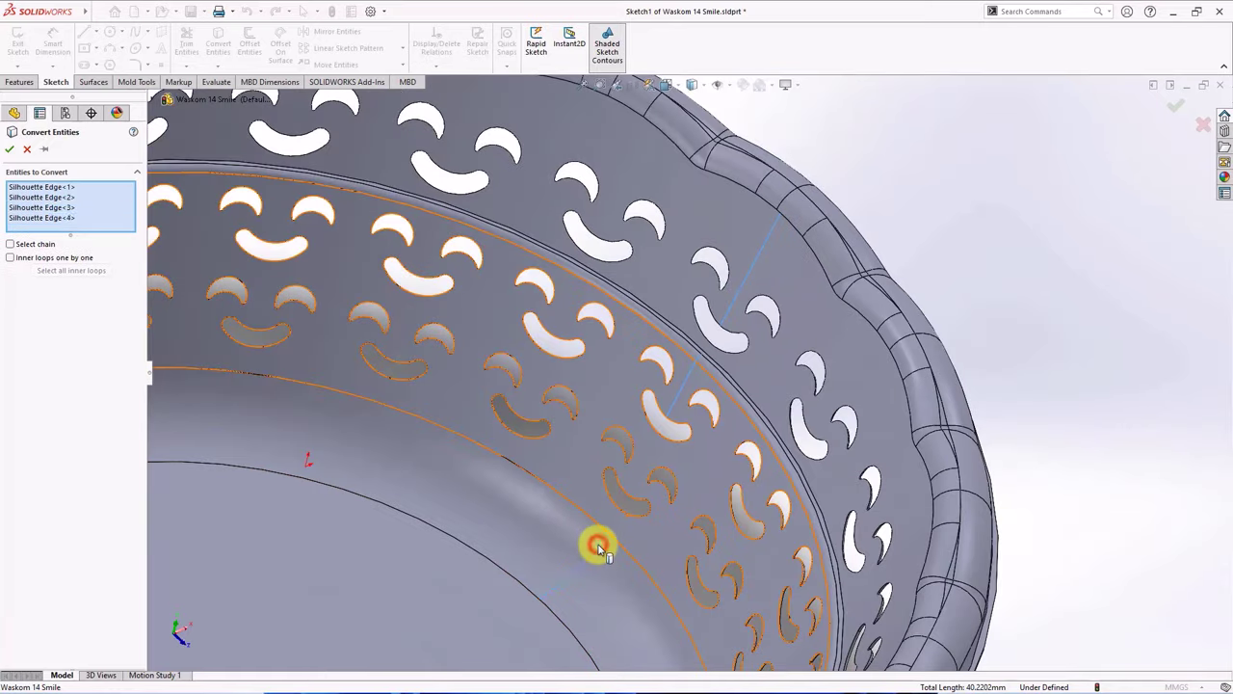
left_click(517, 581)
scroll(705, 355, "down", 3)
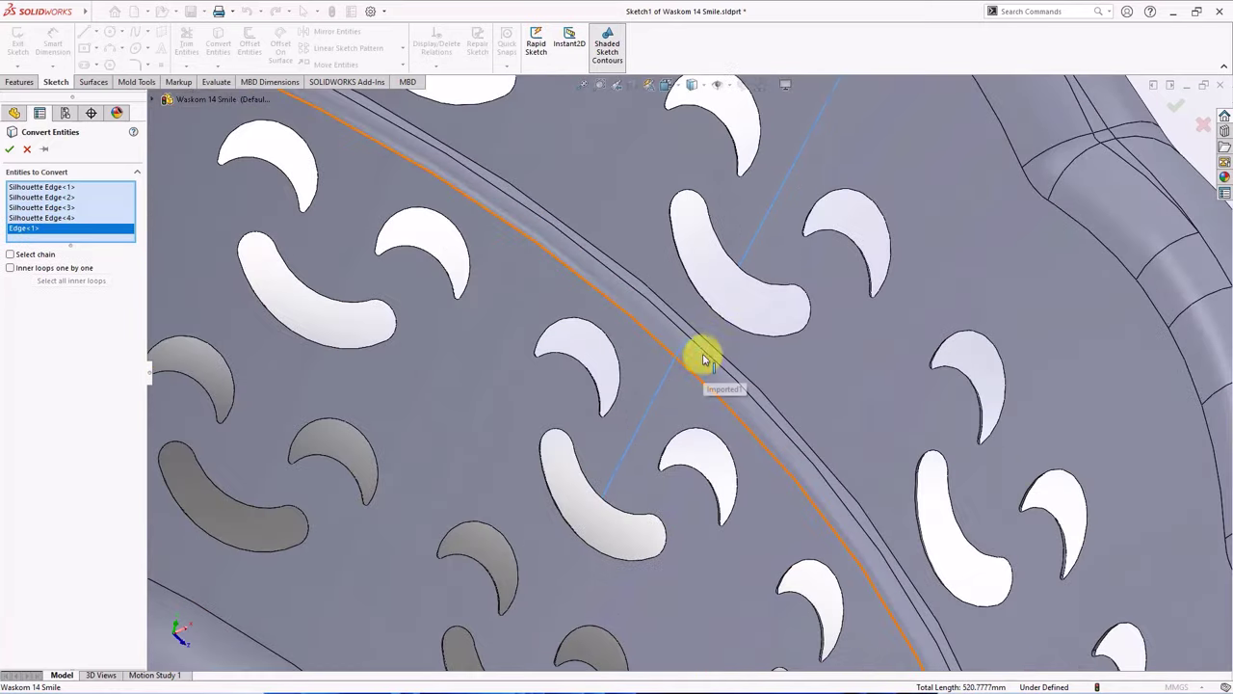
left_click(710, 362)
scroll(711, 370, "up", 3)
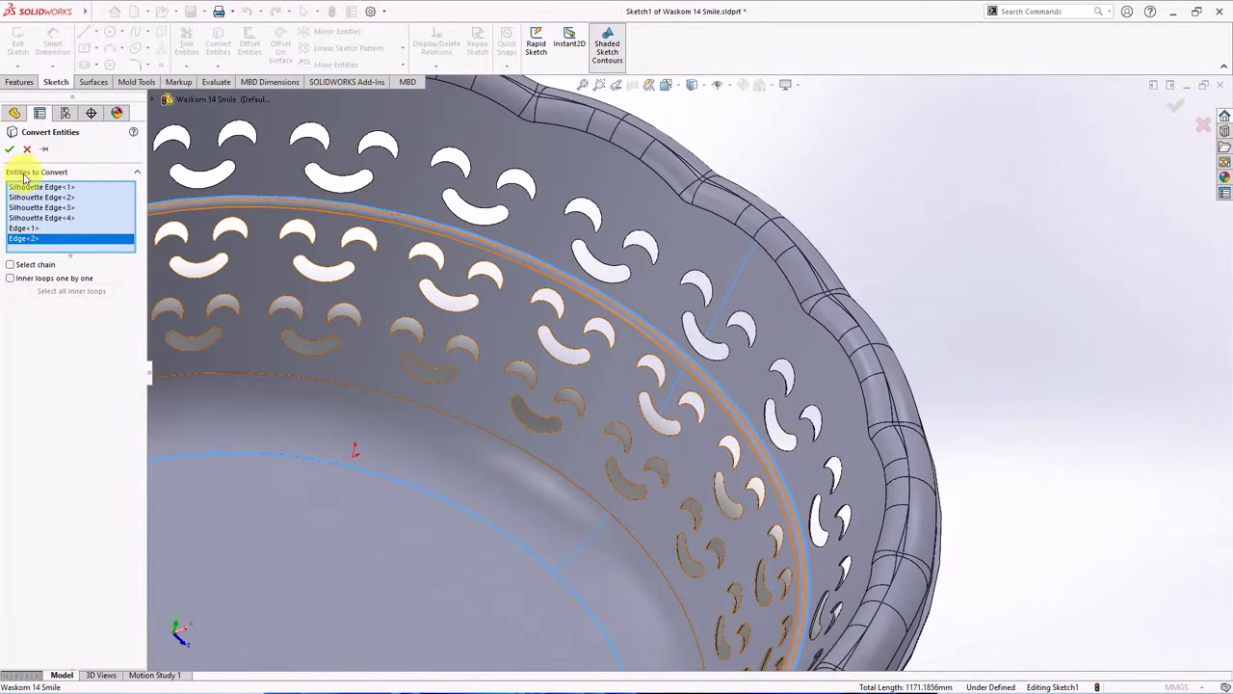
left_click(8, 149)
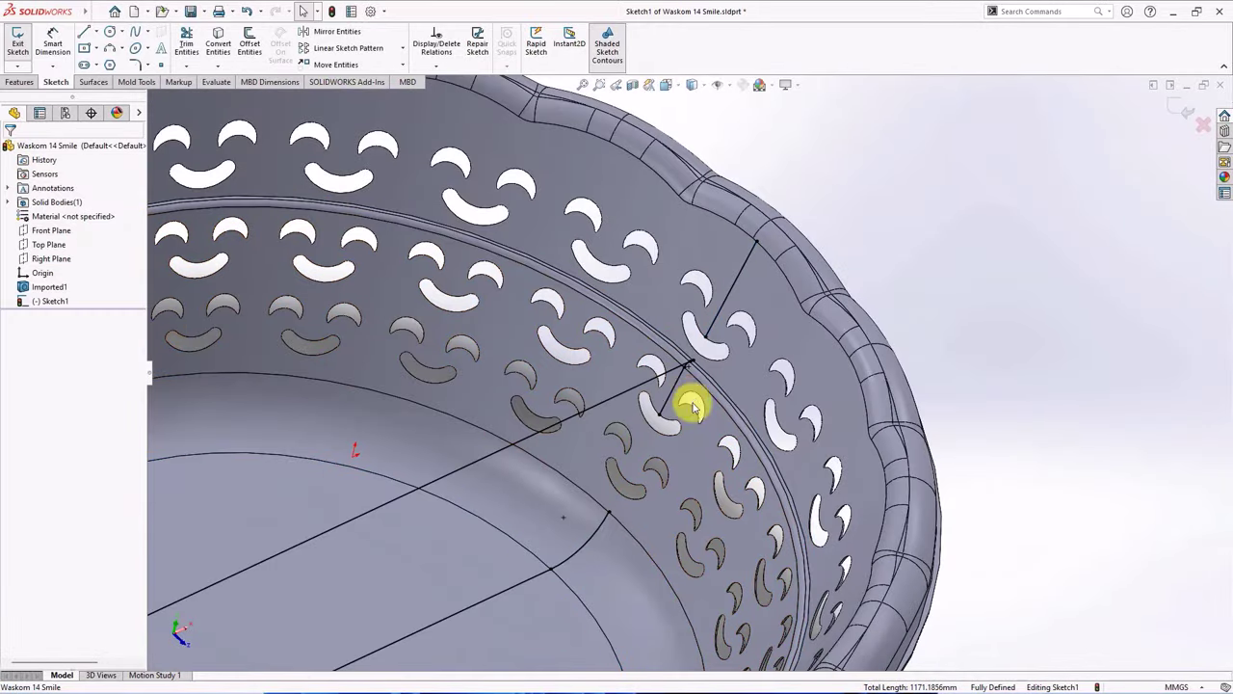
- Draw a vertical centerline about 68.3 mm long from the origin down to the converted floor line
scroll(692, 408, "up", 5)
middle_click_drag(694, 408, 656, 433)
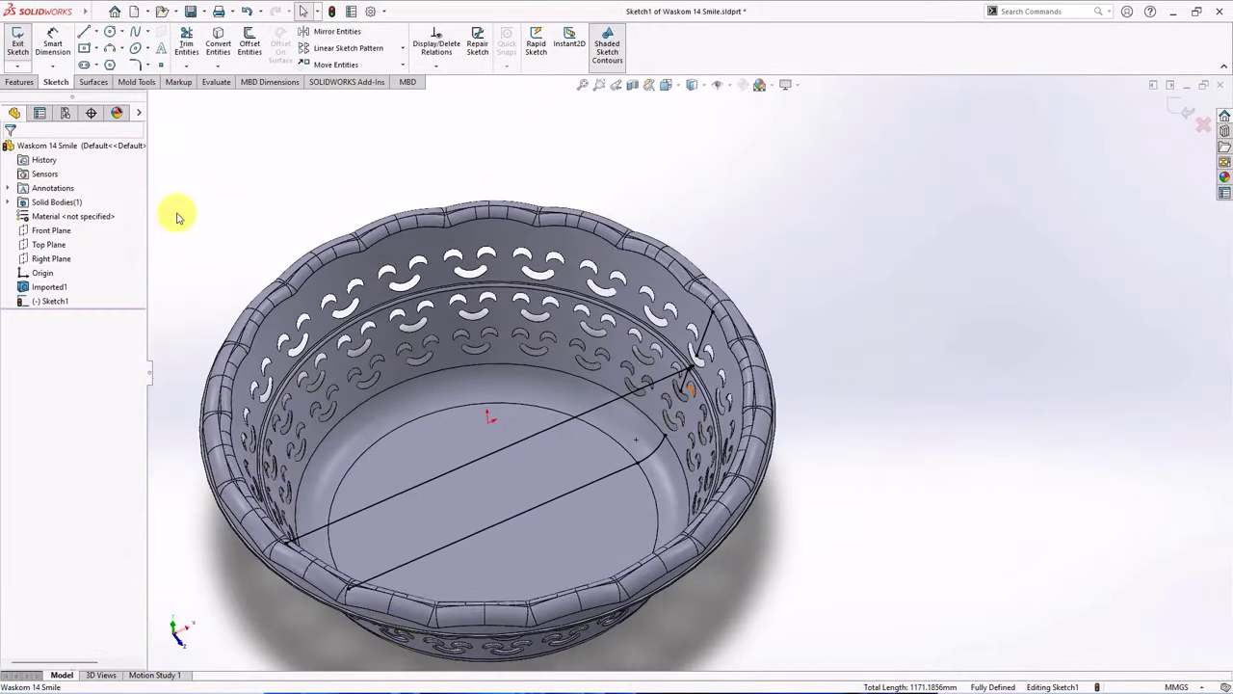
left_click(97, 35)
left_click(113, 62)
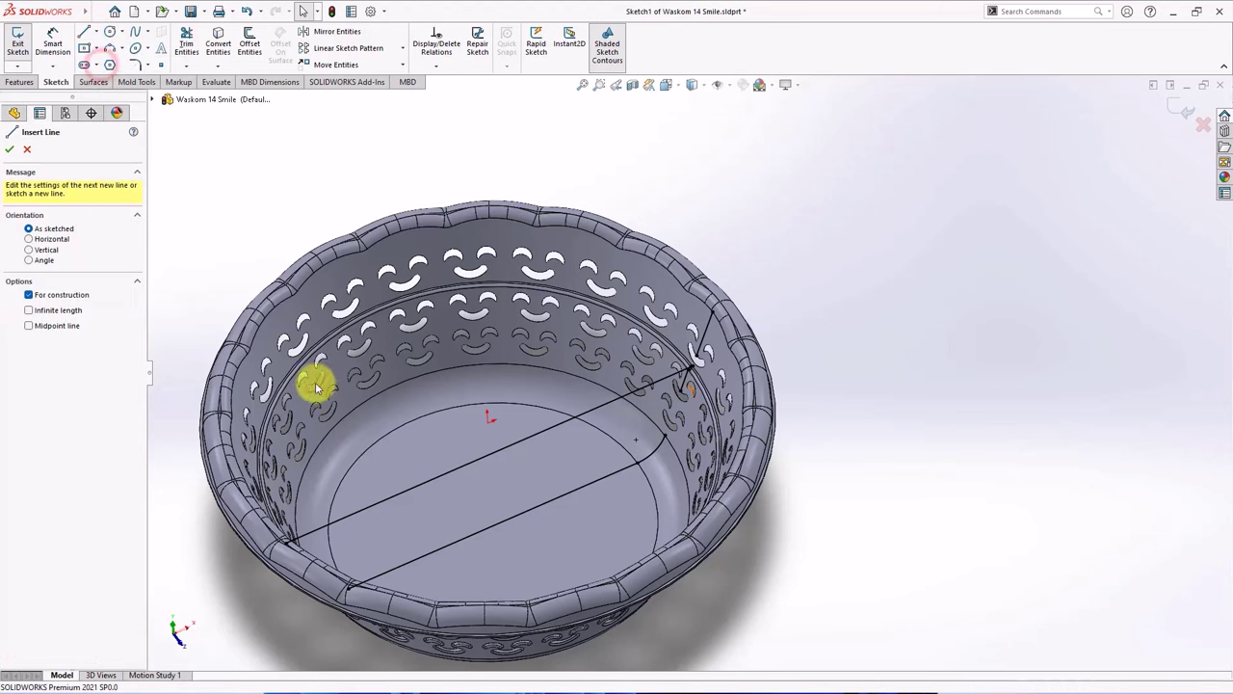
left_click(487, 422)
left_click(492, 526)
right_click(493, 526)
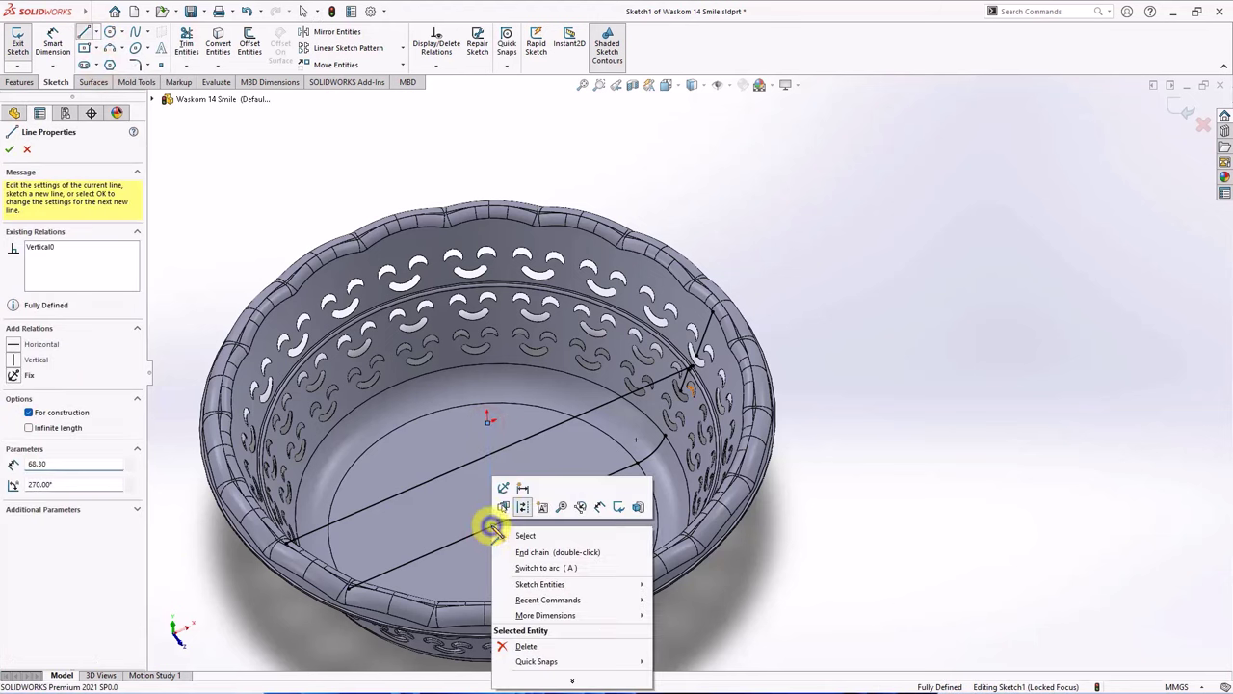
left_click(504, 539)
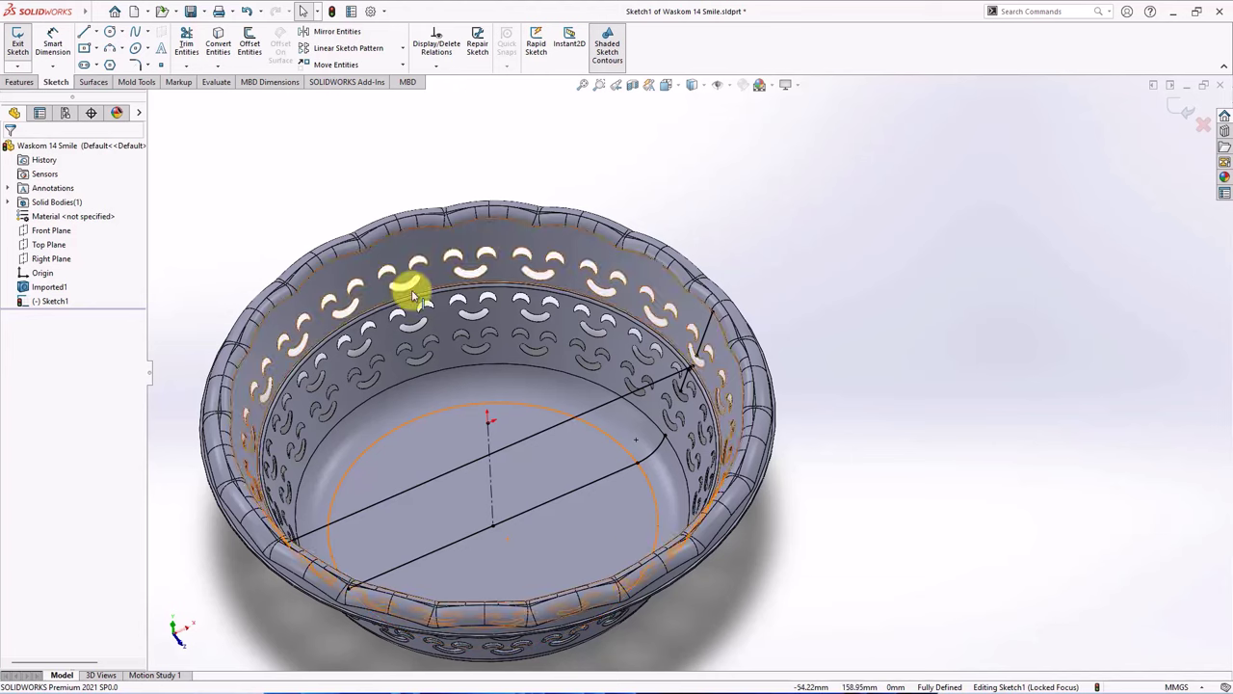
- Trim the floor line and the rib line back to the centerline with Trim to closest, keeping the halves on the wall profile's side
left_click(186, 43)
left_click(100, 381)
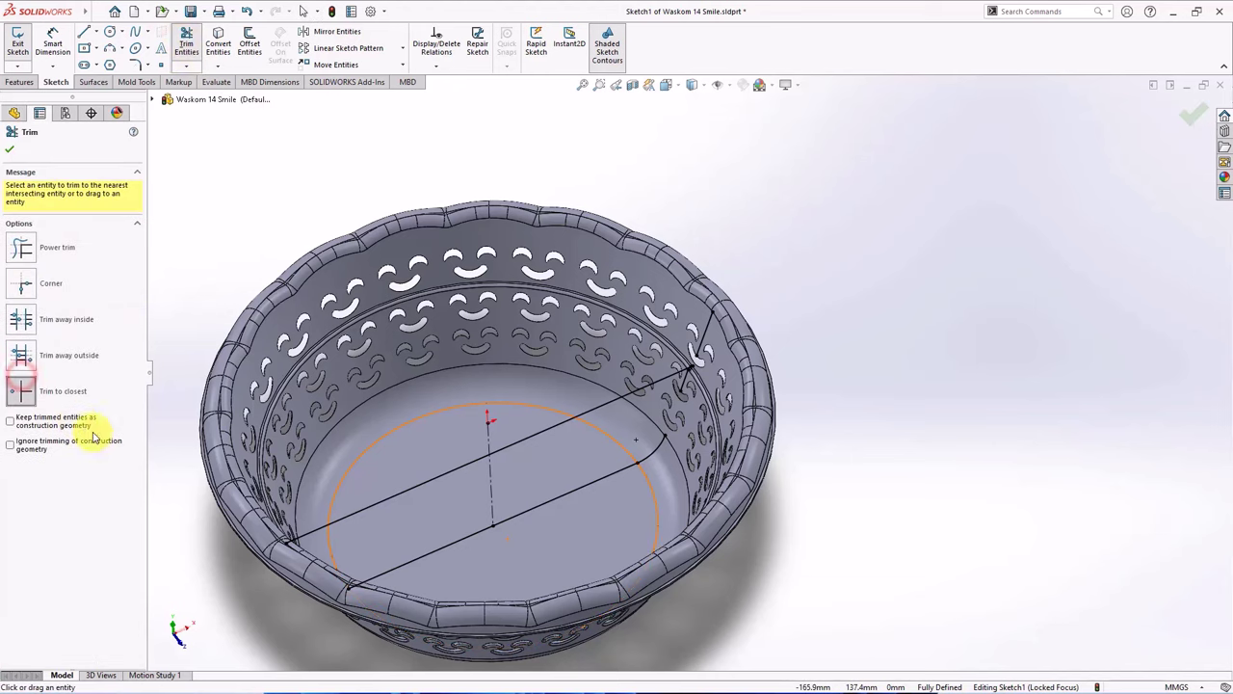
left_click(417, 553)
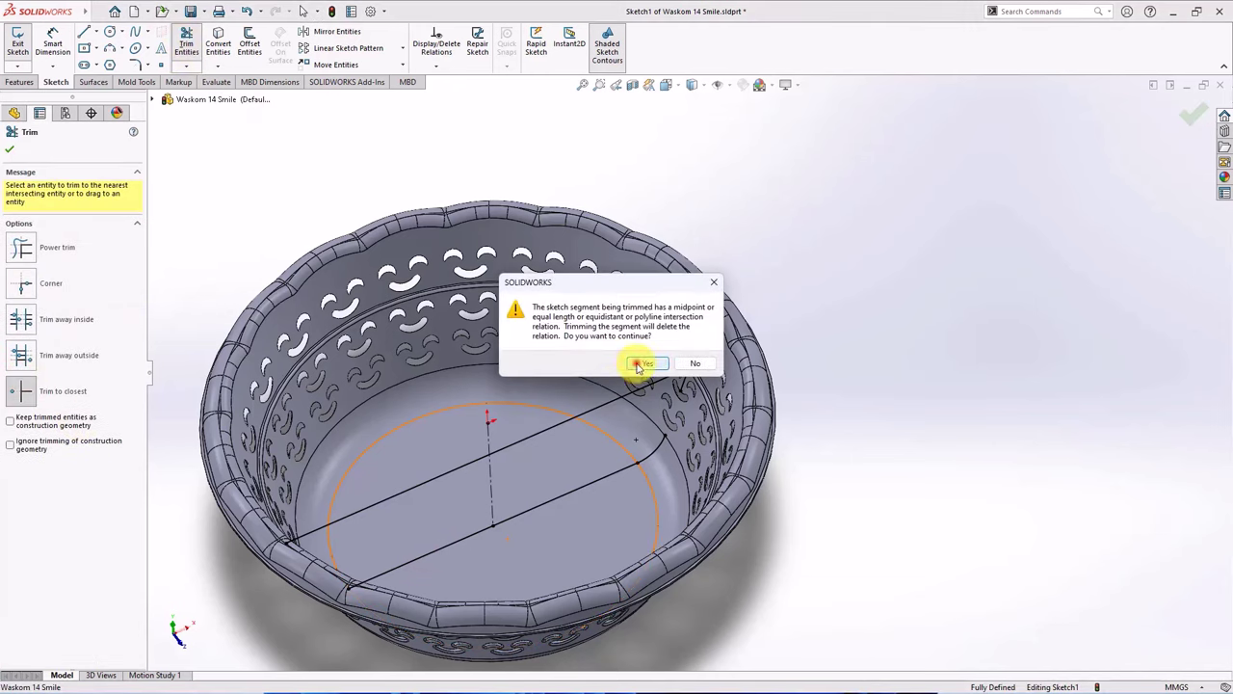
left_click(644, 364)
left_click(406, 490)
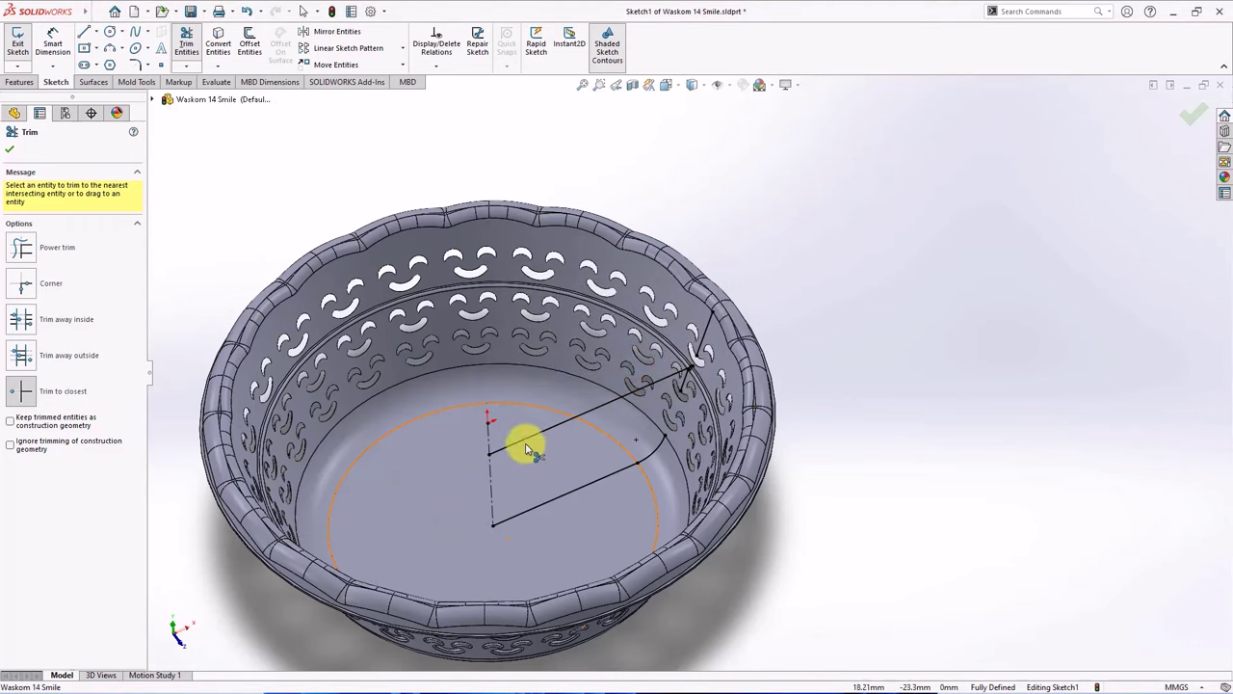
- Corner-trim the lower wall line to the bottom arc and the upper wall line to the rib line to join the profile
scroll(649, 441, "down", 6)
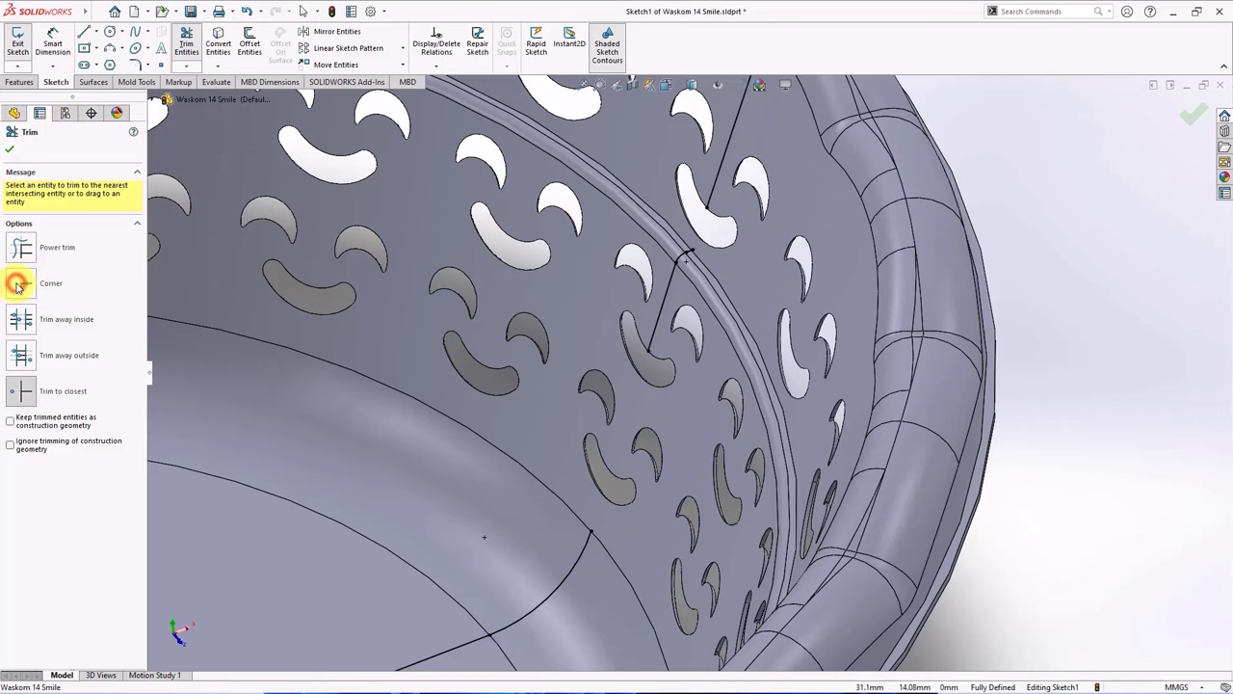
left_click(19, 284)
left_click(645, 347)
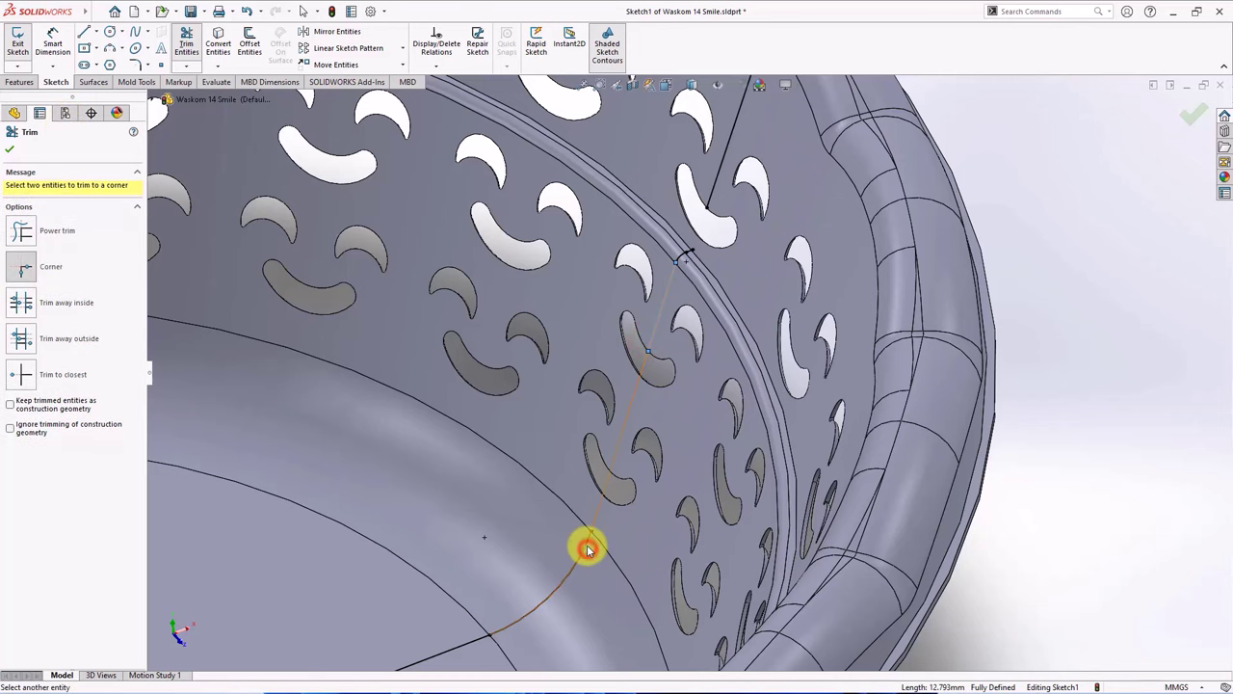
left_click(587, 549)
scroll(716, 258, "down", 3)
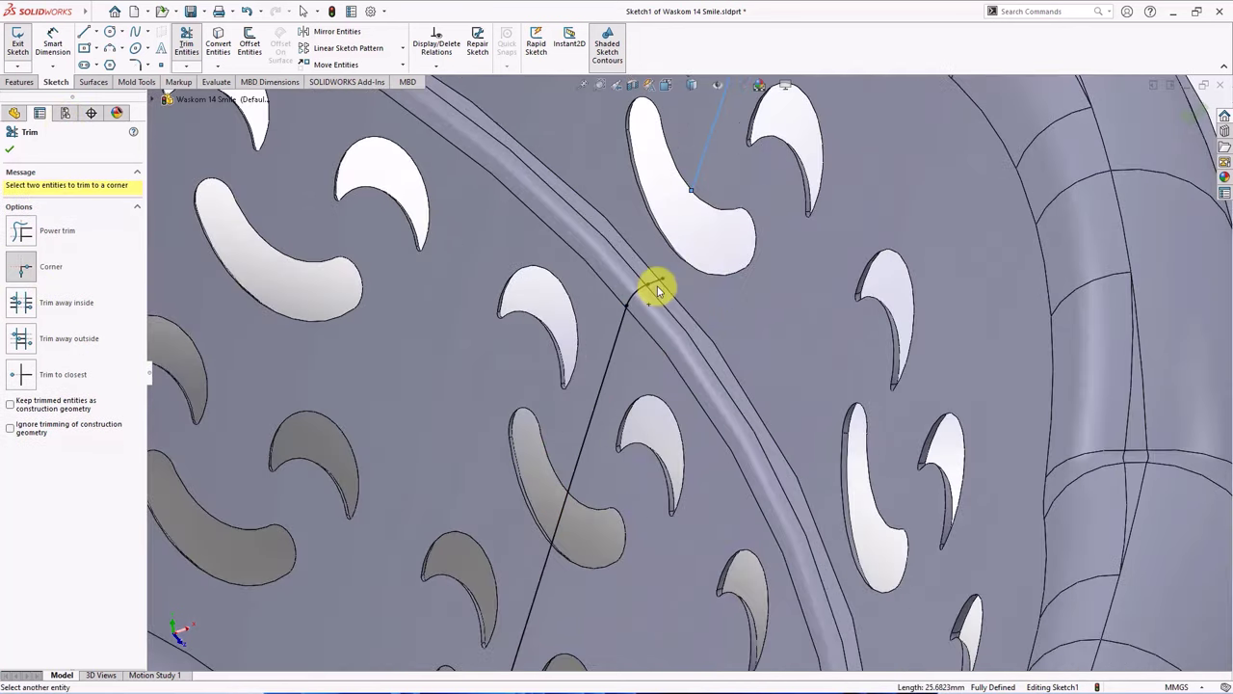
left_click(656, 286)
scroll(655, 286, "up", 5)
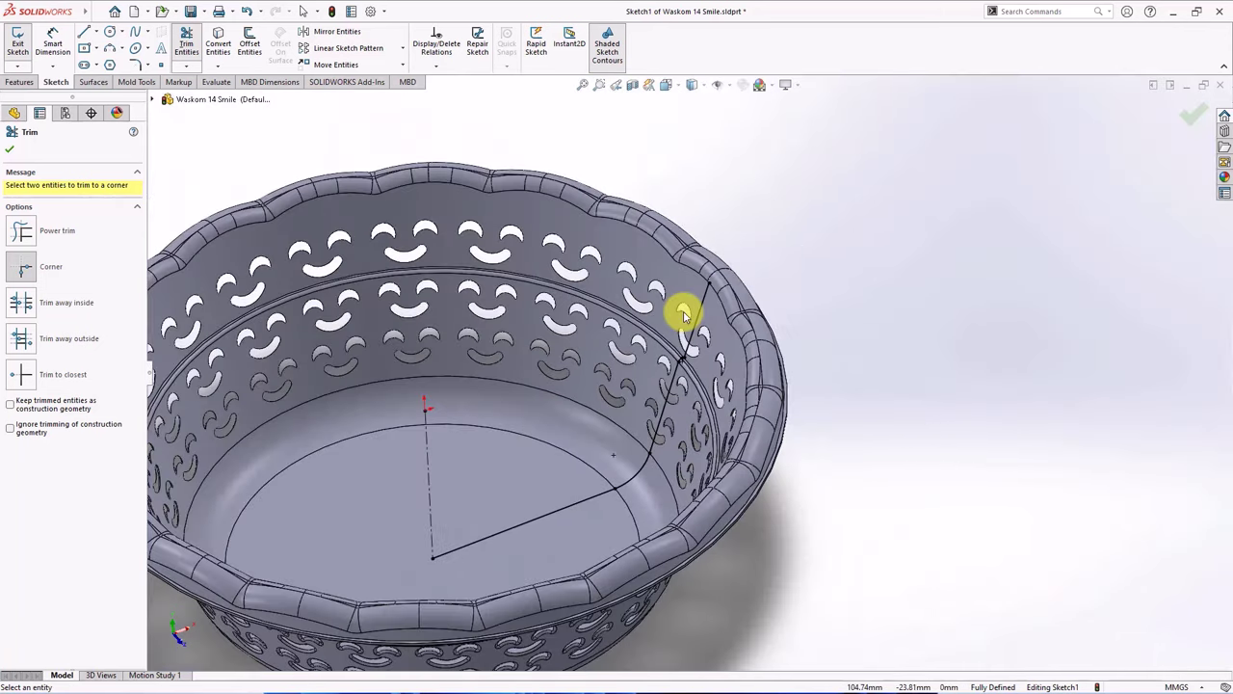
scroll(684, 316, "up", 2)
left_click(7, 142)
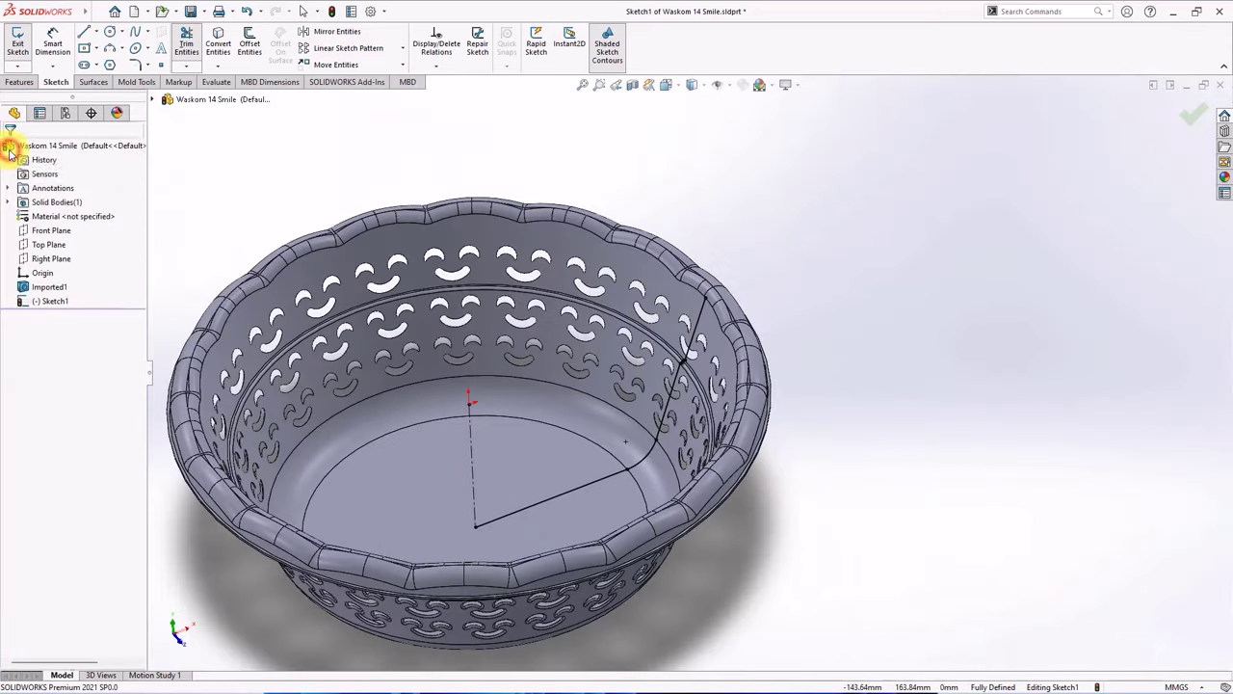
- Create a revolved surface from the sketch profile, turning it 360° about the centerline
left_click(93, 82)
left_click(56, 46)
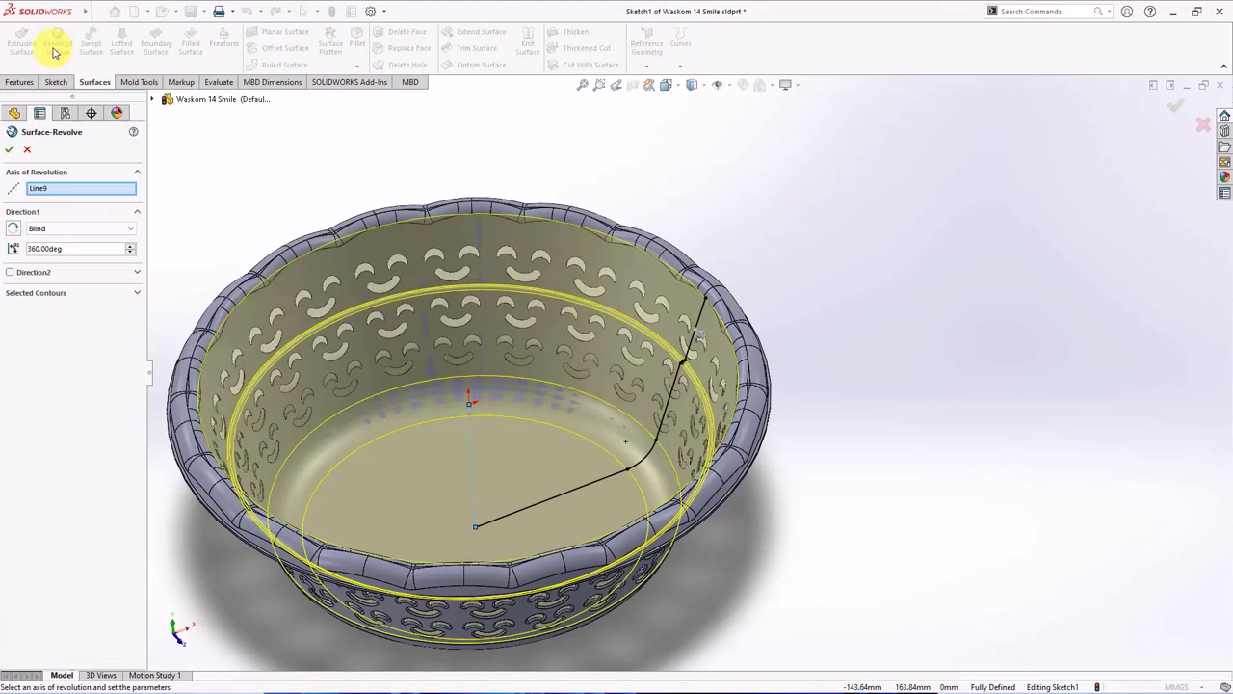
left_click(7, 150)
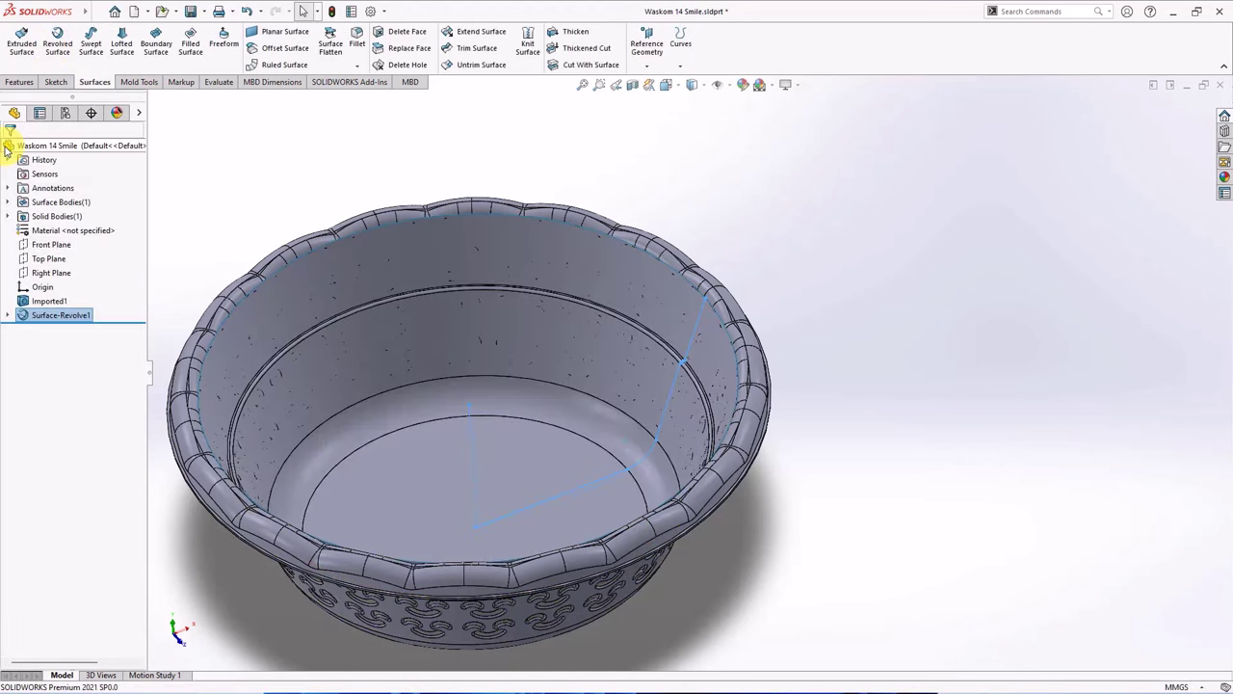
- Hide the revolved surface so the perforated basket wall is exposed
left_click(787, 260)
scroll(783, 318, "up", 5)
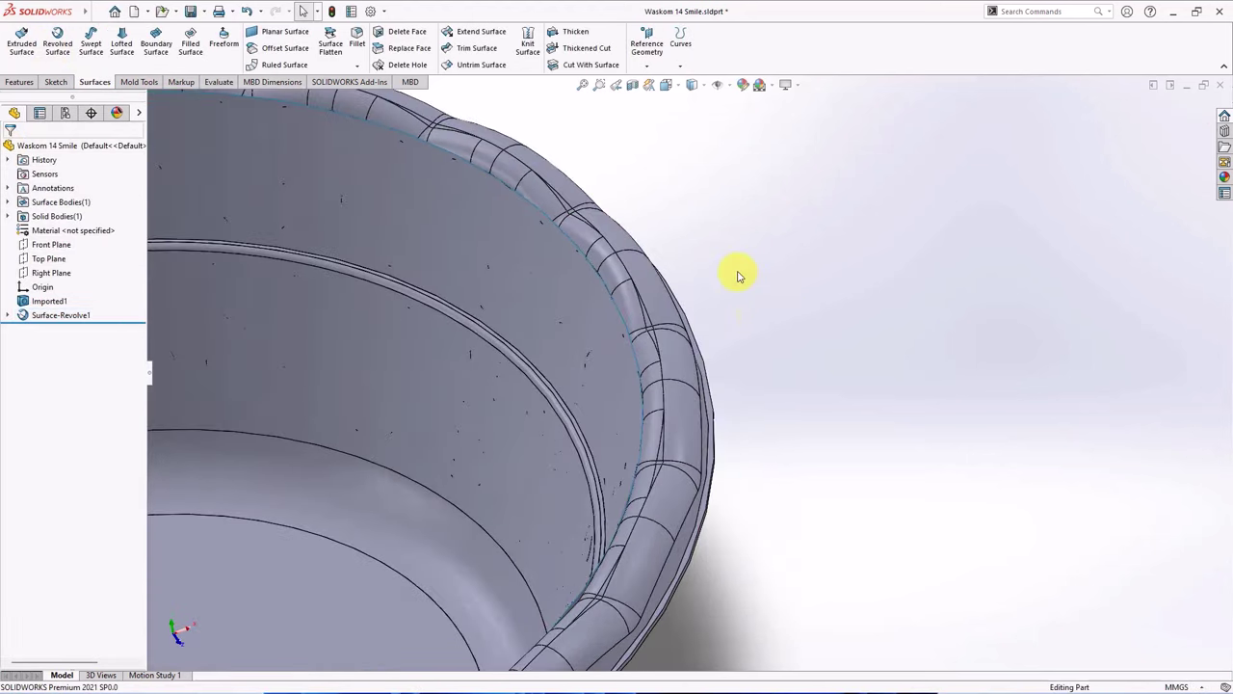
left_click(26, 313)
left_click(36, 293)
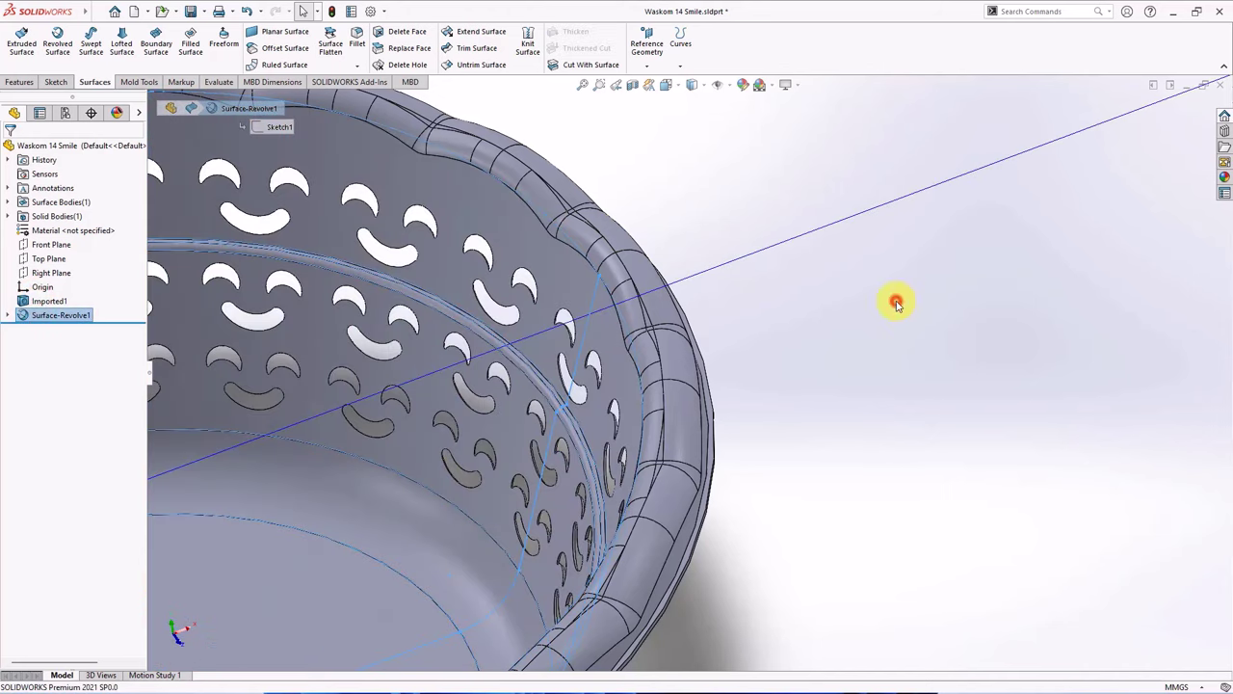
- Set up an Offset Surface at 0 mm with the basket's tangent rim faces selected, leaving out the perforated inner wall face
middle_click_drag(896, 305, 874, 303)
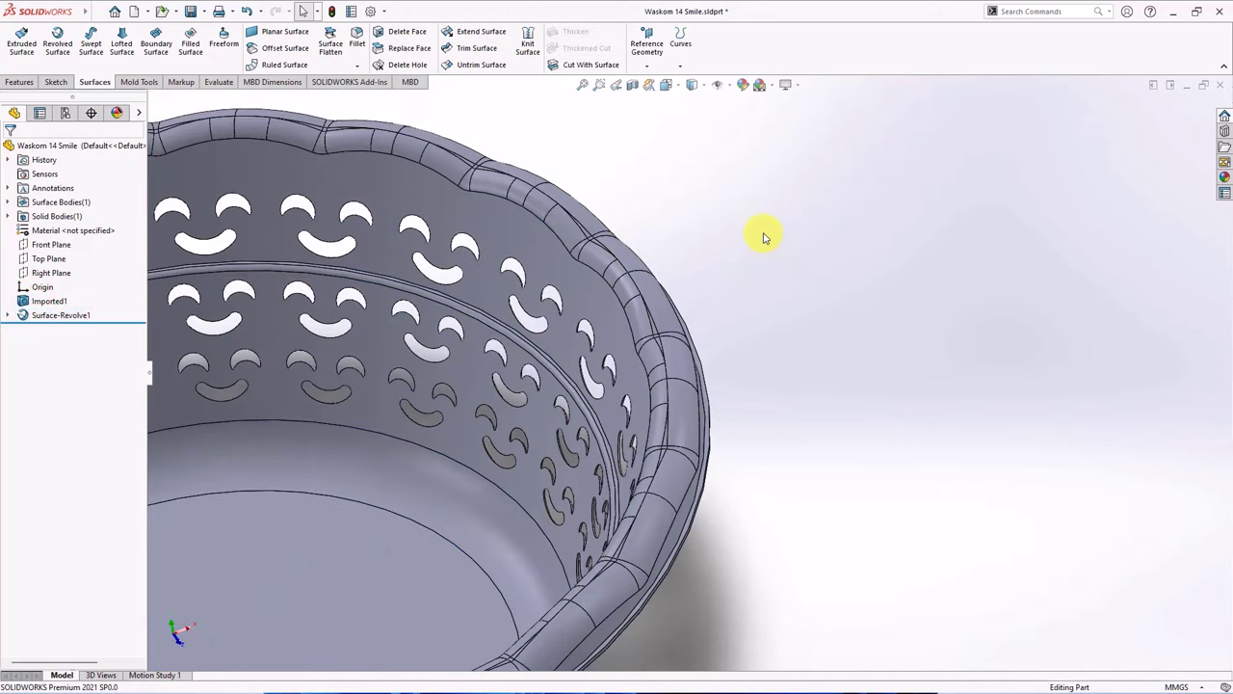
left_click(285, 48)
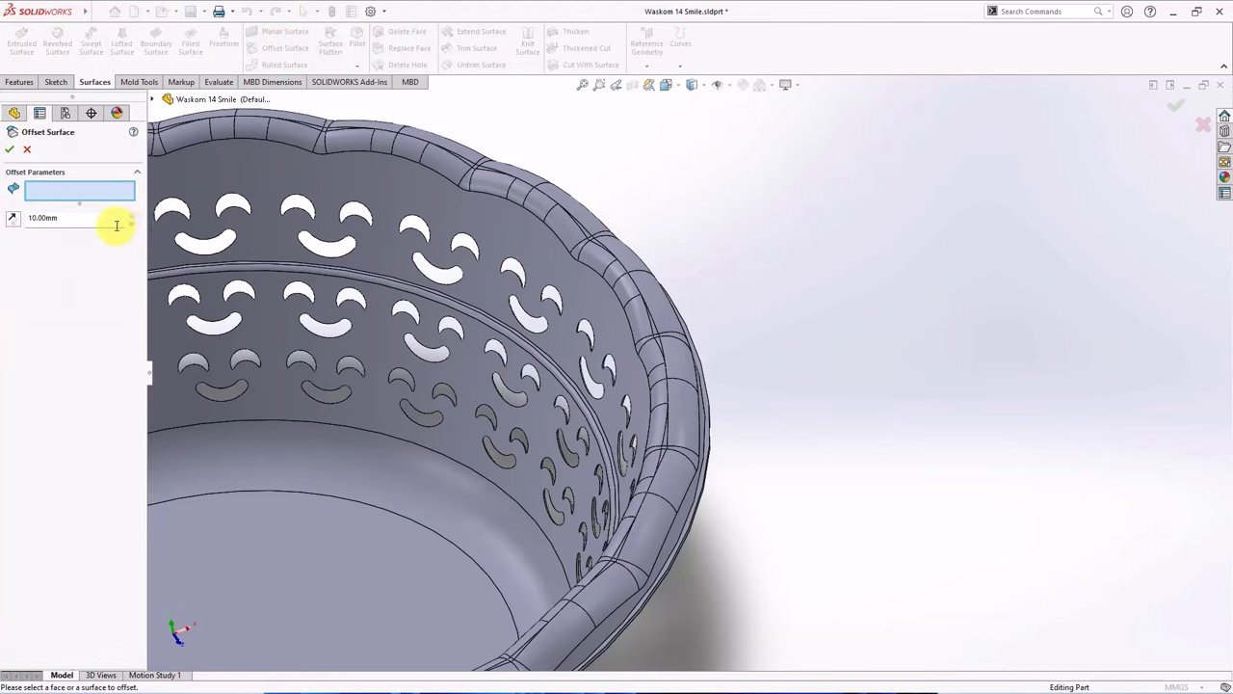
middle_click_drag(150, 270, 665, 350)
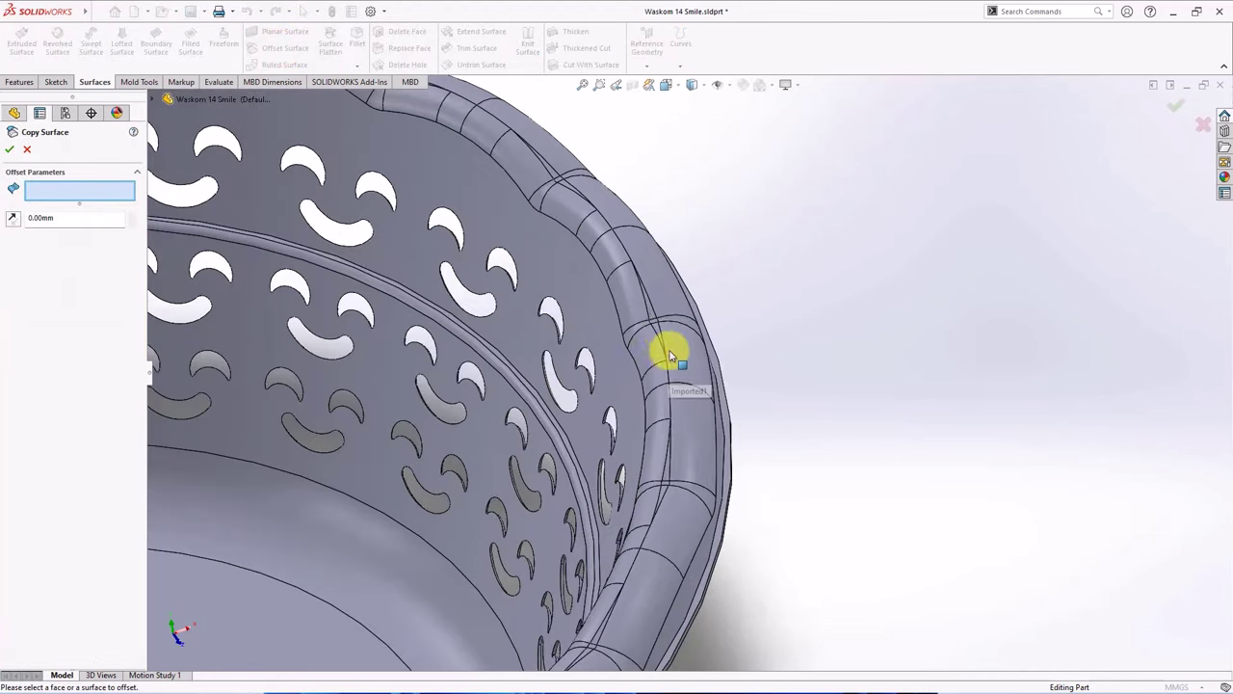
right_click(627, 288)
left_click(670, 396)
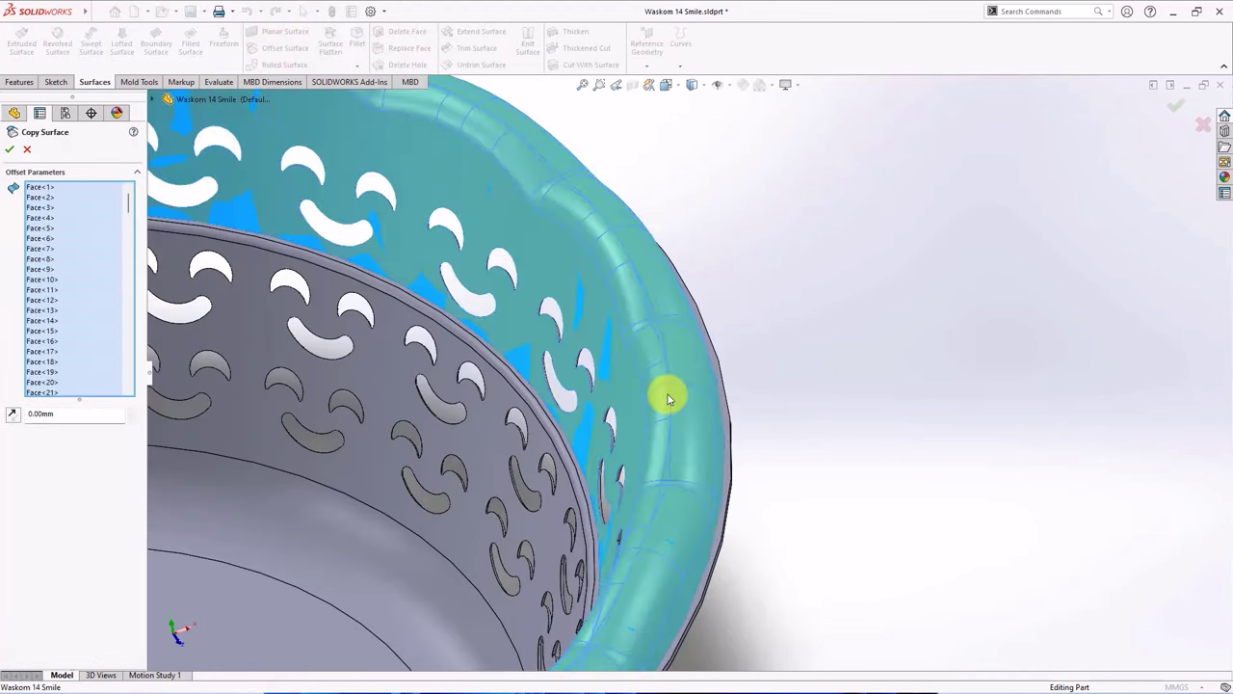
left_click(622, 386)
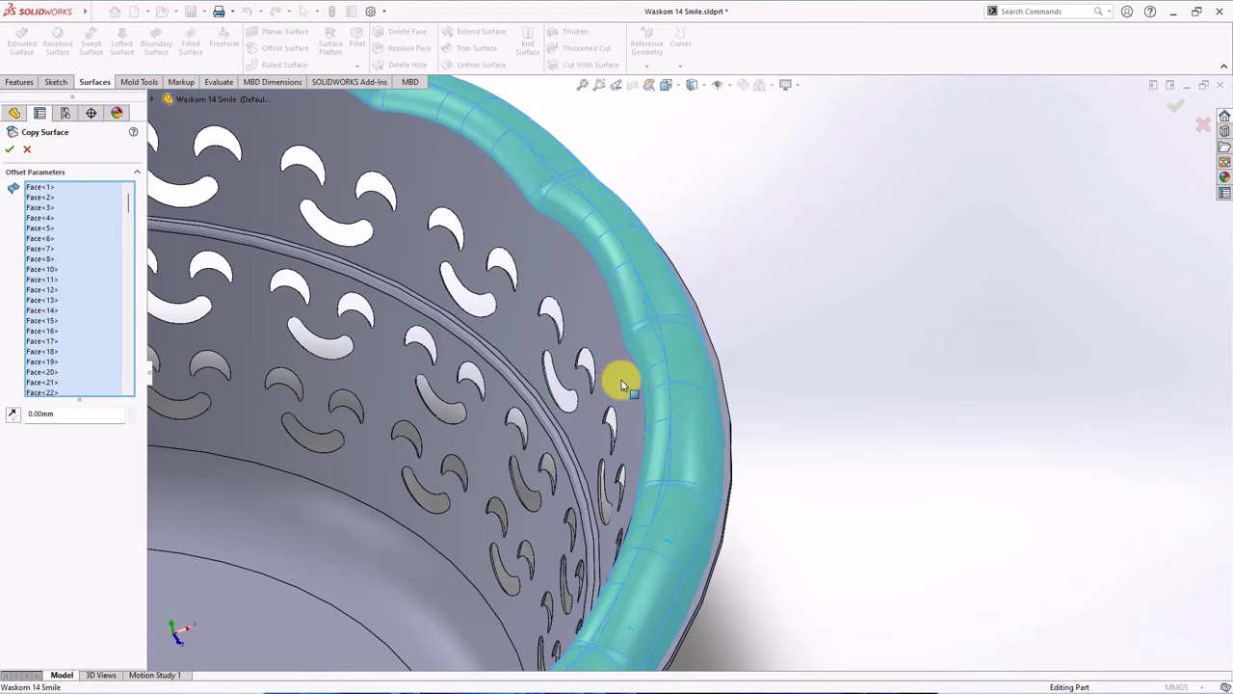
- Add the narrow face along the rim's outer lip to the 0 mm offset selection and create the surface copy
middle_click_drag(622, 384, 665, 415)
scroll(664, 413, "down", 5)
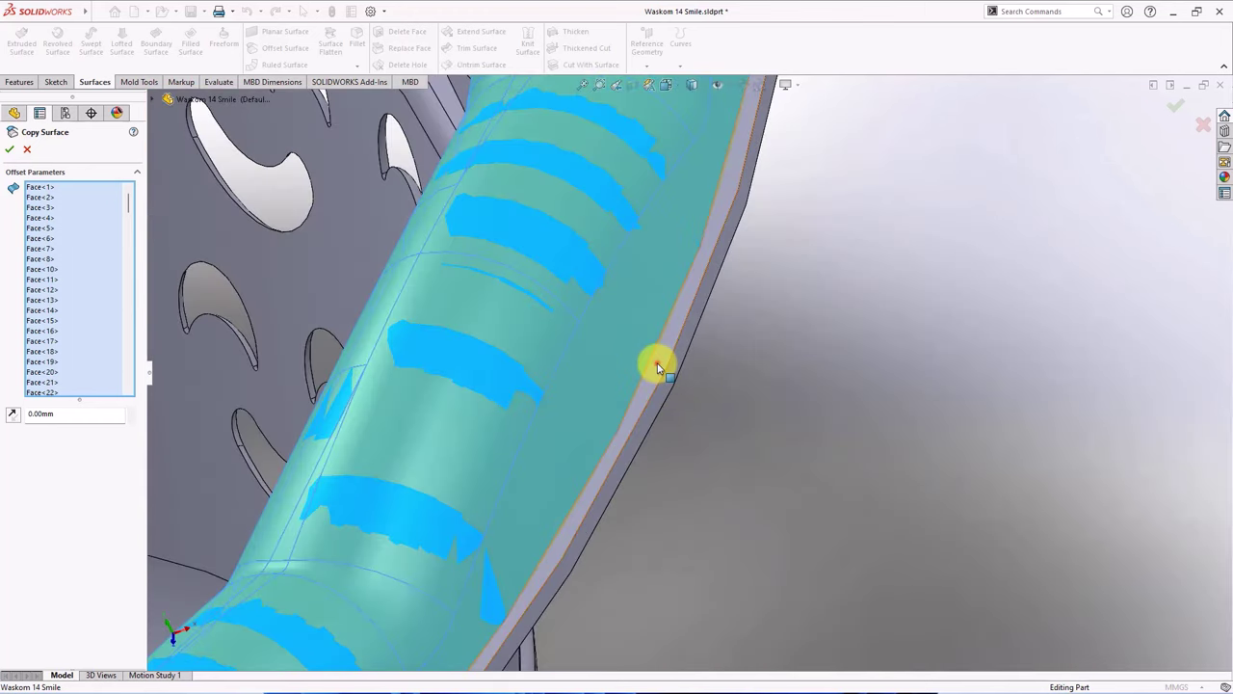
scroll(679, 359, "up", 8)
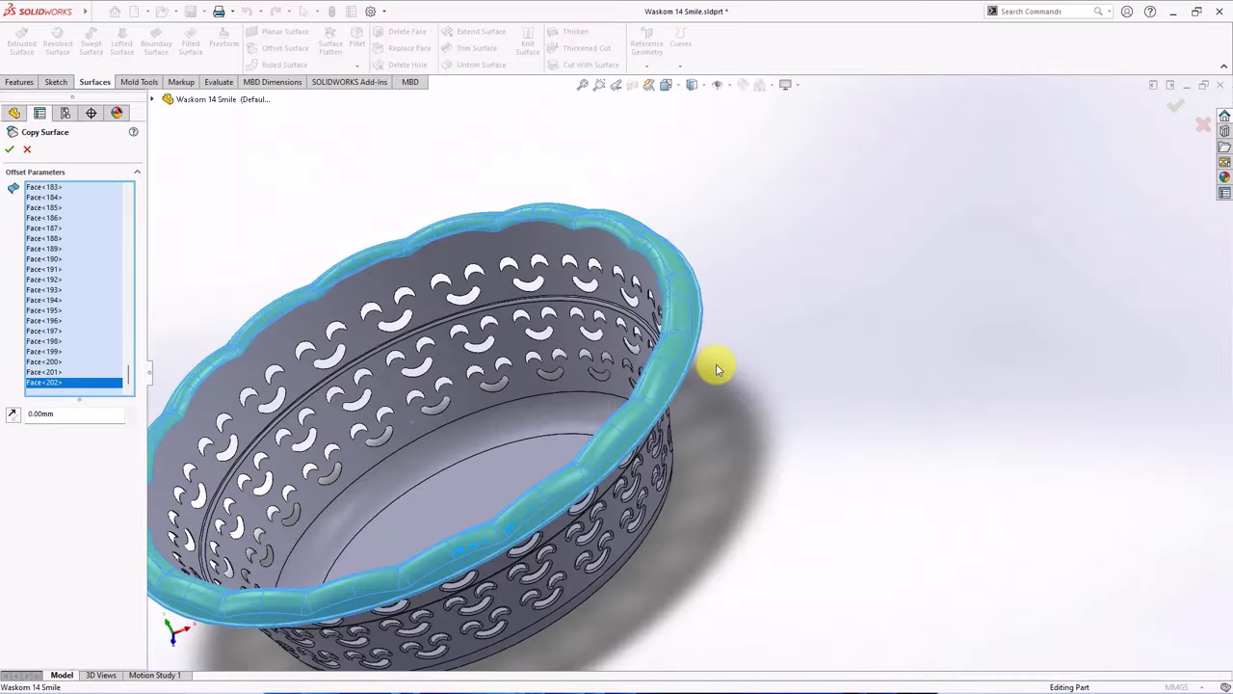
middle_click_drag(716, 363, 840, 341)
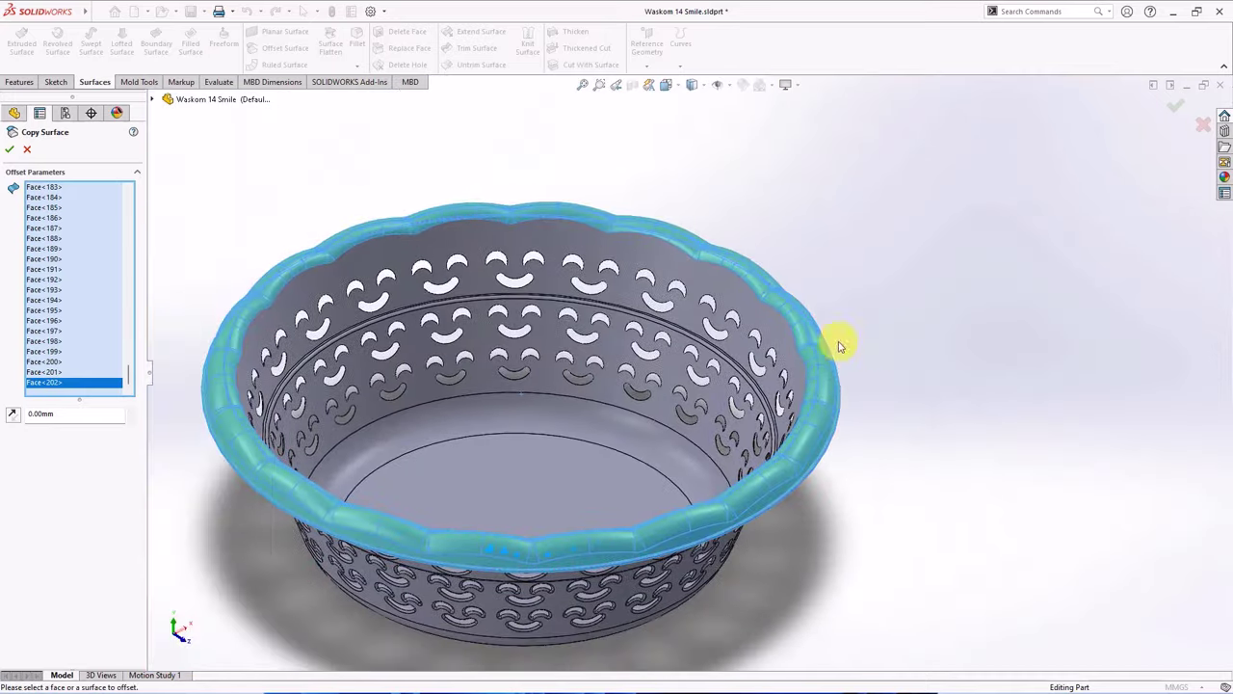
left_click(9, 151)
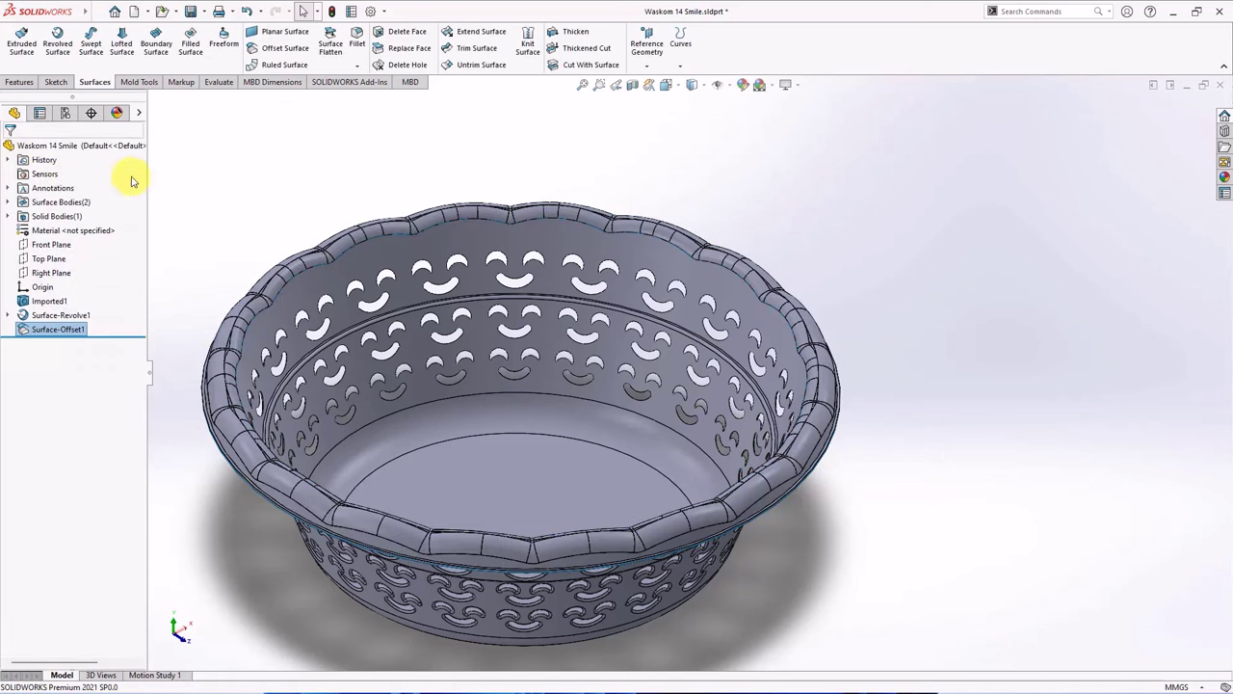
- Hide the imported solid body and show the revolved surface body alongside the copied rim
left_click(28, 217)
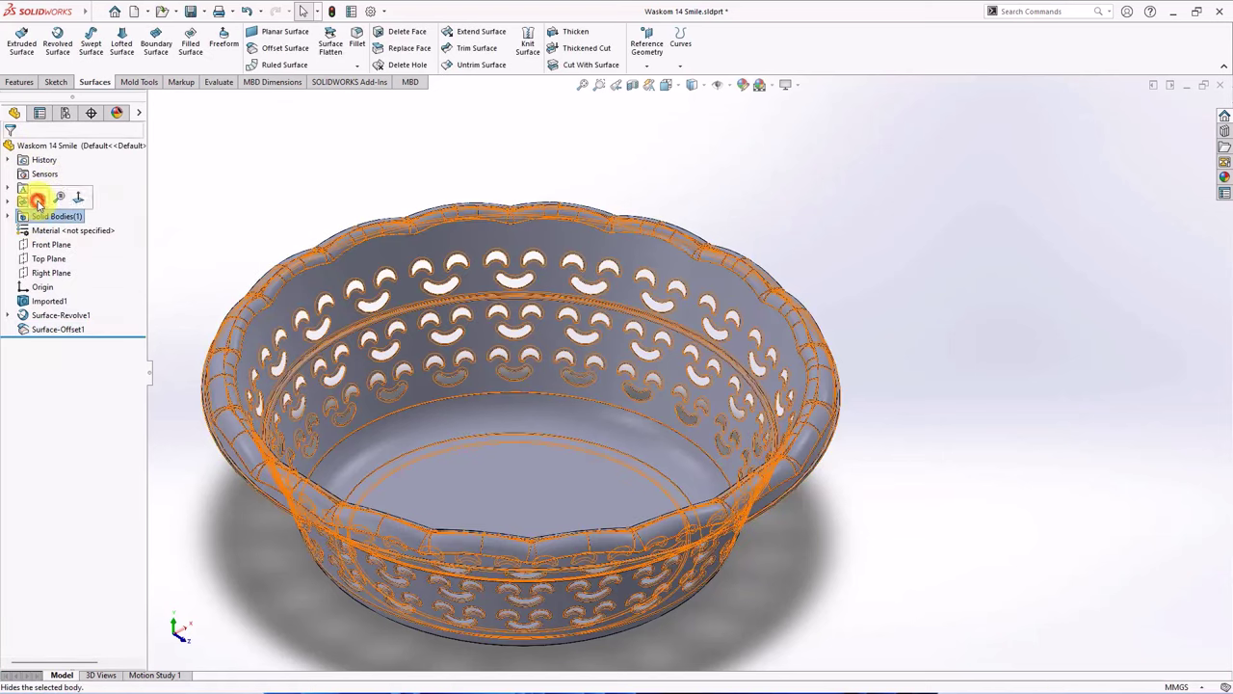
left_click(38, 199)
left_click(8, 202)
left_click(41, 220)
left_click(49, 201)
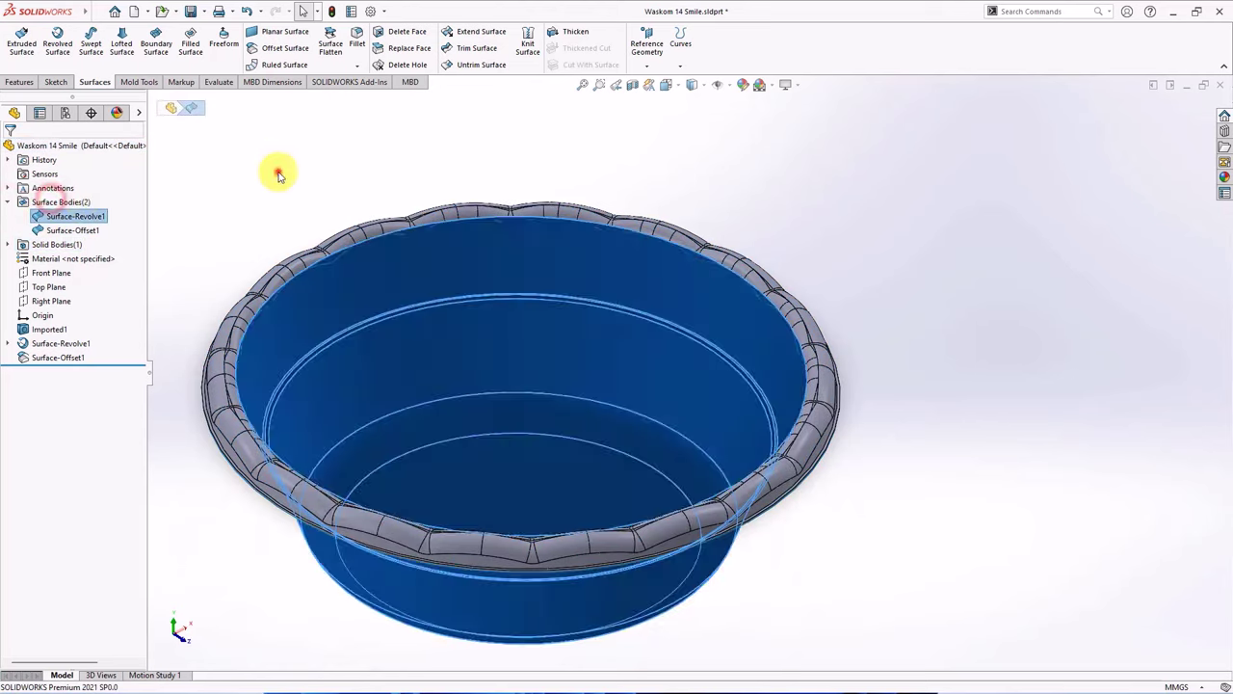
left_click(279, 176)
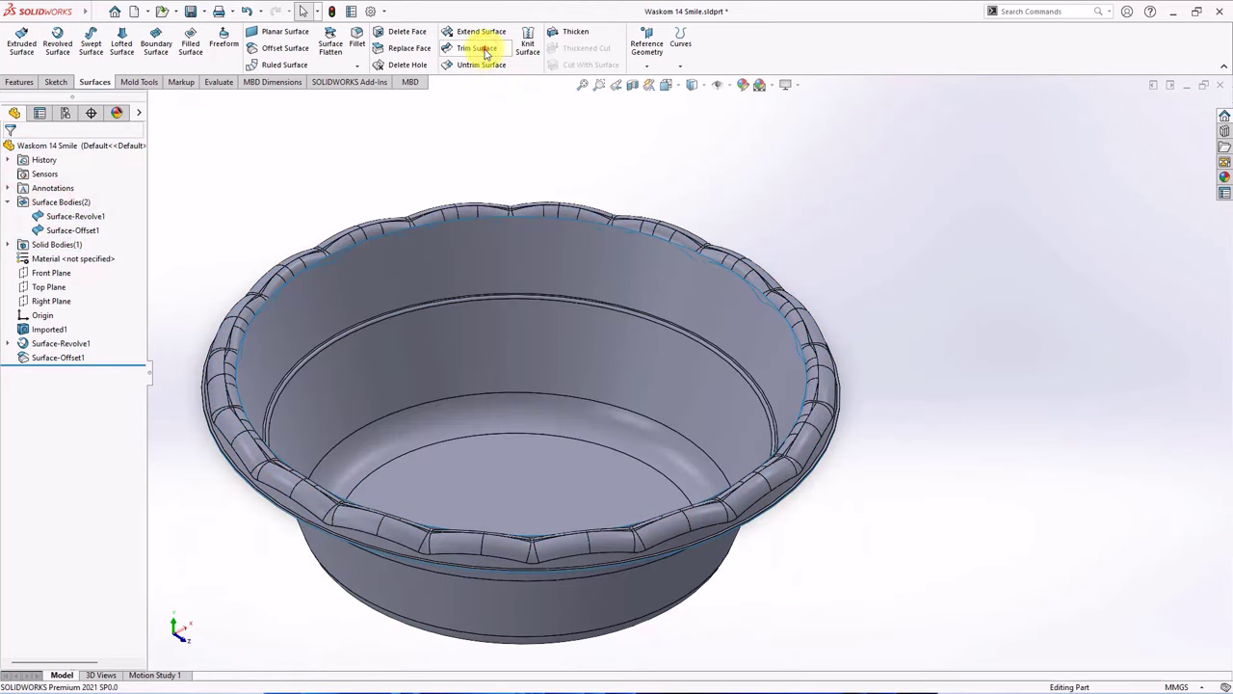
- Trim the revolved surface with the copied rim surface as standard trim tool, keeping the bowl portion inside the rim
left_click(477, 50)
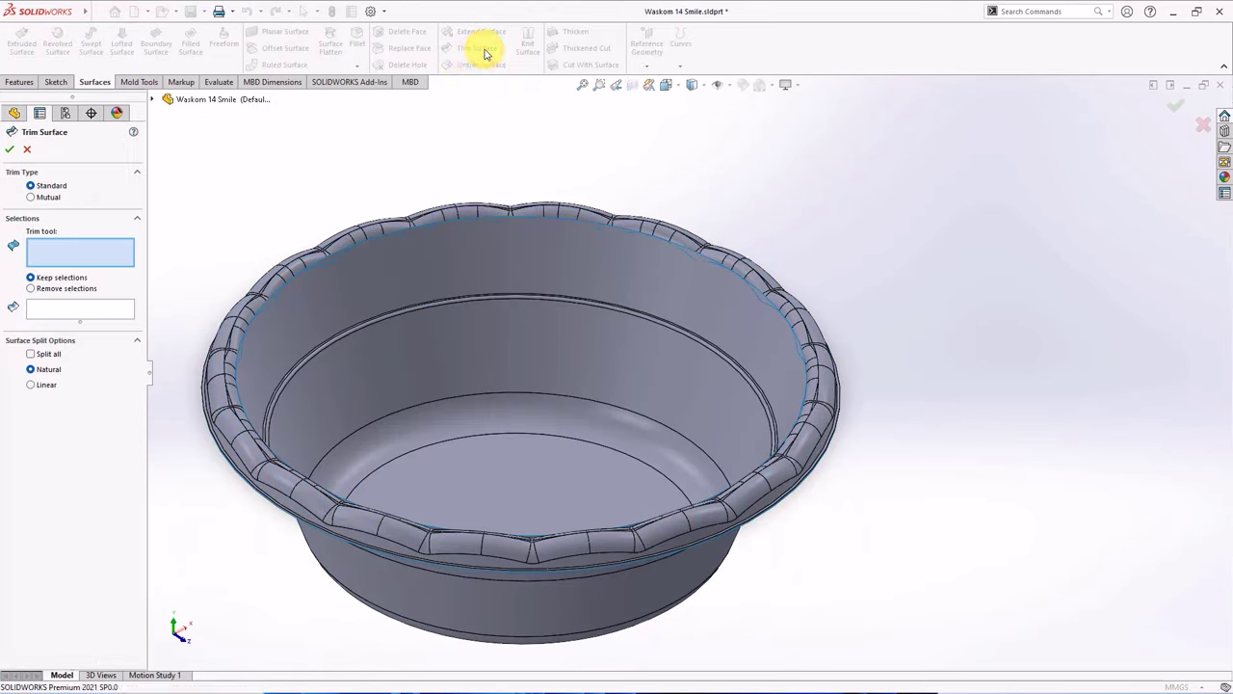
left_click(227, 333)
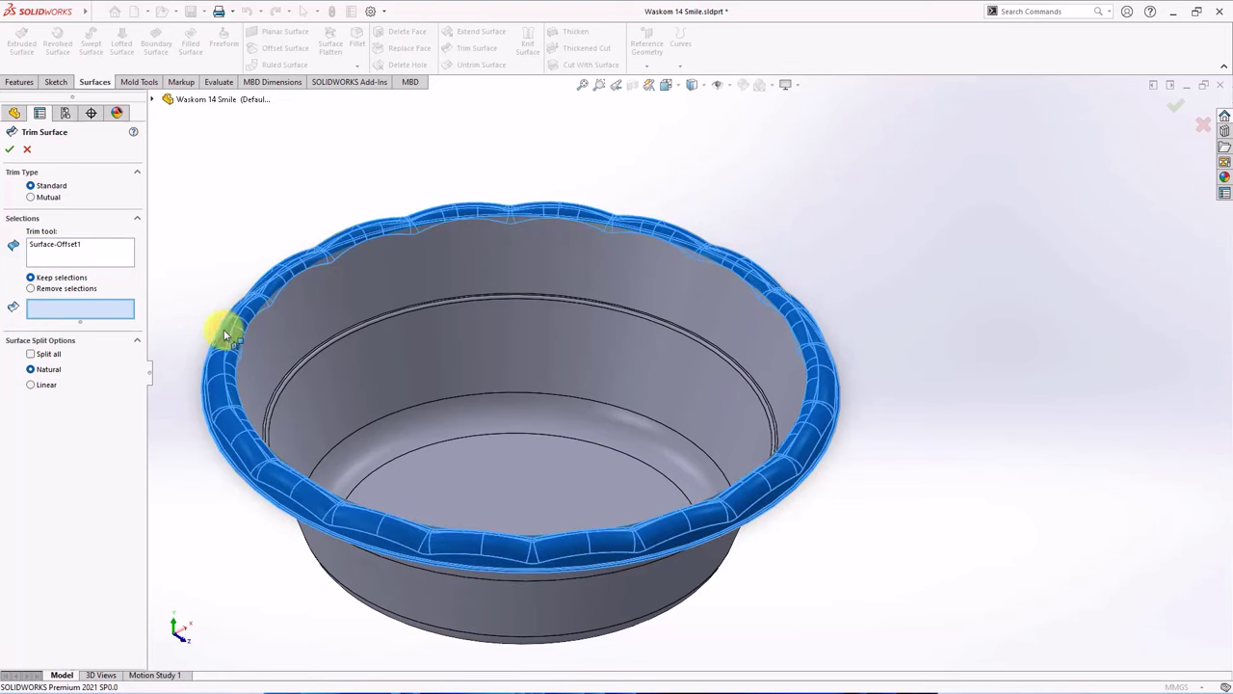
left_click(325, 311)
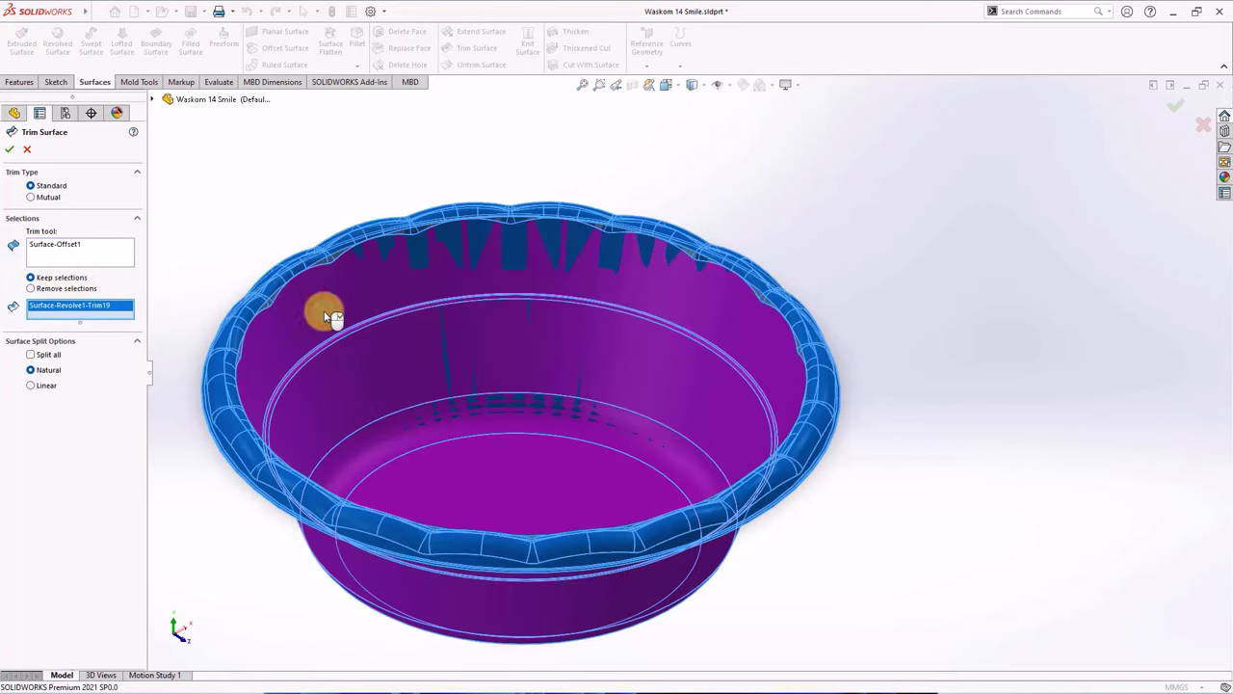
left_click(9, 150)
key("ctrl+7")
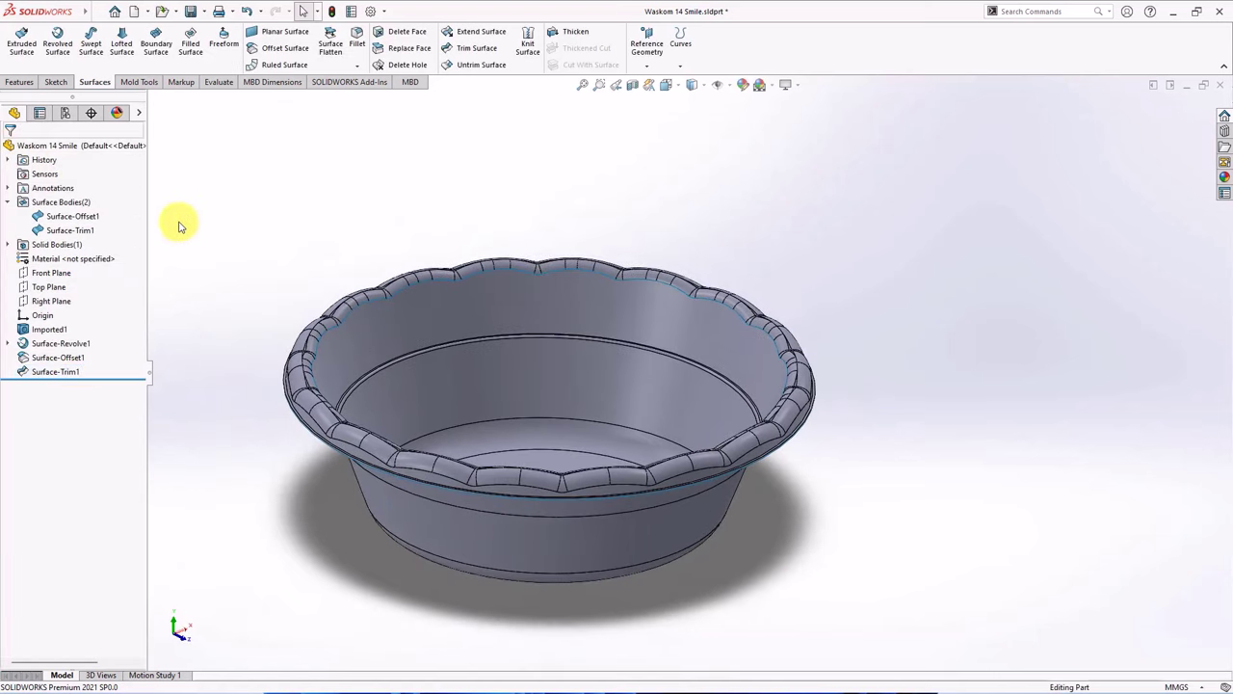
- Sketch a center rectangle of about 389 by 358 mm on the Top Plane, centered on the origin and enclosing the basket
left_click(44, 287)
middle_click_drag(191, 295, 235, 293)
left_click(44, 288)
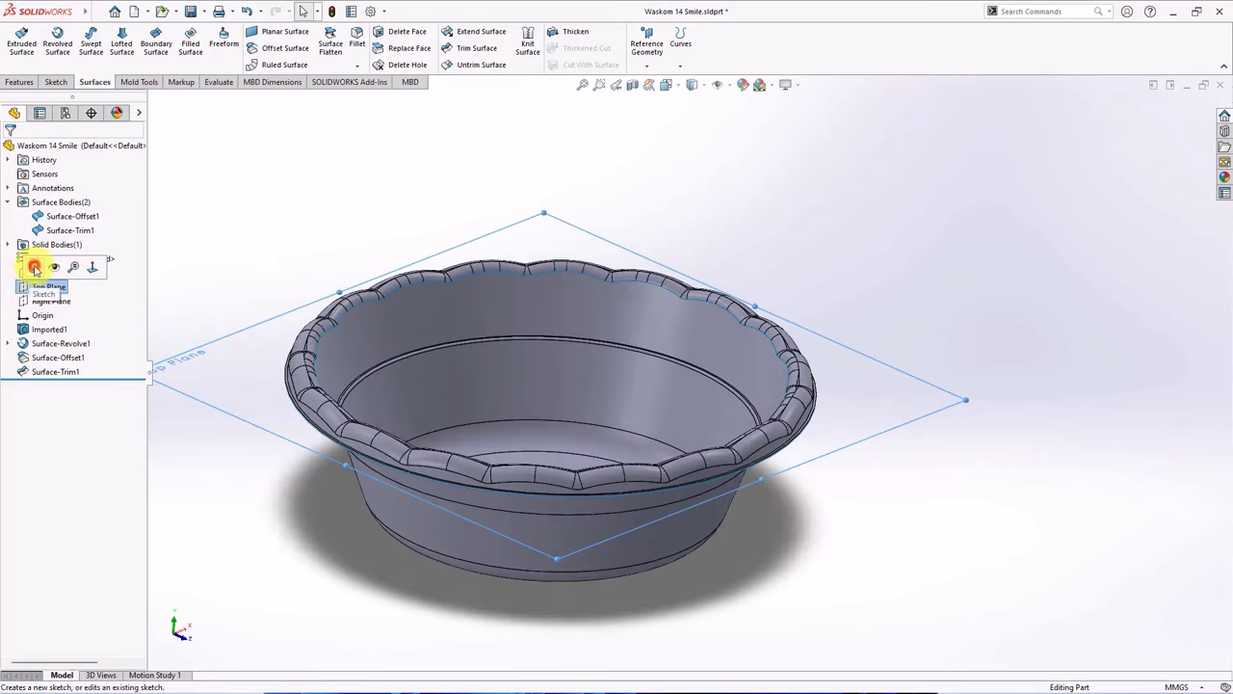
left_click(35, 267)
left_click(84, 48)
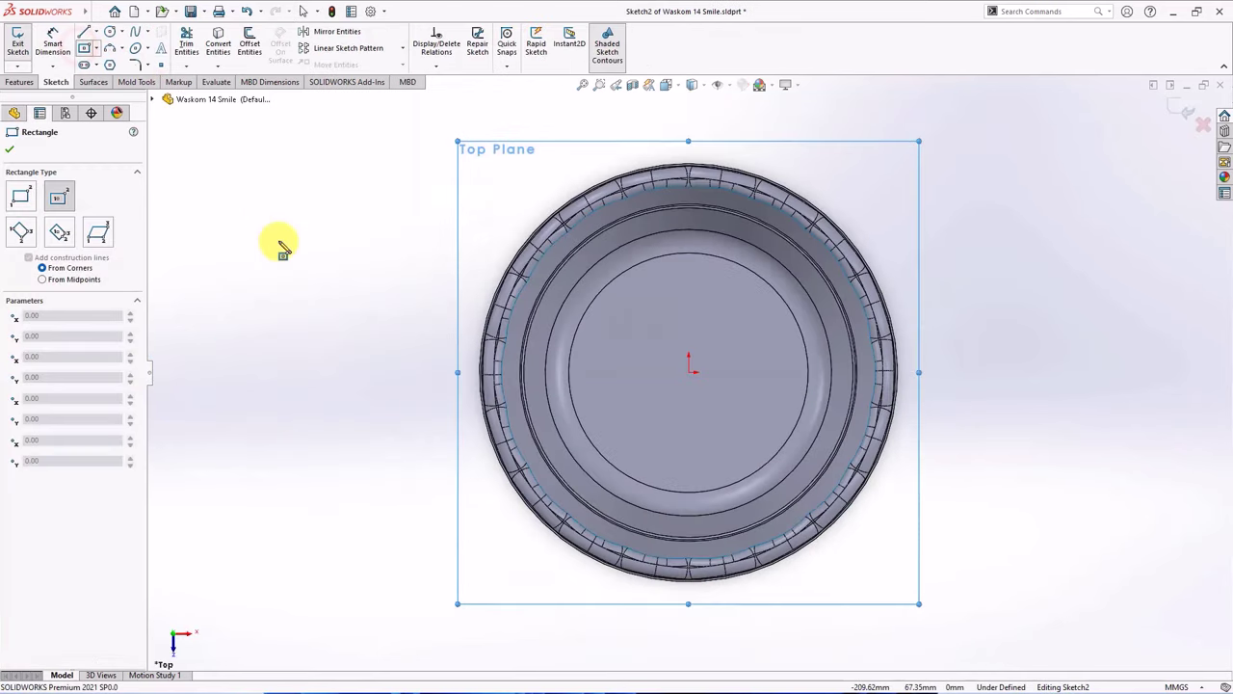
left_click(688, 372)
left_click(618, 367)
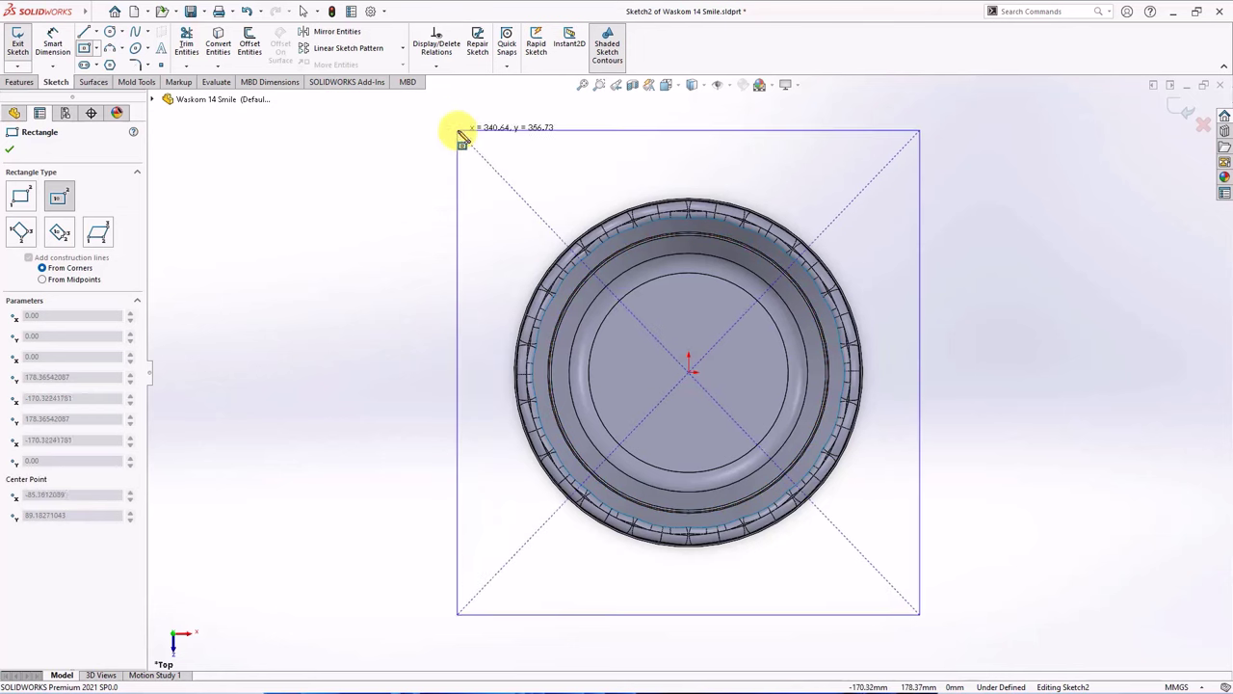
left_click(425, 130)
scroll(470, 214, "up", 1)
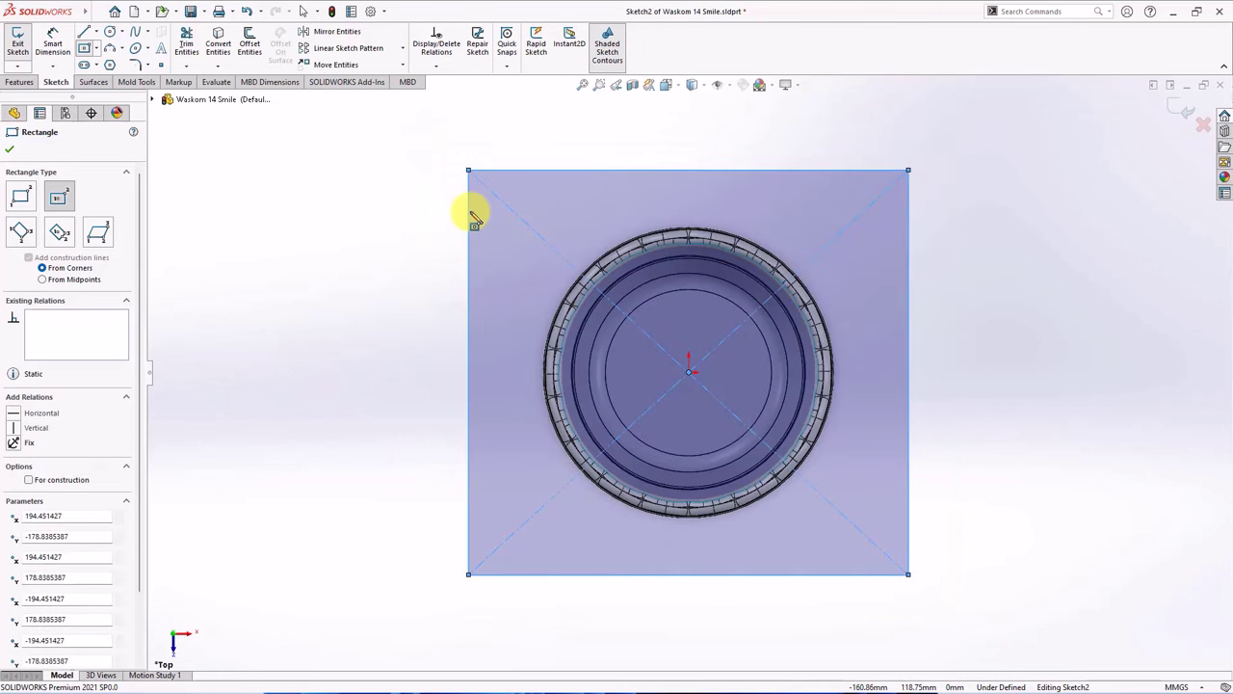
left_click(6, 152)
- Make two adjacent rectangle sides equal and dimension the horizontal side to 420 mm
left_click(547, 172)
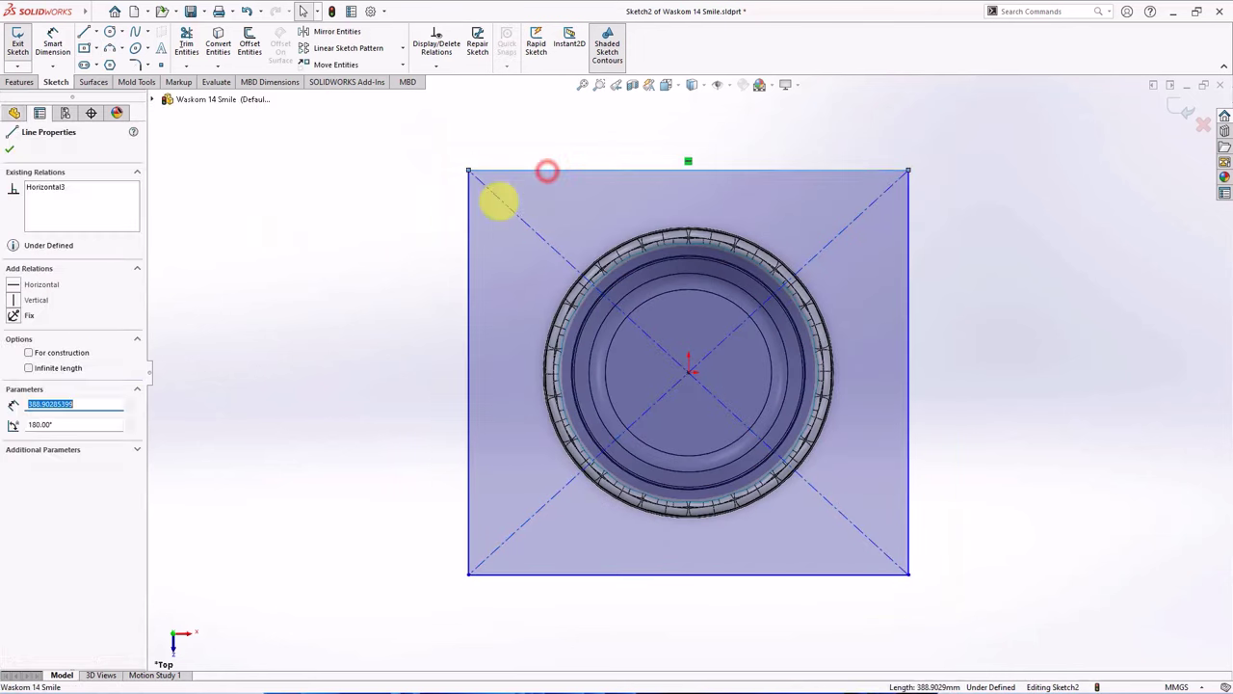
left_click(469, 214, "ctrl")
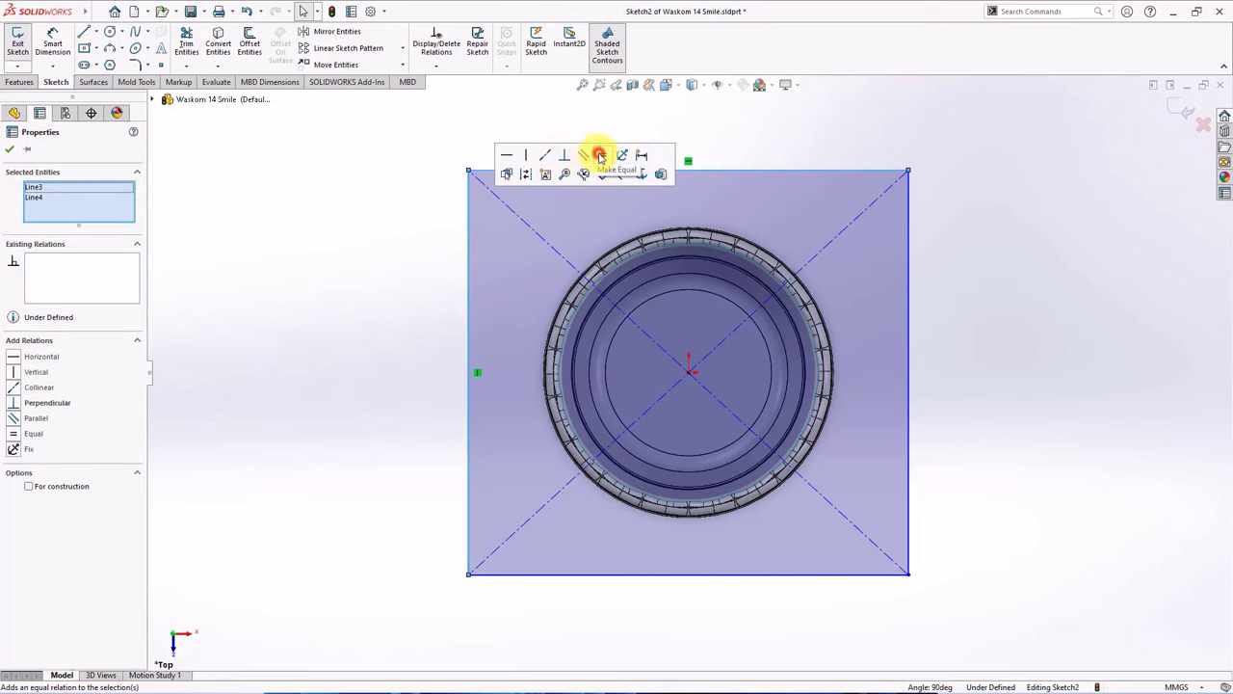
left_click(599, 156)
left_click(53, 43)
left_click(545, 171)
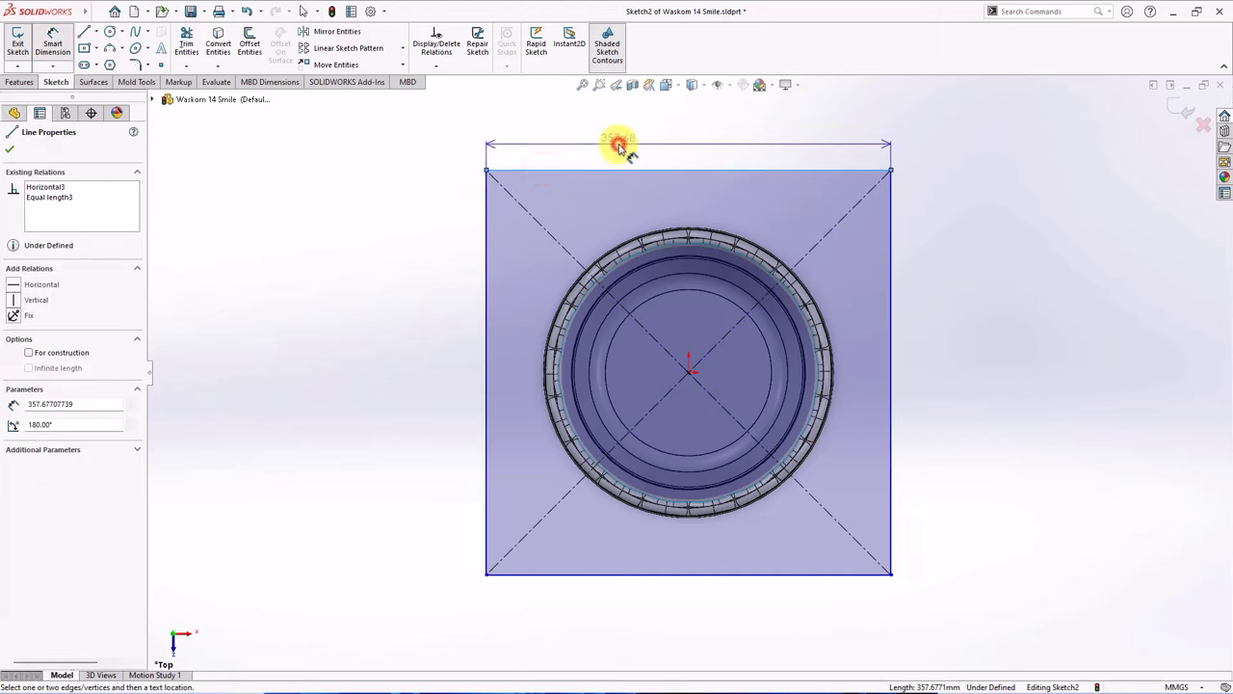
left_click(620, 147)
type("420")
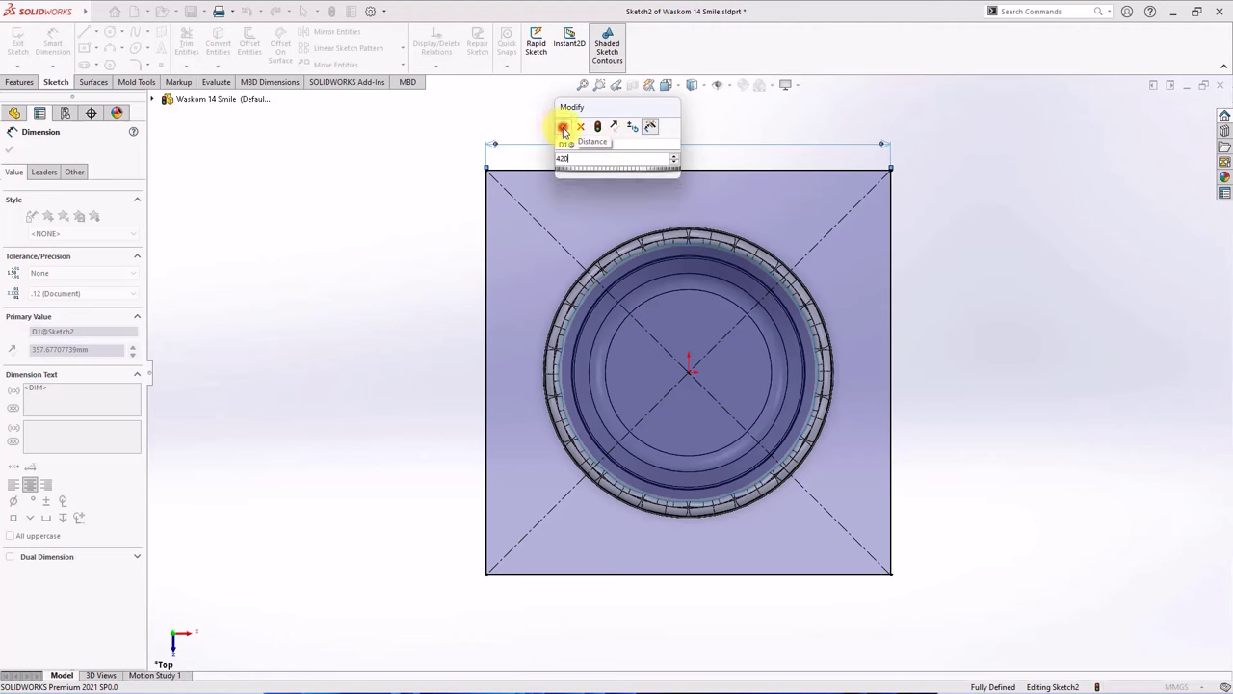
left_click(564, 130)
- Convert the outer bottom edge of the copied rim surface into a circle in the rectangle sketch
middle_click_drag(415, 271, 433, 298)
left_click(393, 315)
scroll(549, 362, "down", 3)
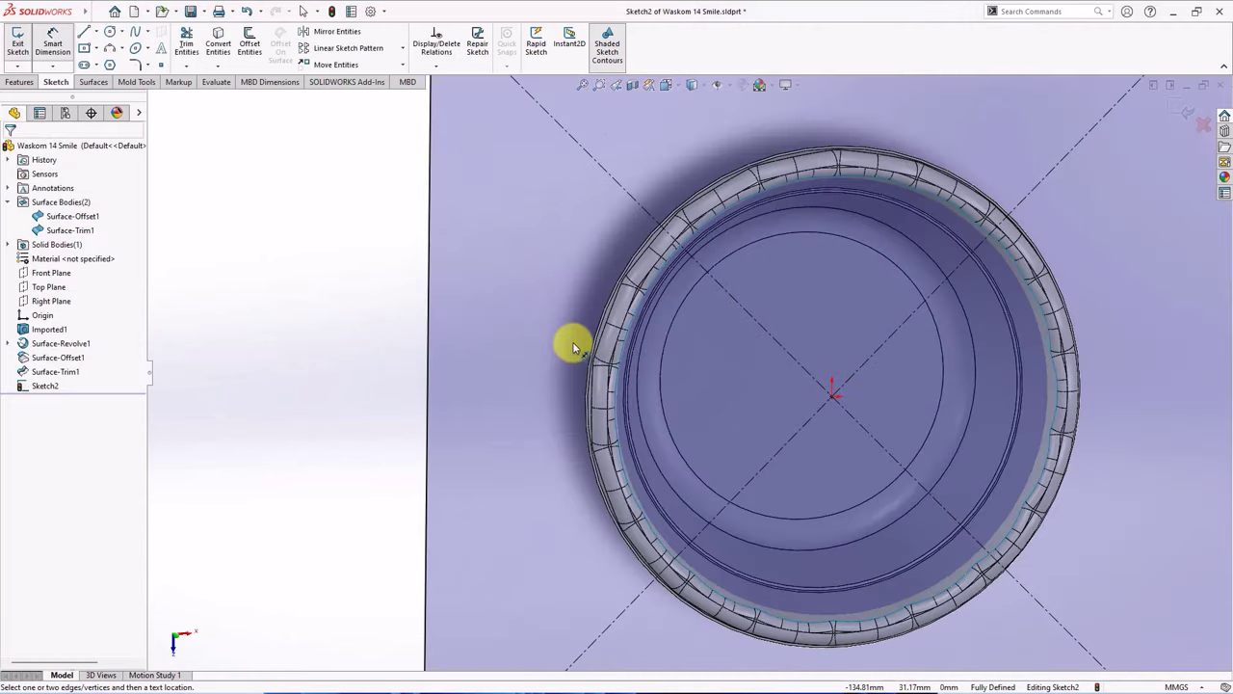
scroll(573, 347, "down", 6)
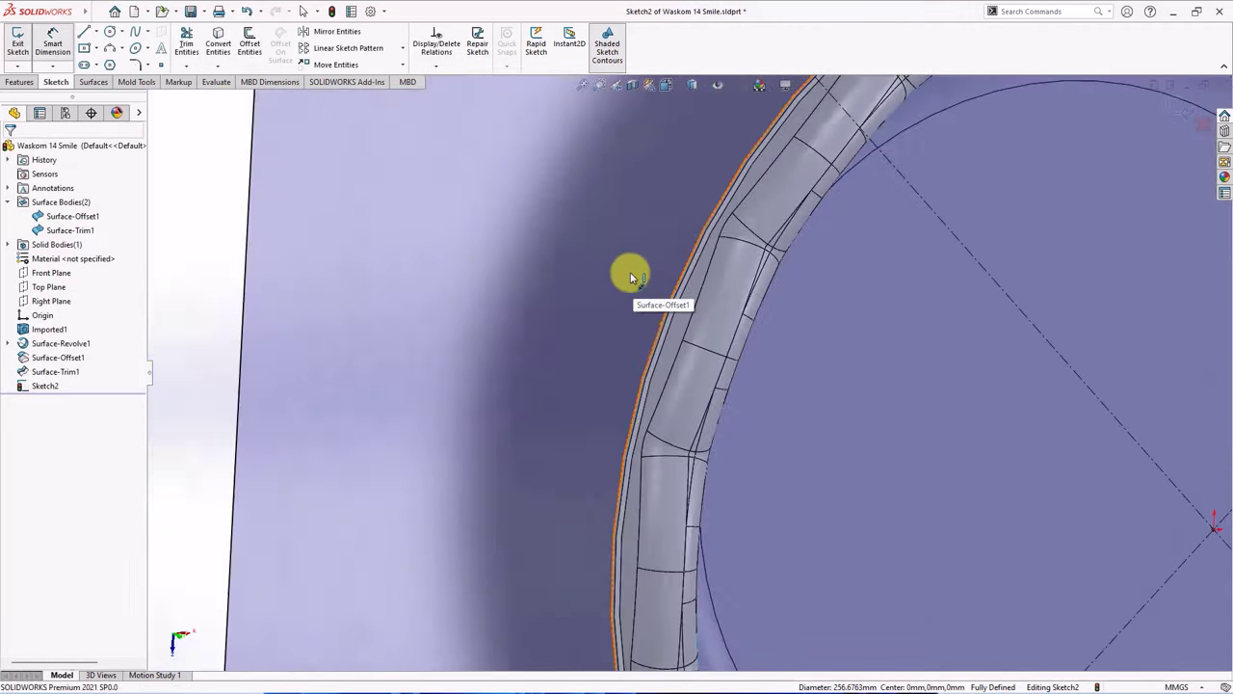
scroll(631, 276, "up", 2)
right_click(609, 277)
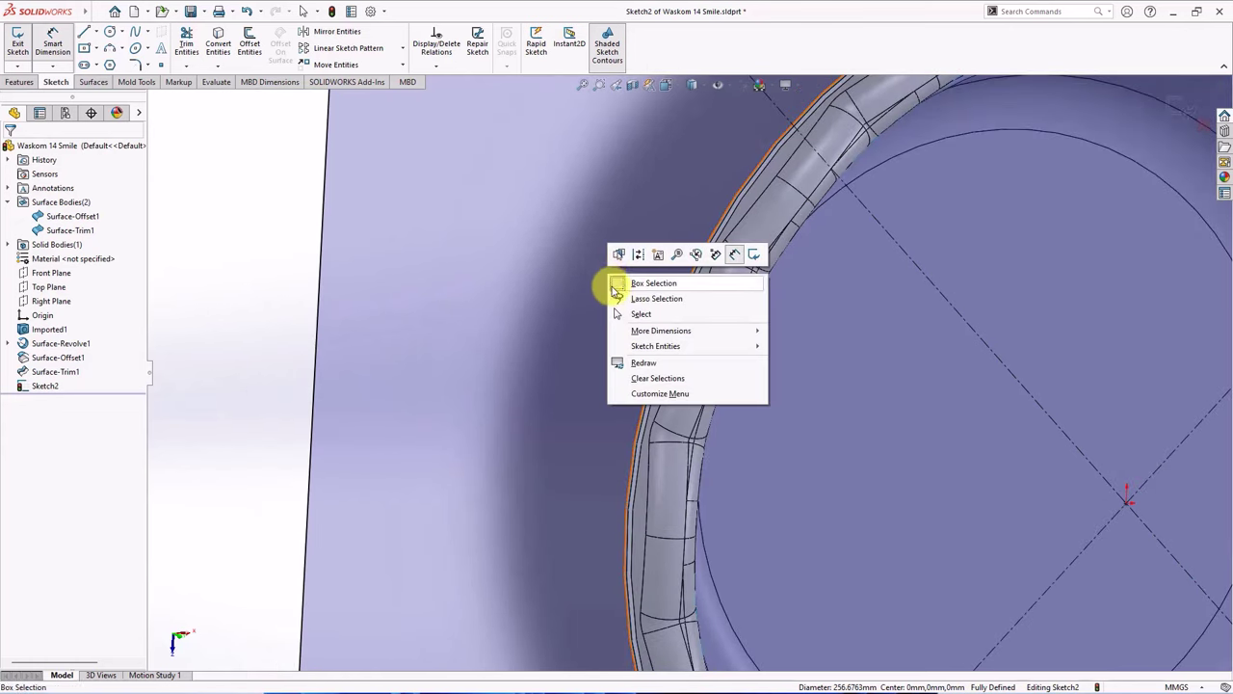
left_click(636, 314)
scroll(669, 319, "down", 5)
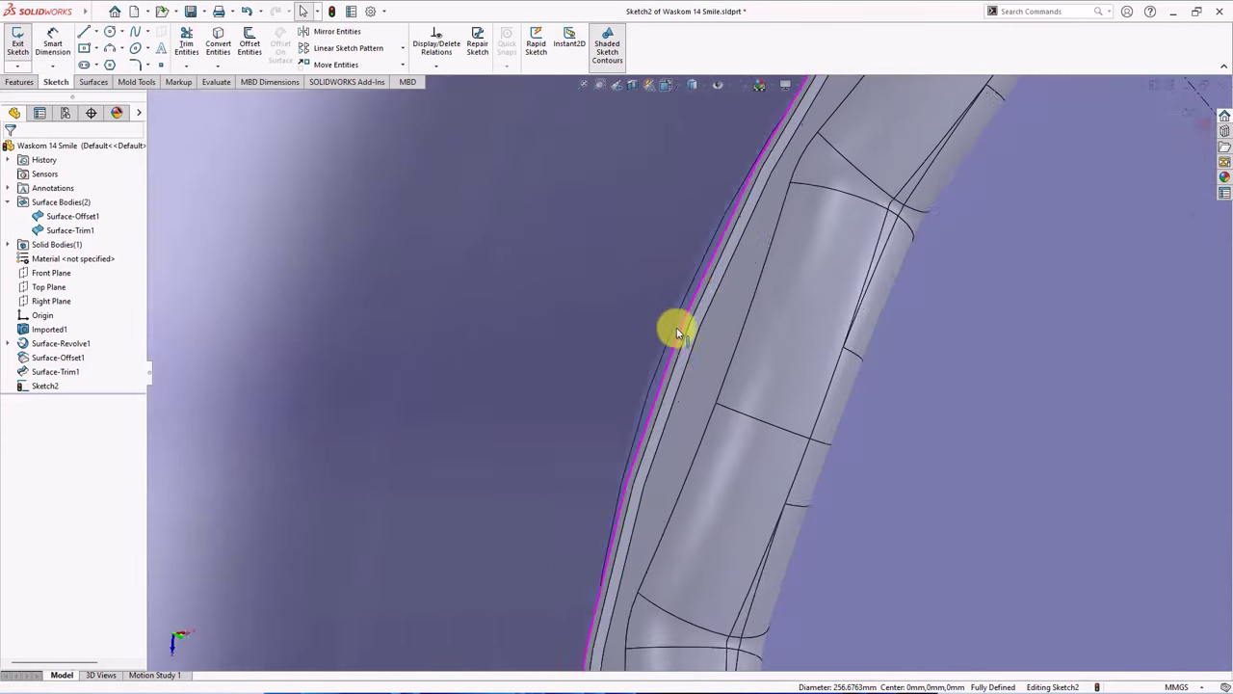
scroll(683, 330, "up", 1)
left_click(686, 325)
middle_click_drag(683, 322, 345, 188)
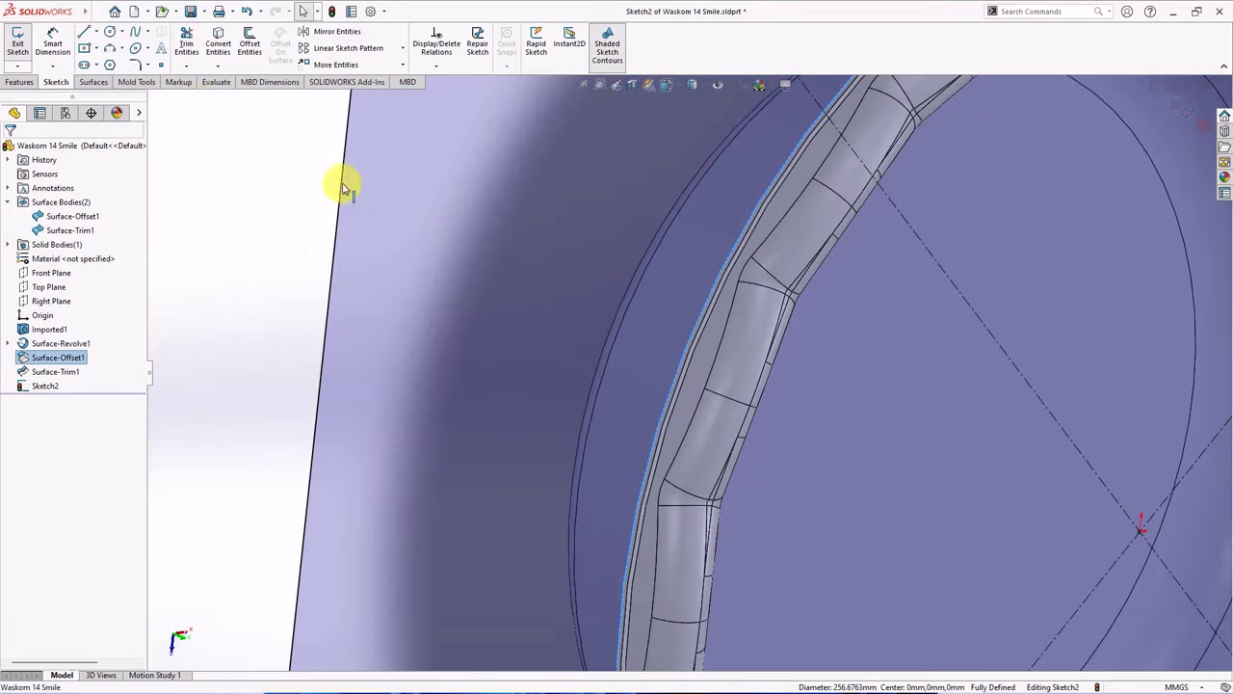
left_click(221, 31)
- Create a planar surface from the sketch, filling the area between the 420 mm square and the rim circle
scroll(576, 276, "up", 5)
middle_click_drag(572, 274, 451, 271)
left_click(93, 82)
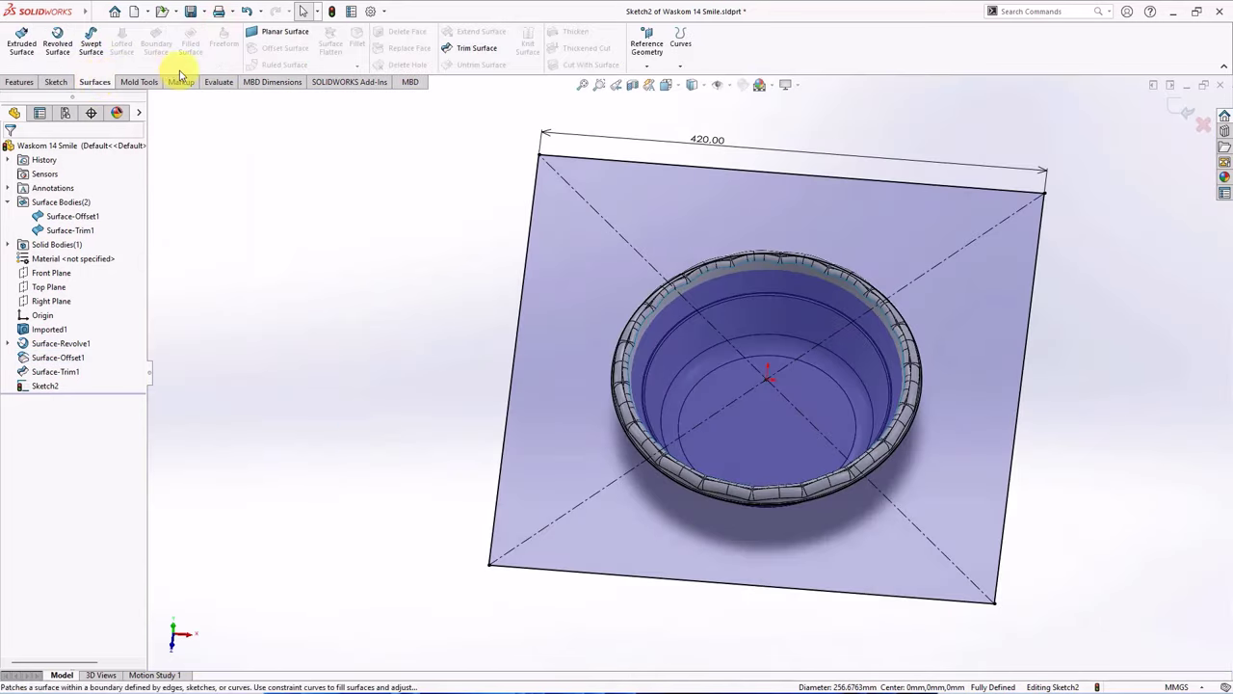
left_click(275, 31)
left_click(9, 148)
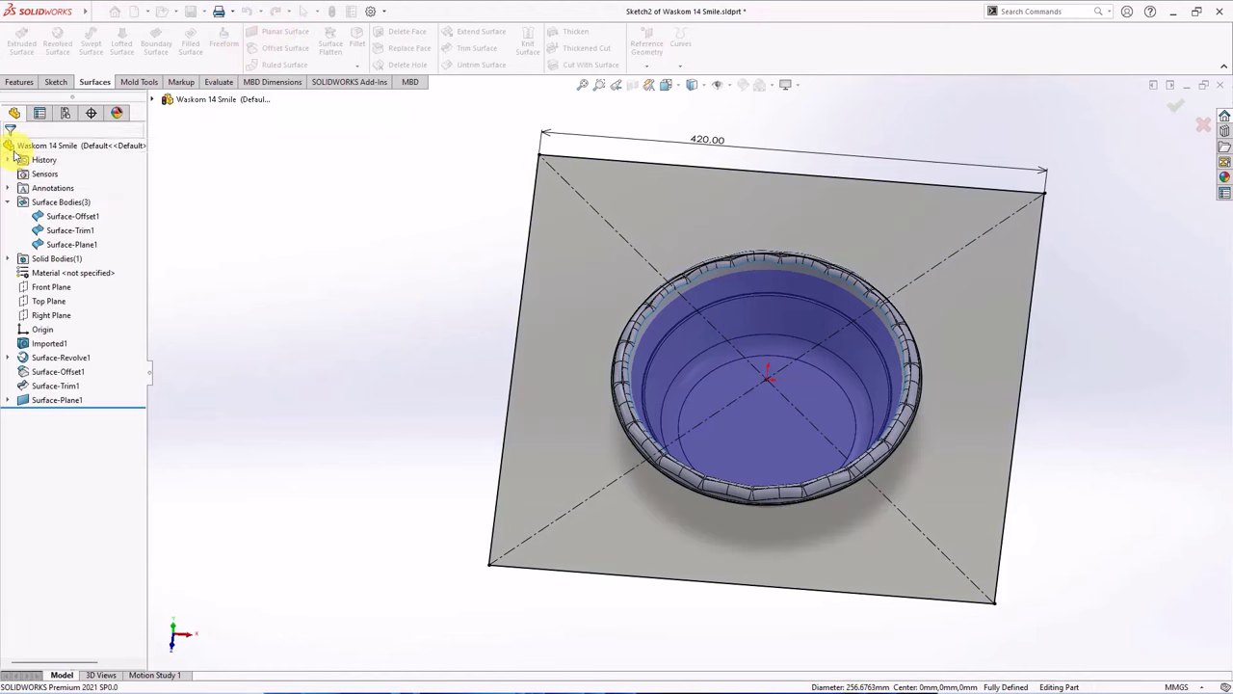
middle_click_drag(331, 275, 359, 282)
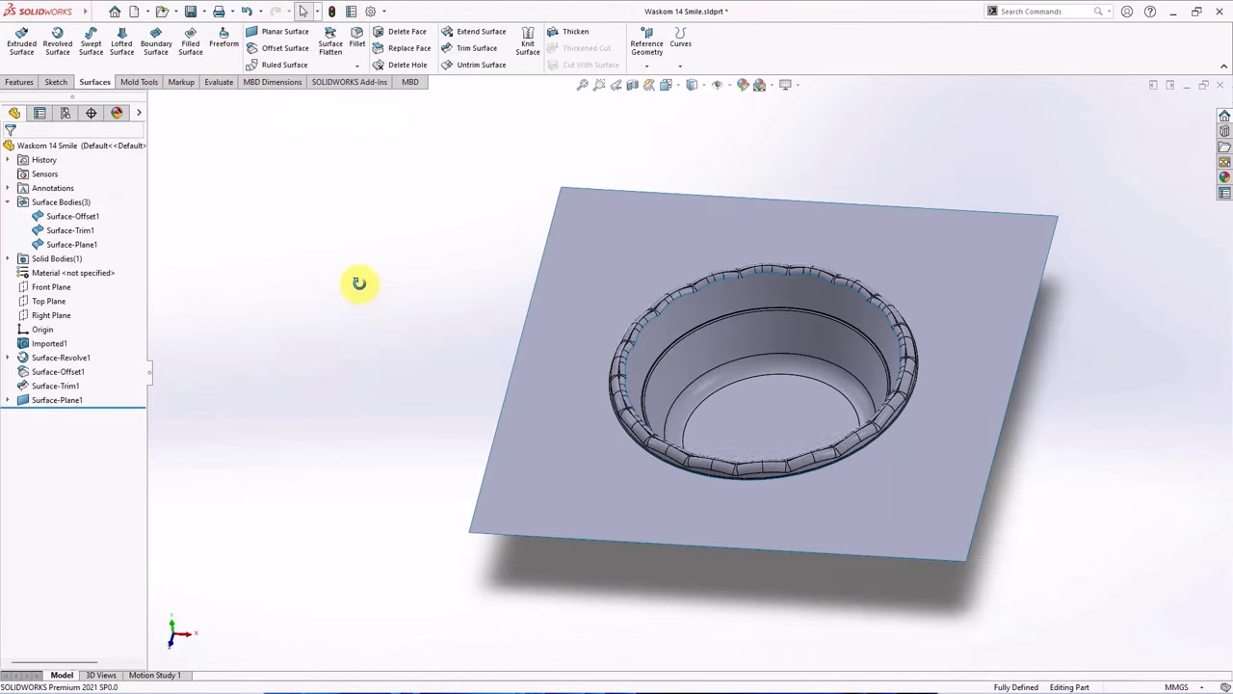
- Knit the planar surface, the copied rim and the trimmed bowl into one surface with Merge entities enabled
left_click(527, 43)
left_click(570, 280)
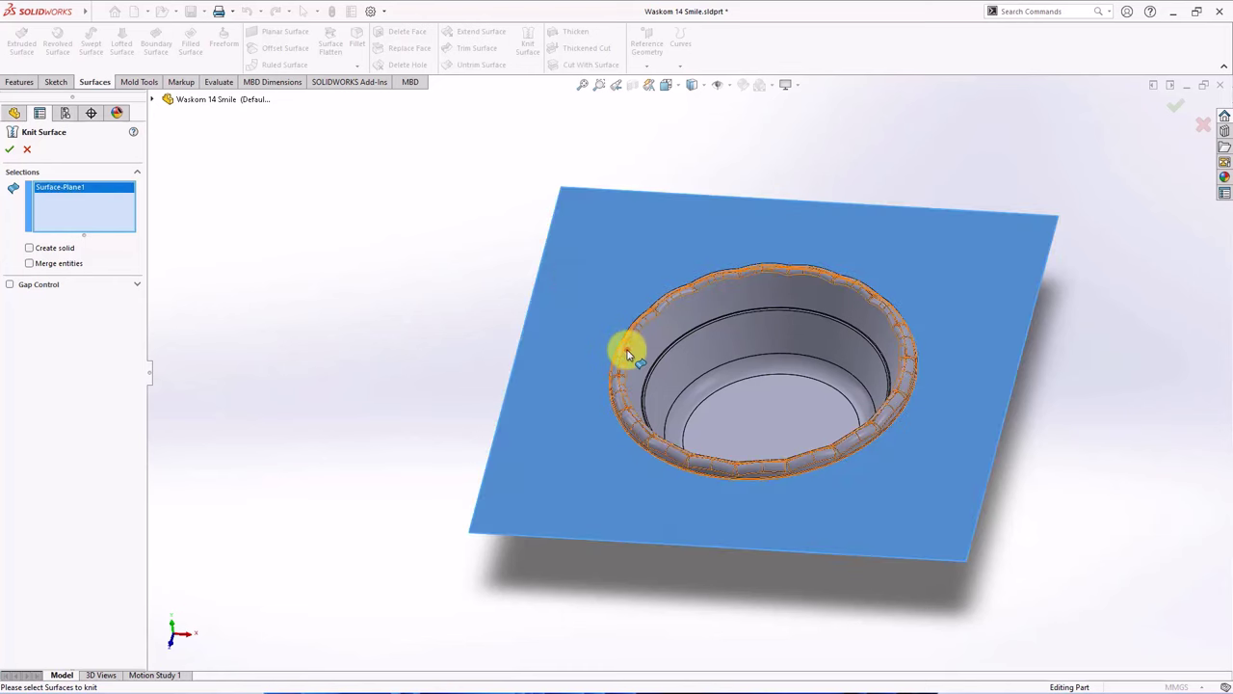
left_click(628, 353)
left_click(640, 359)
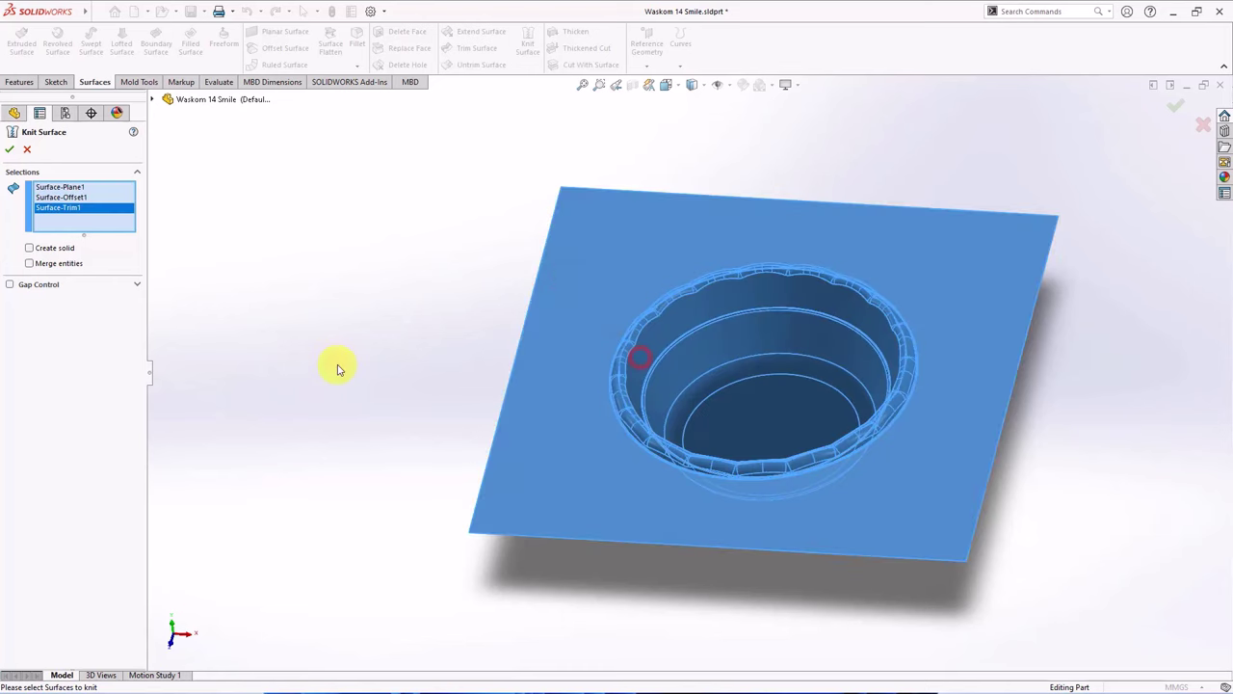
left_click(11, 148)
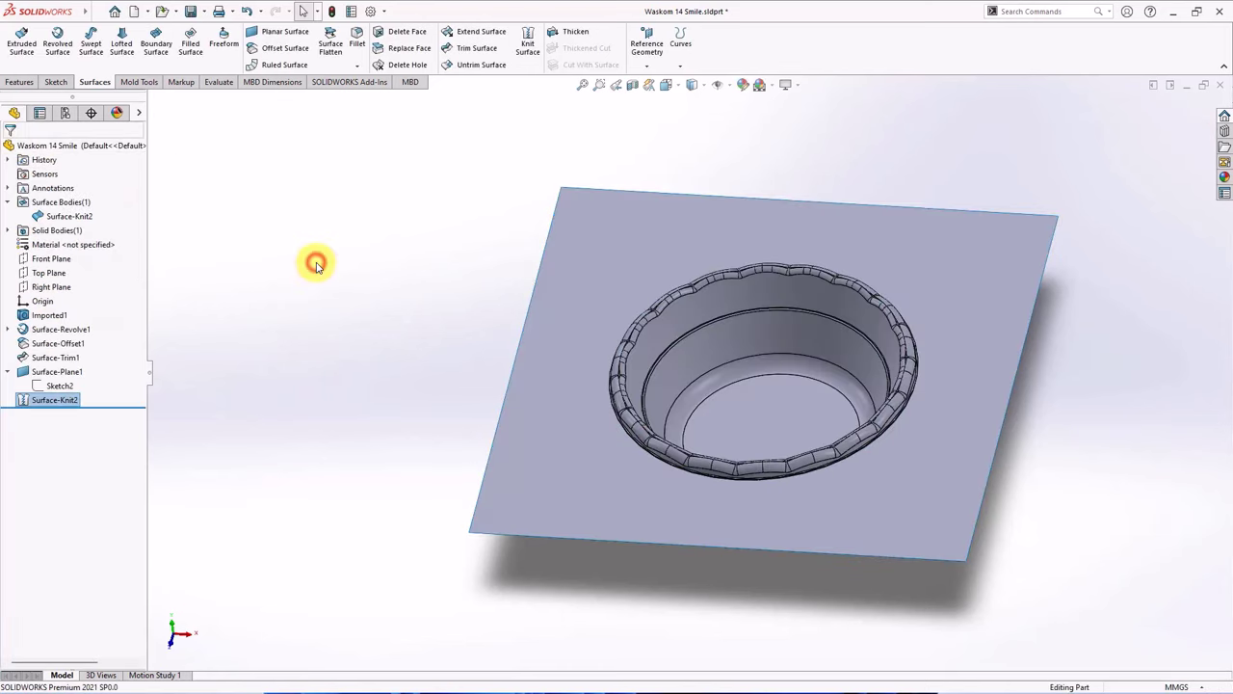
- Start a boss extrusion from the 420 mm square sketch and replace its contours with the outer square region and the inner circle region
left_click(60, 385)
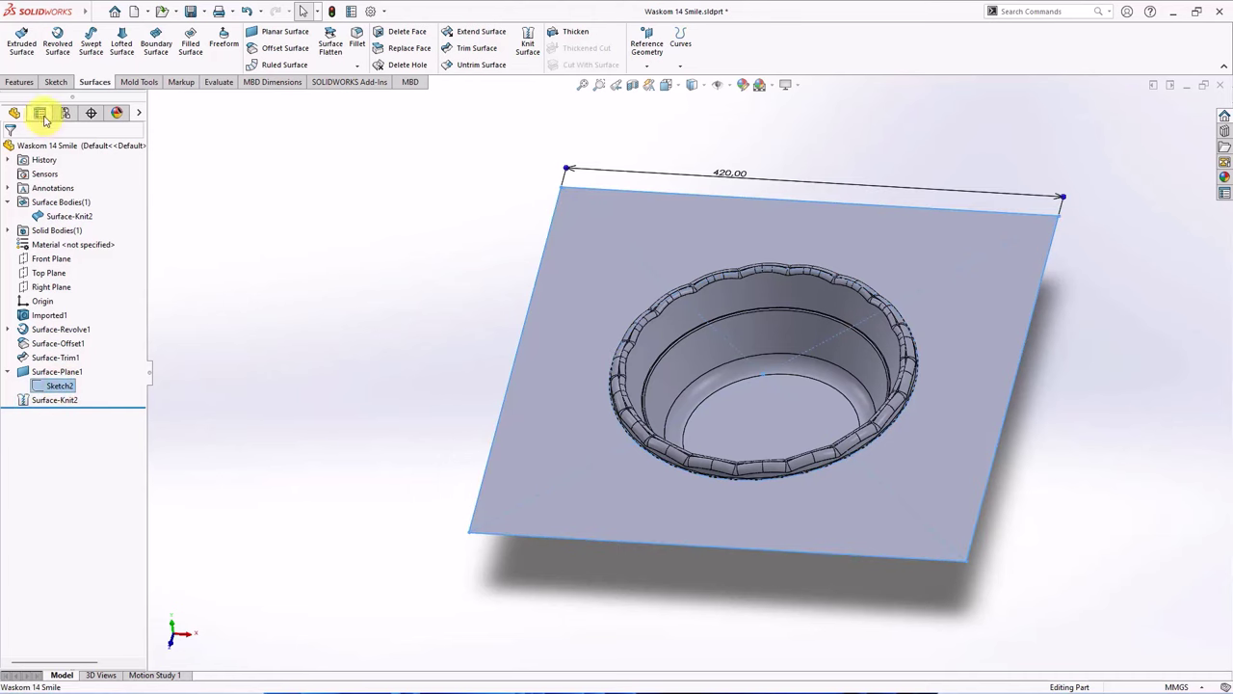
left_click(19, 81)
left_click(21, 45)
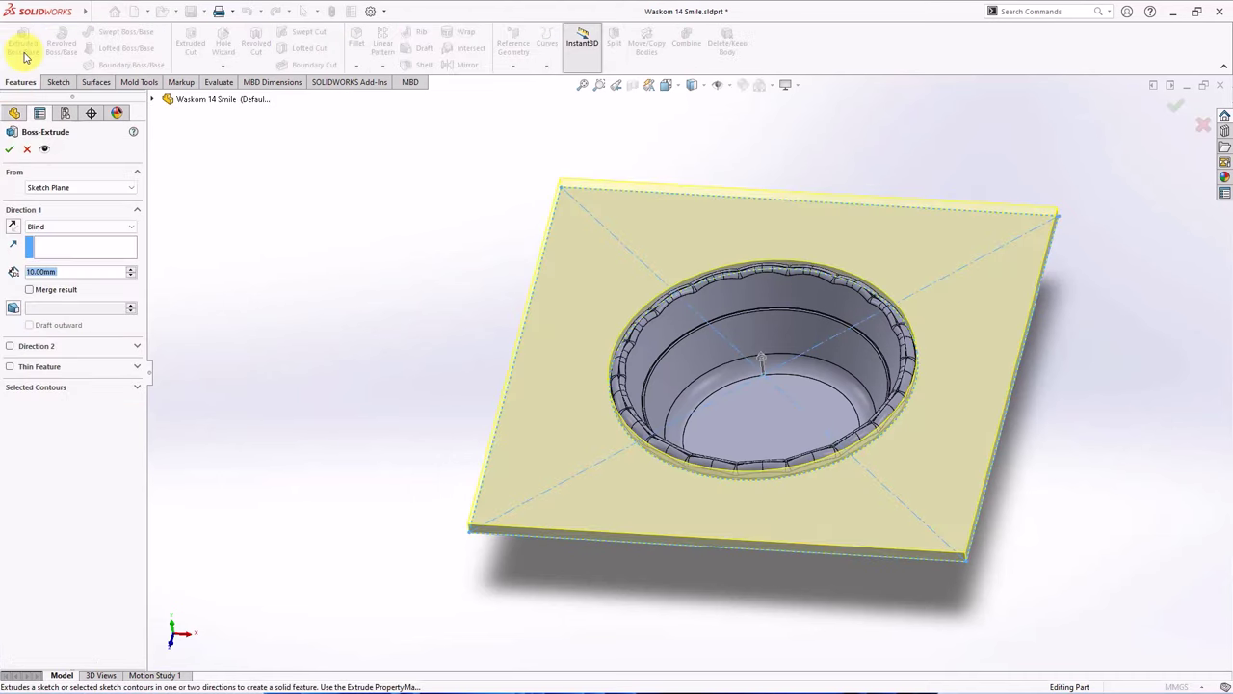
middle_click_drag(286, 221, 141, 314)
left_click(130, 270)
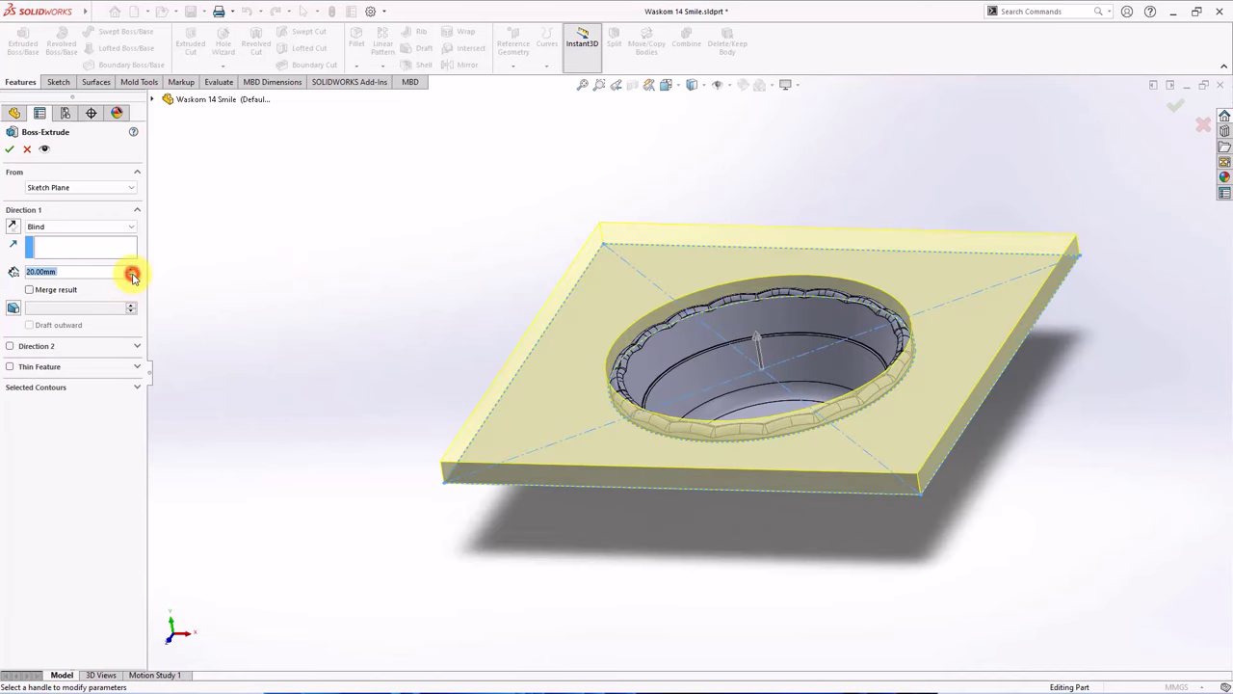
left_click(132, 276)
left_click(88, 388)
right_click(81, 404)
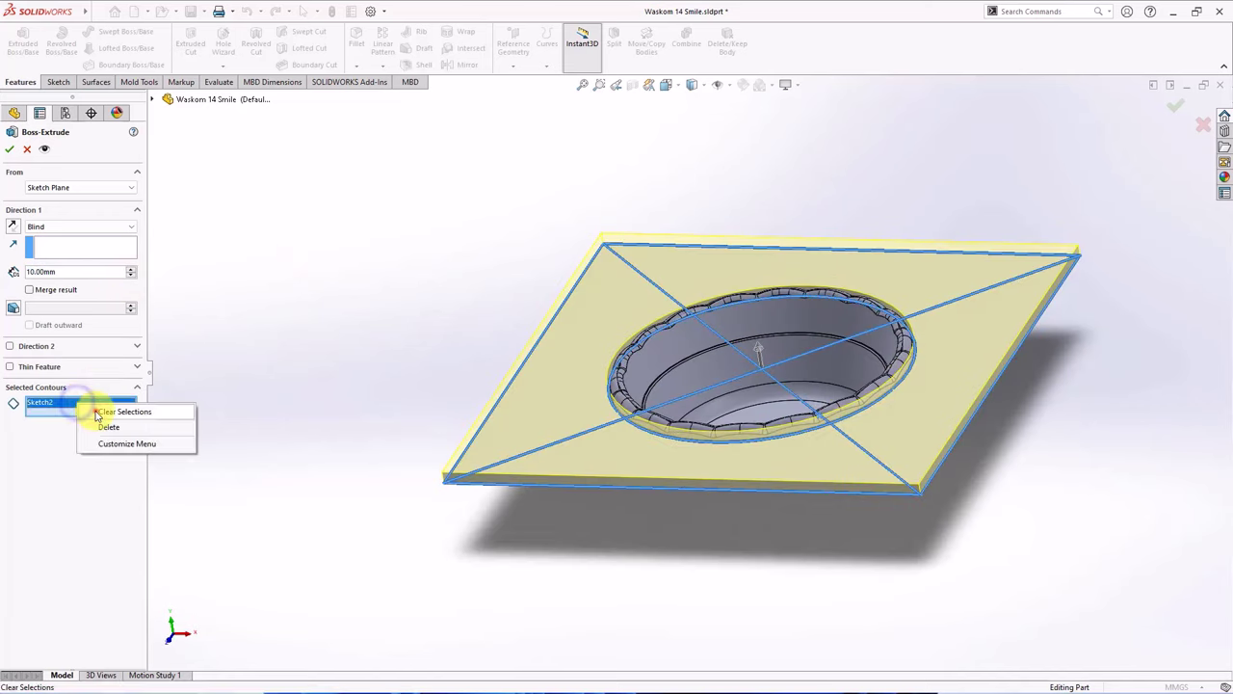
left_click(98, 412)
left_click(521, 441)
left_click(521, 442)
left_click(674, 360)
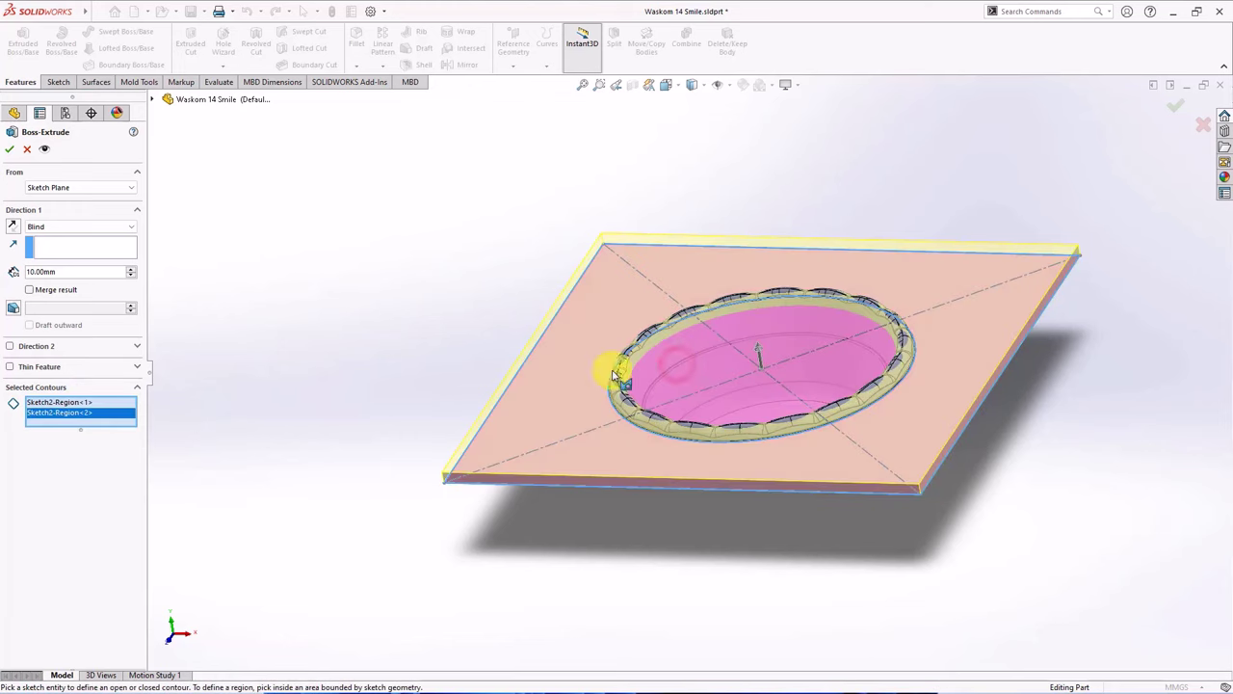
- Set the first direction of the block extrusion to a blind depth of 80 mm above the sketch plane
left_click(131, 270)
left_click(131, 270)
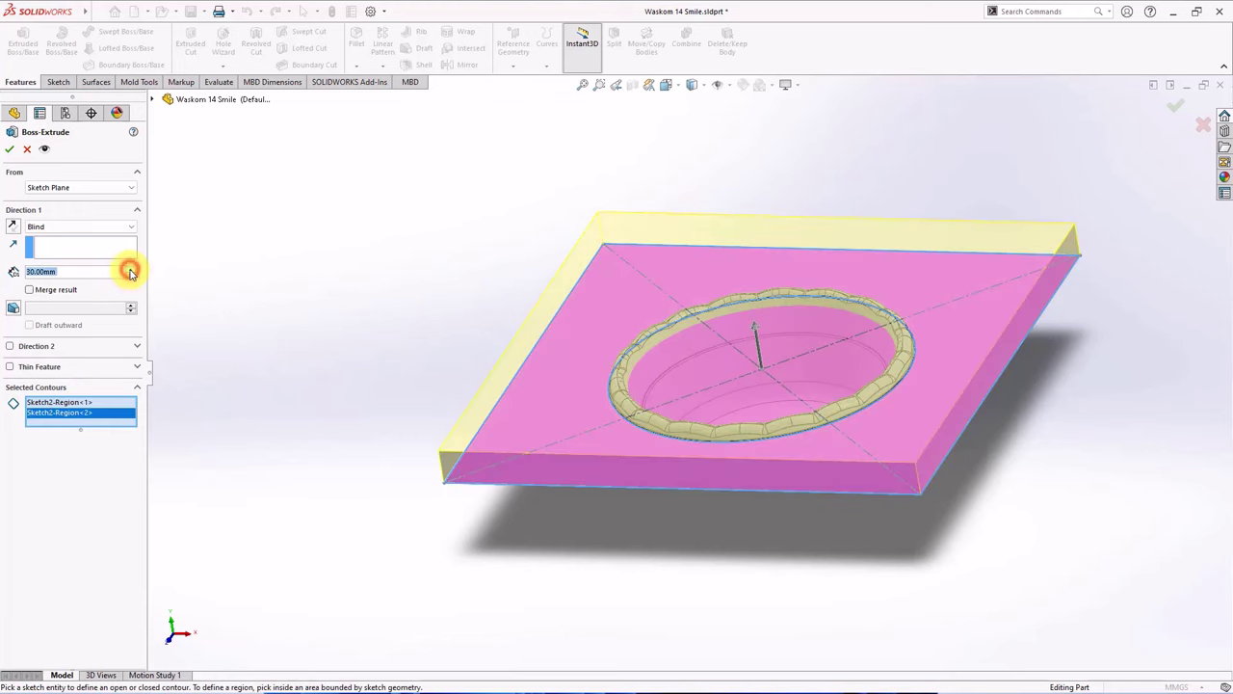
left_click(131, 270)
left_click(131, 270)
left_click(131, 269)
left_click(131, 270)
left_click(131, 270)
middle_click_drag(323, 289, 341, 221)
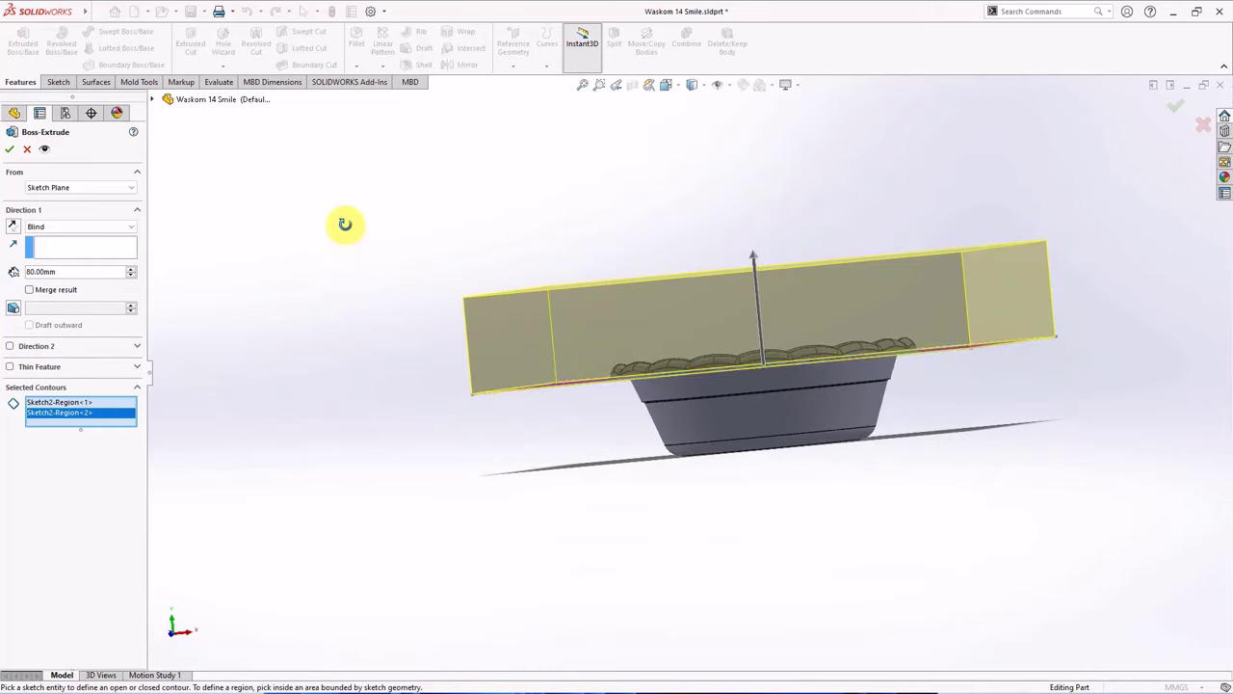
- Add a blind second direction that extends the block below the basket's base, and finish the extrusion
left_click(9, 346)
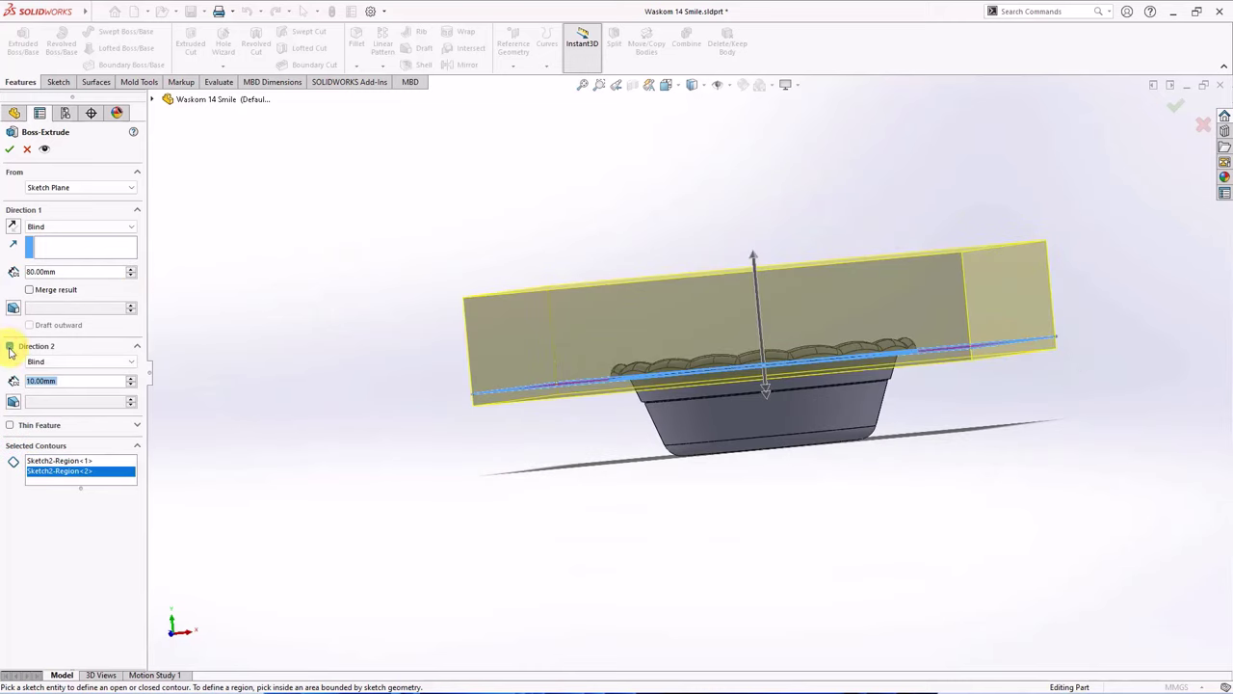
left_click(131, 381)
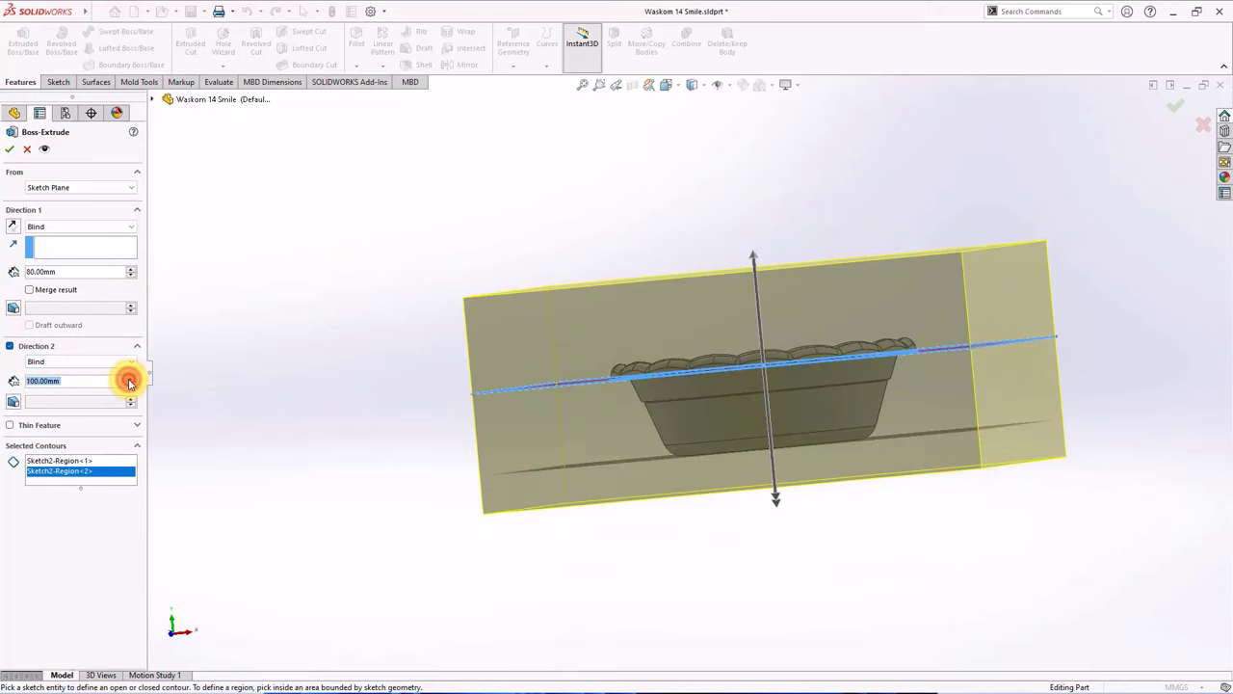
left_click(131, 382)
left_click(131, 382)
middle_click_drag(303, 297, 292, 306)
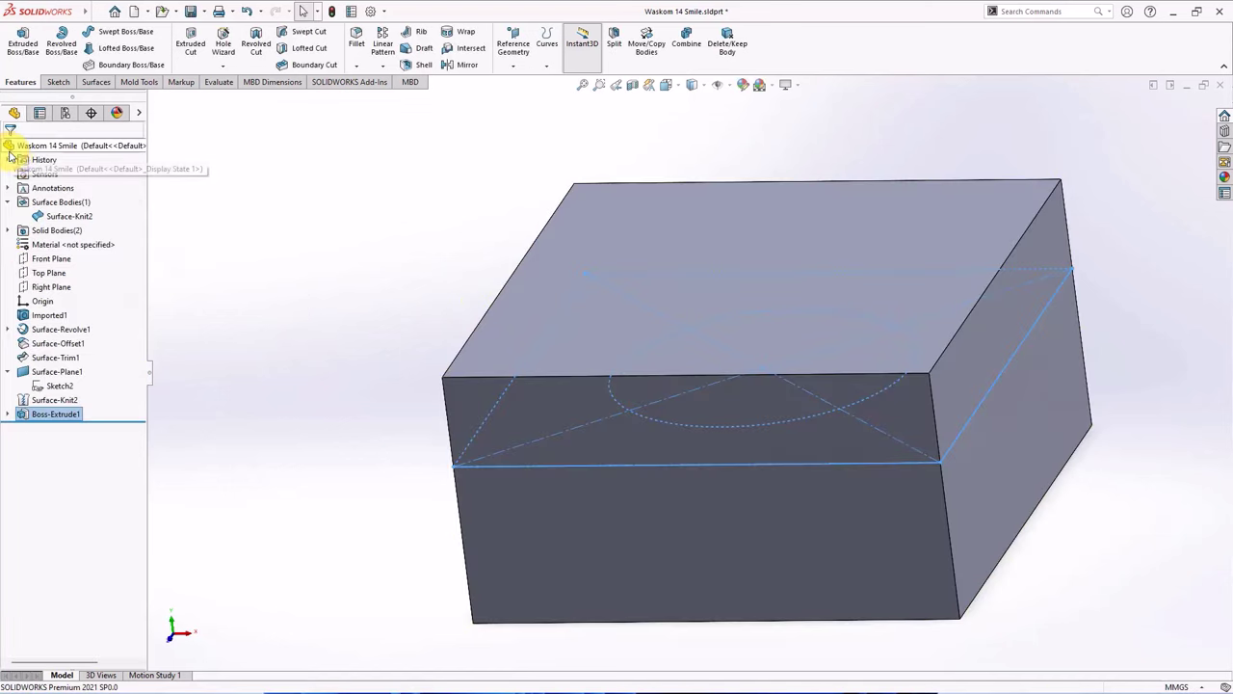
- Subtract the imported basket body from the extruded block with Combine, previewing the result before accepting
left_click(684, 45)
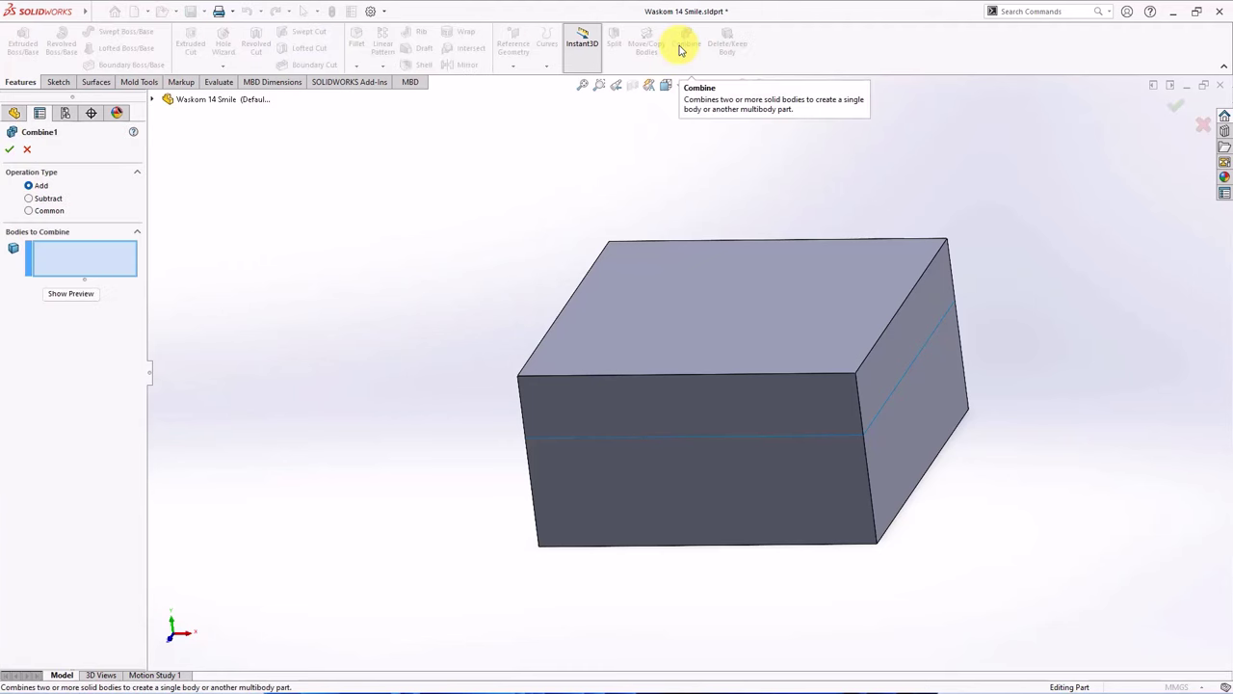
left_click(30, 197)
left_click(154, 100)
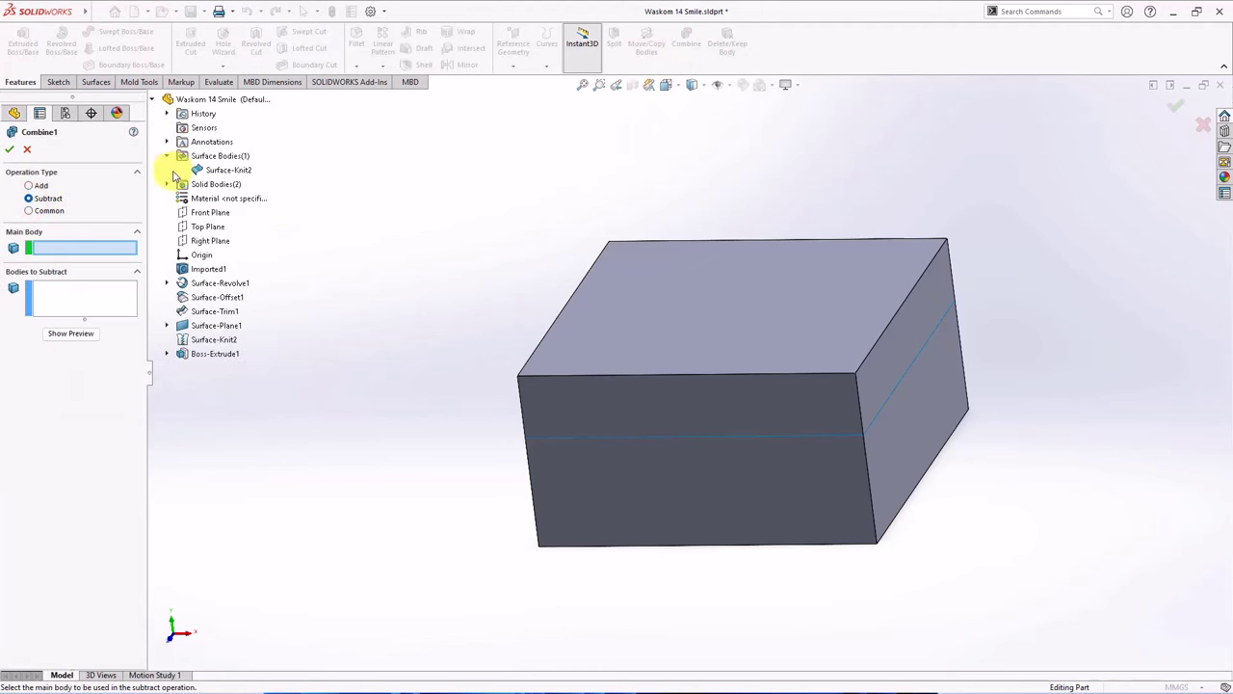
left_click(169, 184)
left_click(202, 211)
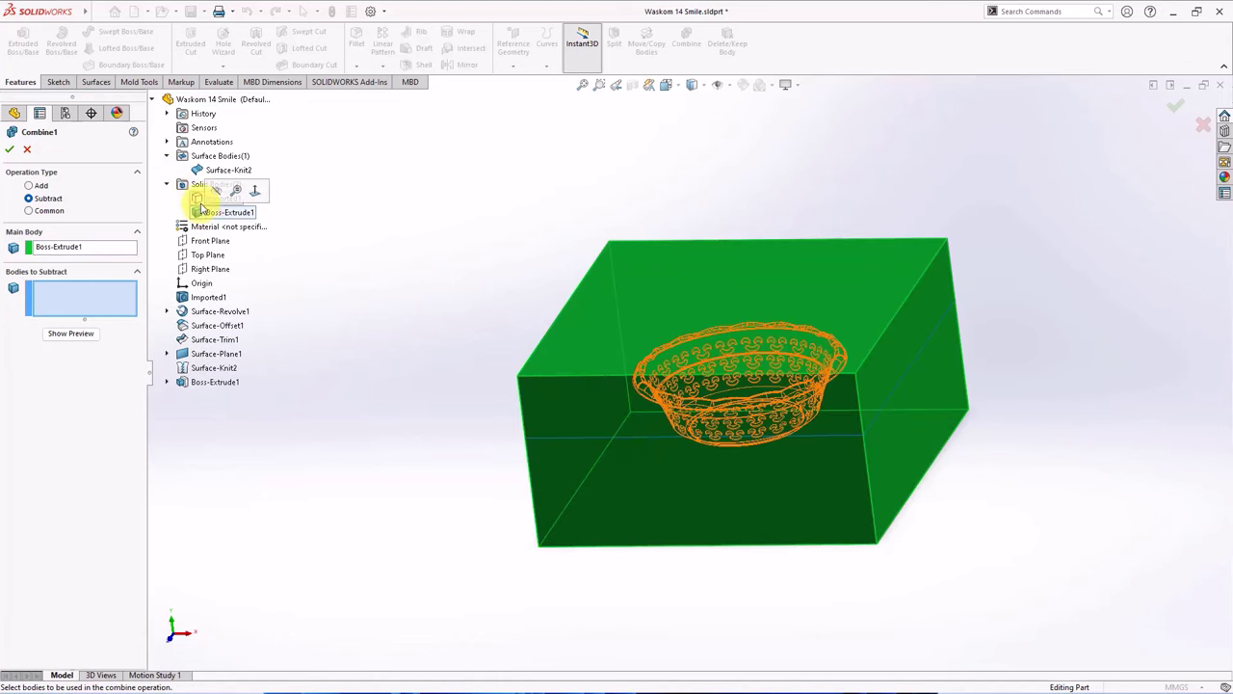
left_click(197, 199)
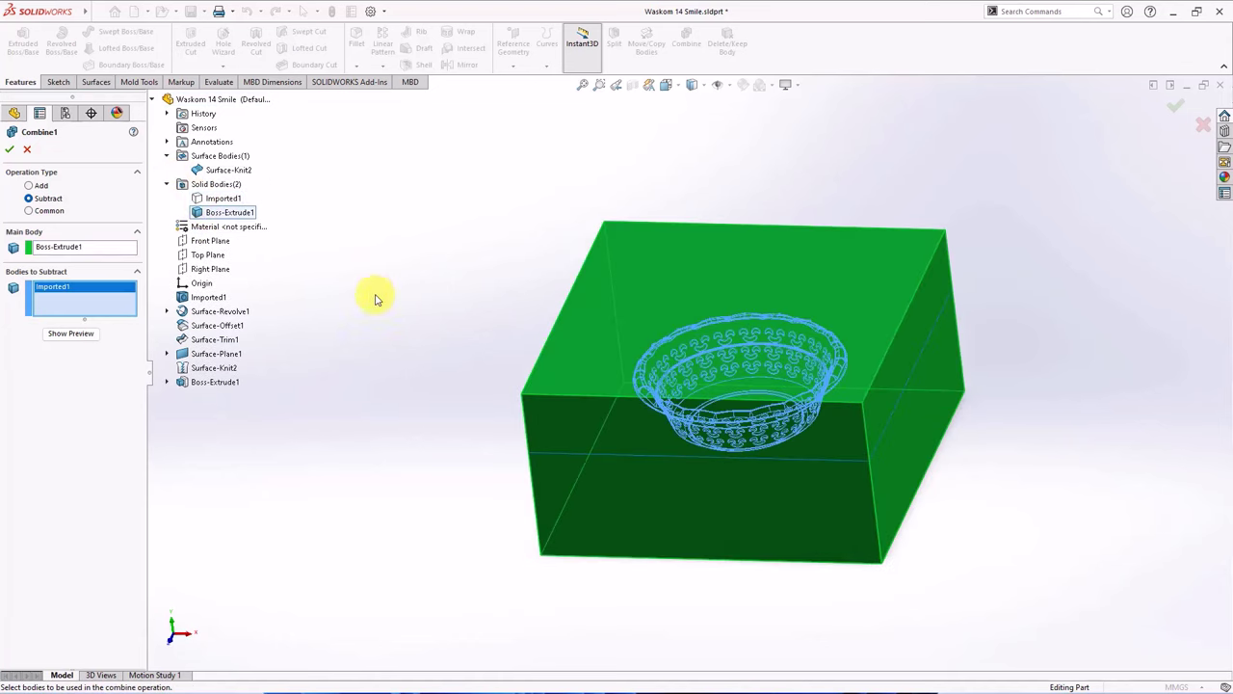
left_click(76, 335)
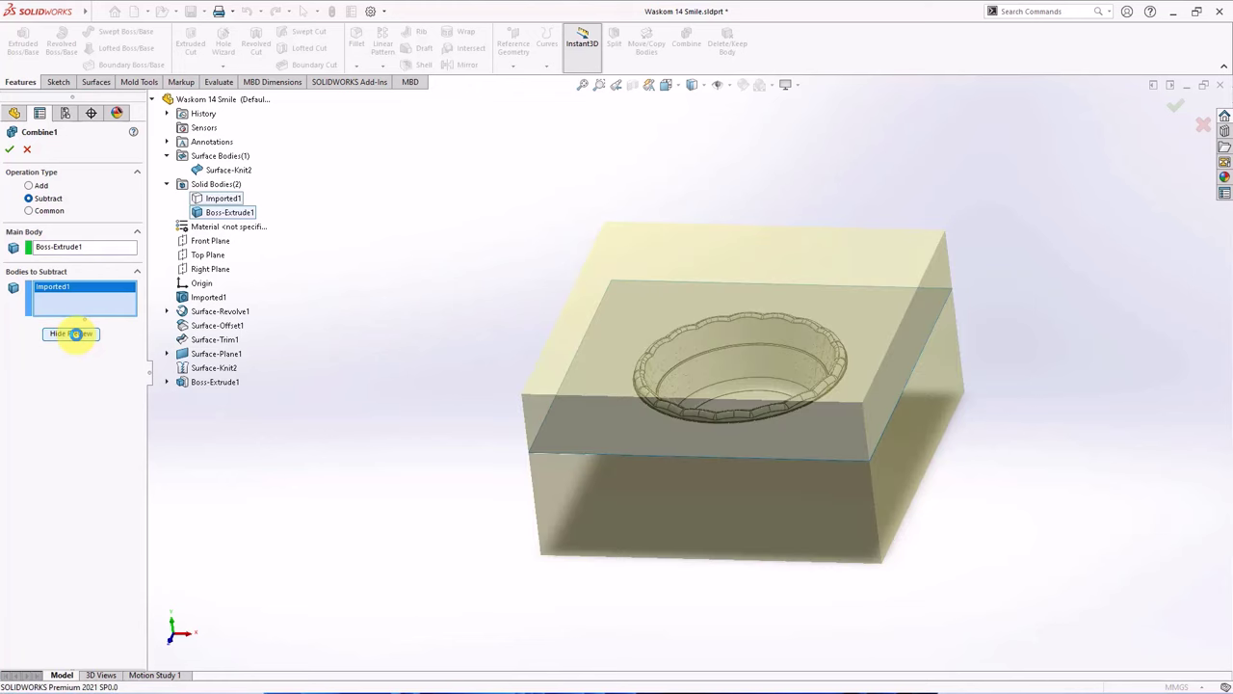
left_click(77, 335)
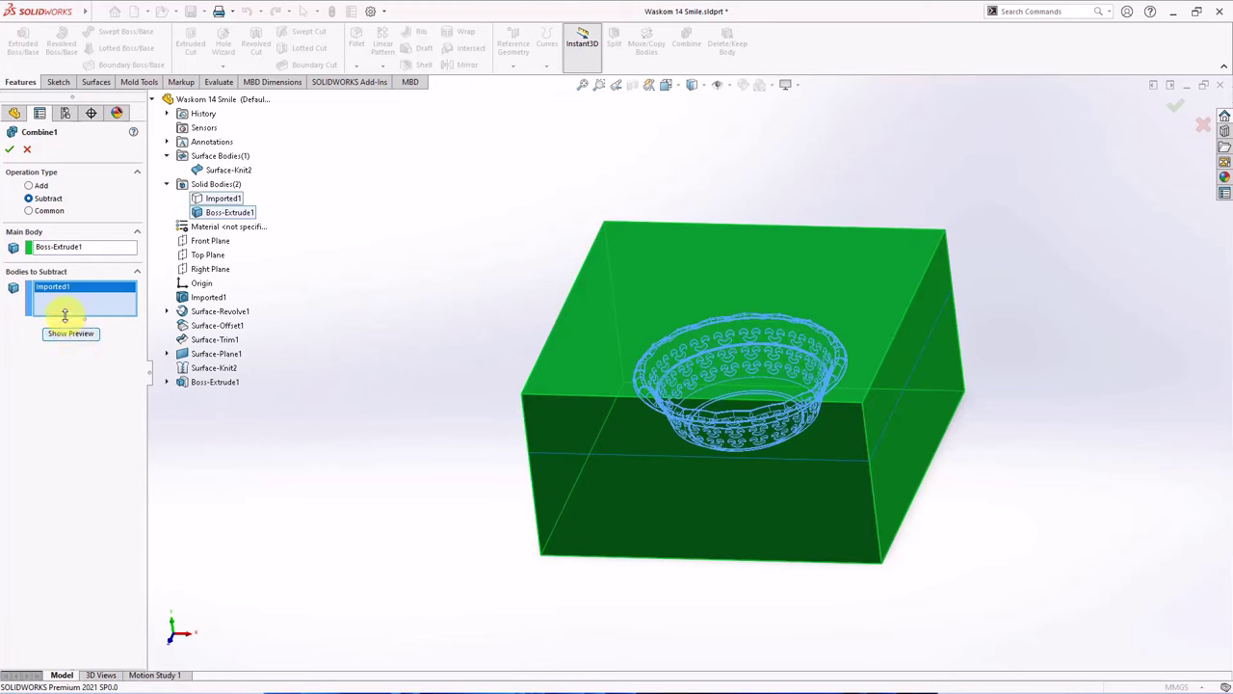
left_click(11, 149)
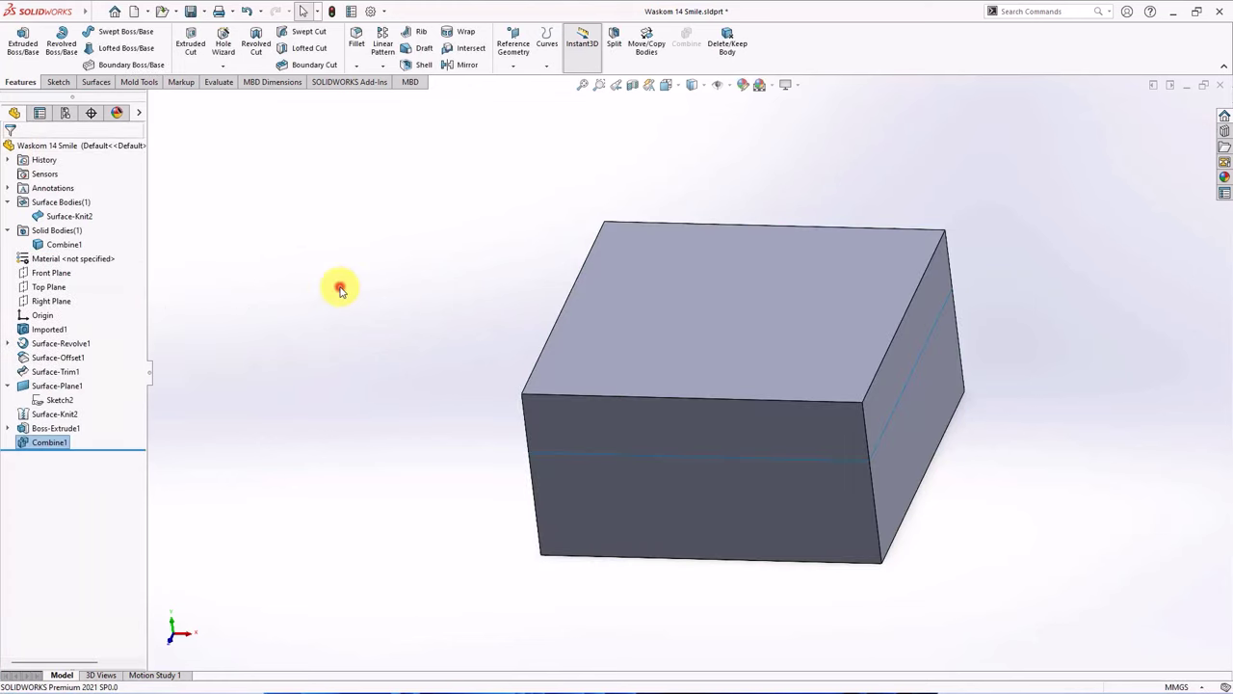
- Section the block through the Front Plane to inspect the basket-shaped void, then restore the full view
left_click(633, 87)
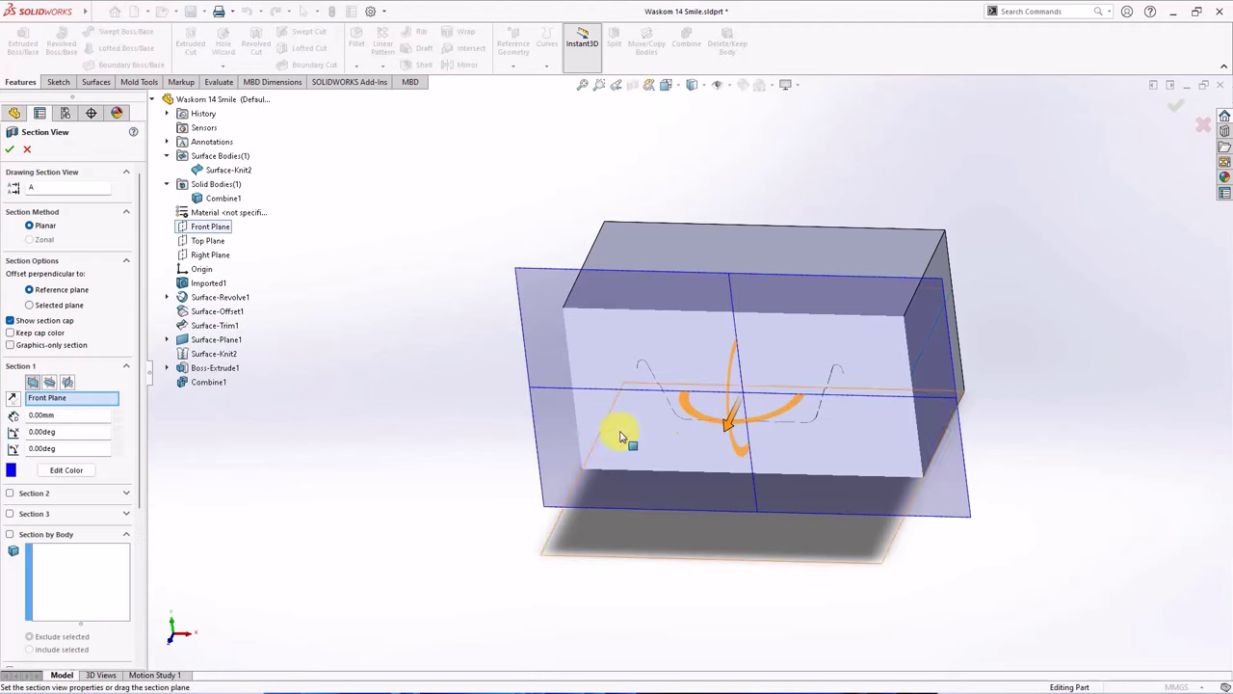
left_click(8, 152)
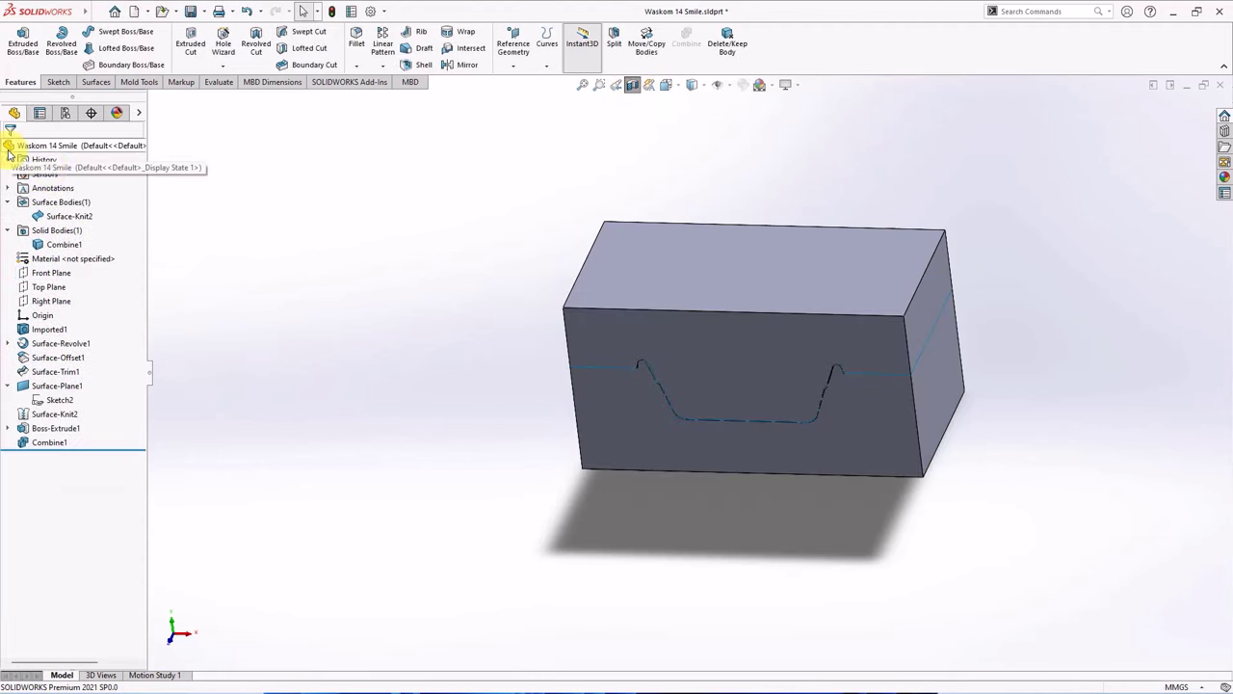
scroll(676, 366, "down", 8)
scroll(674, 365, "up", 8)
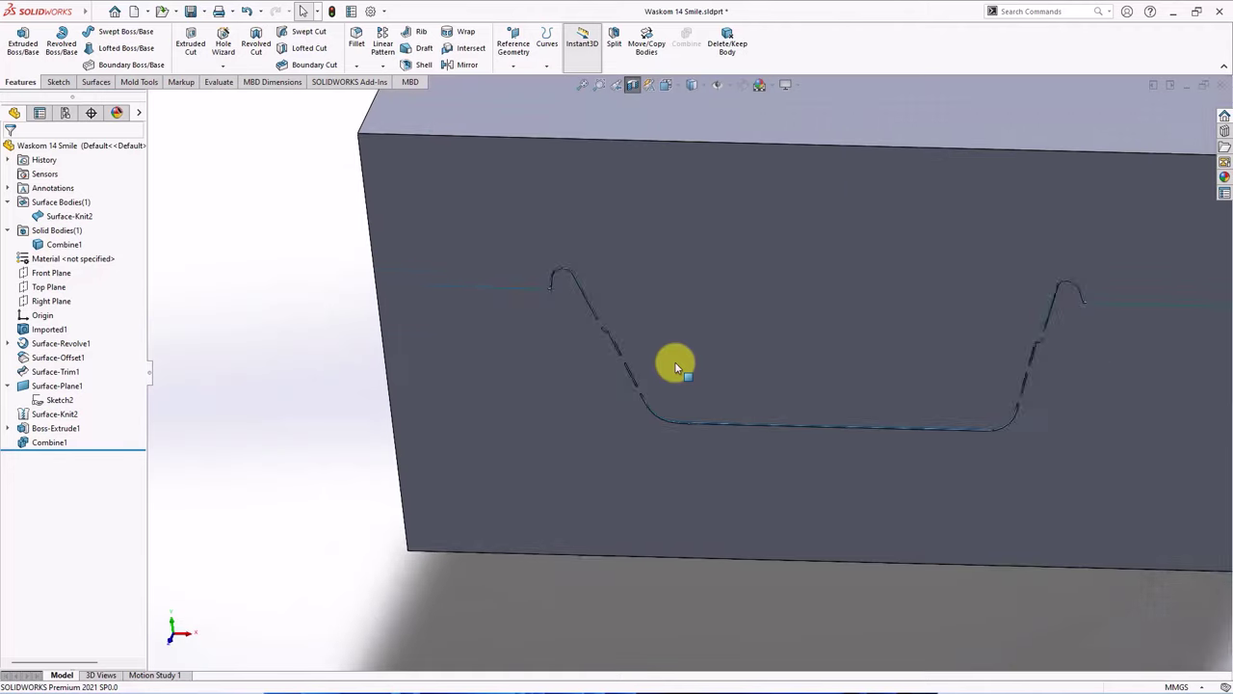
left_click(633, 87)
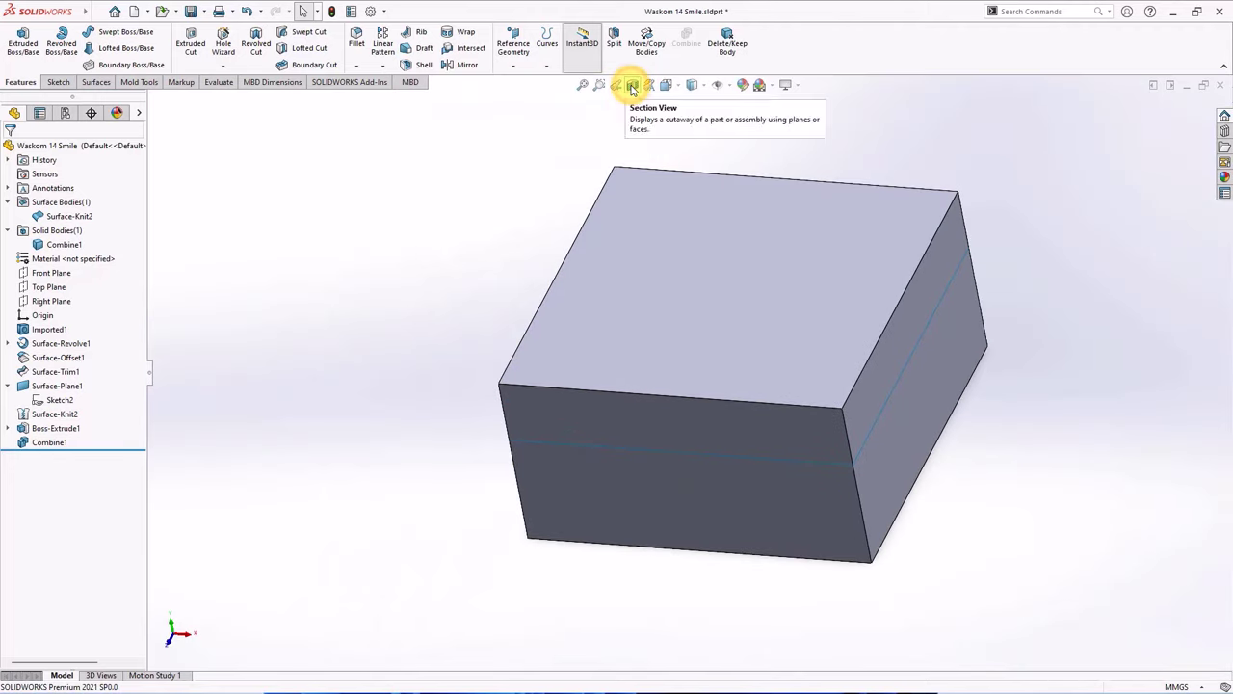
- Split the hollowed block into two solid bodies using the knitted parting surface as the trim tool
left_click(613, 50)
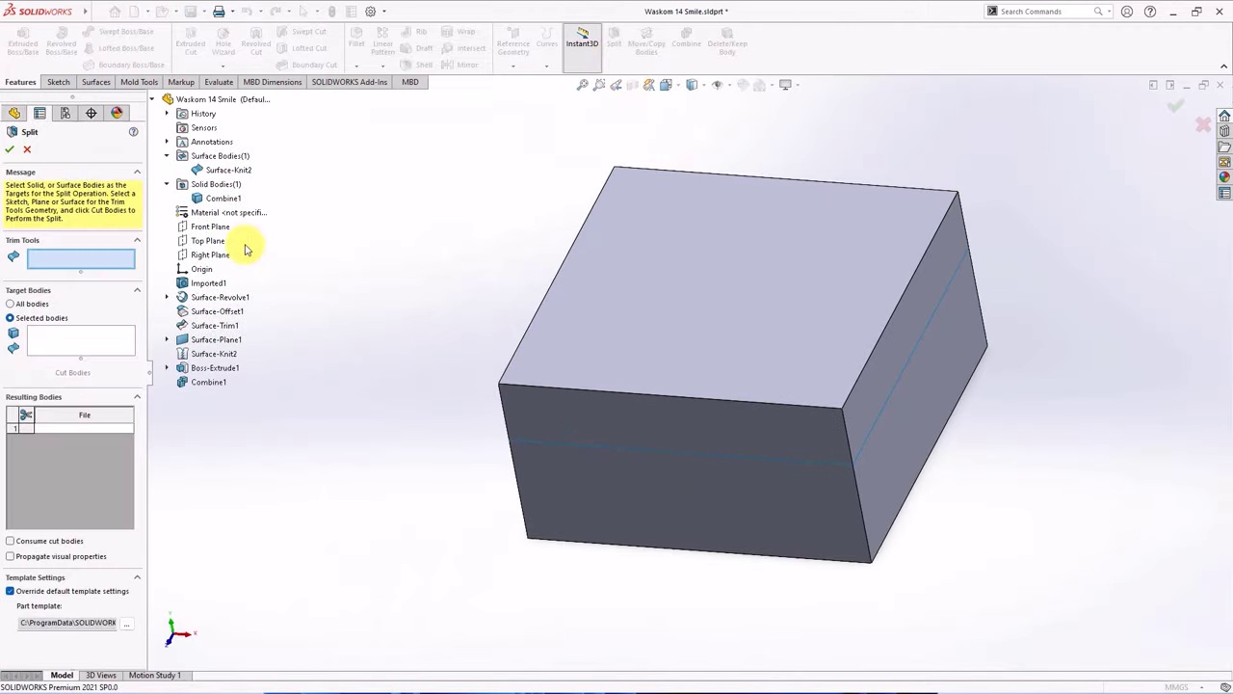
left_click(228, 170)
left_click(81, 339)
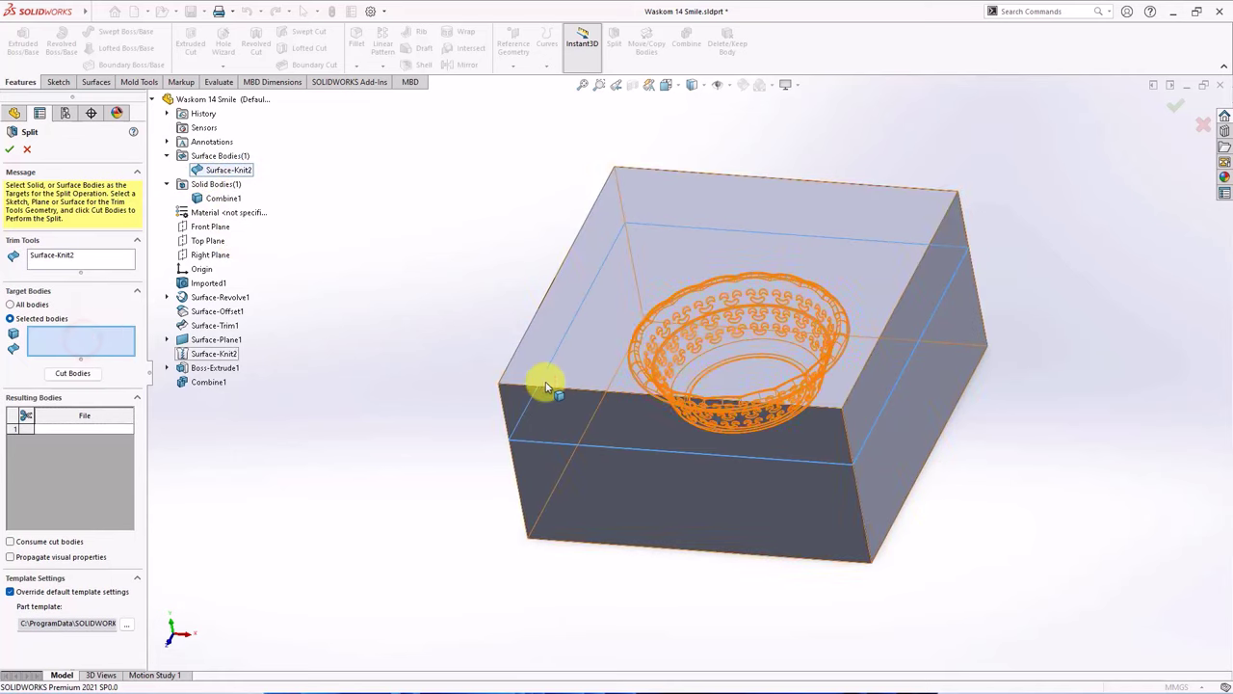
left_click(547, 386)
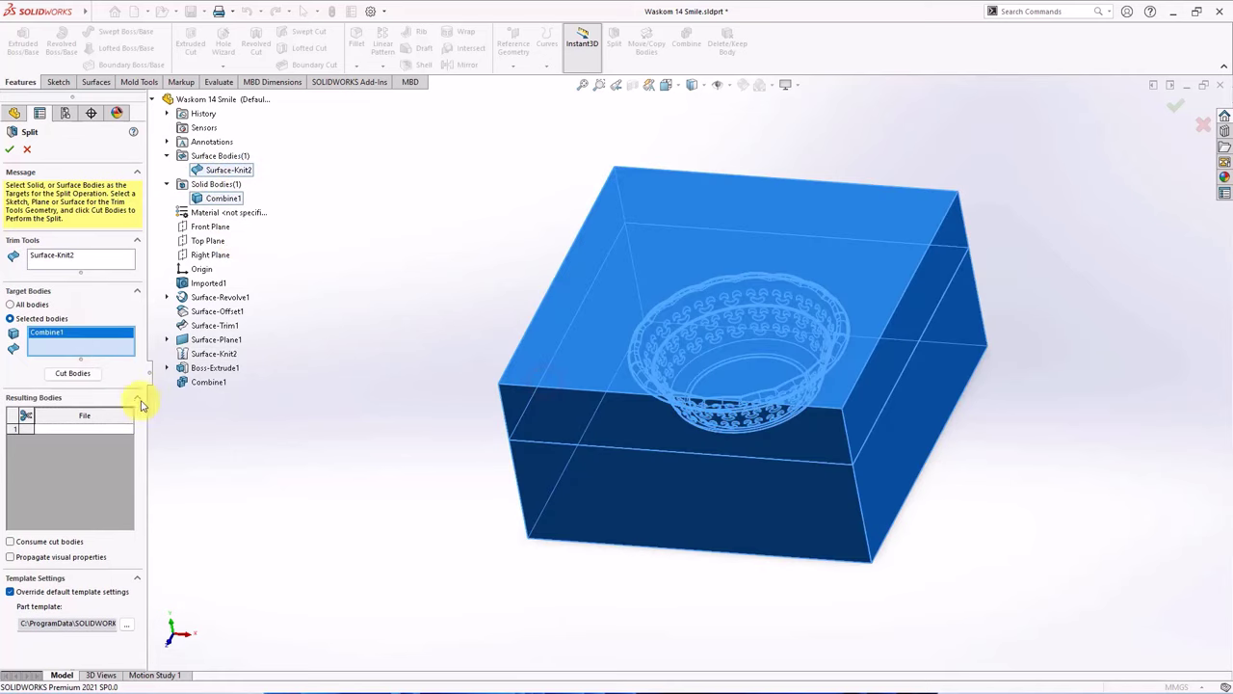
left_click(73, 374)
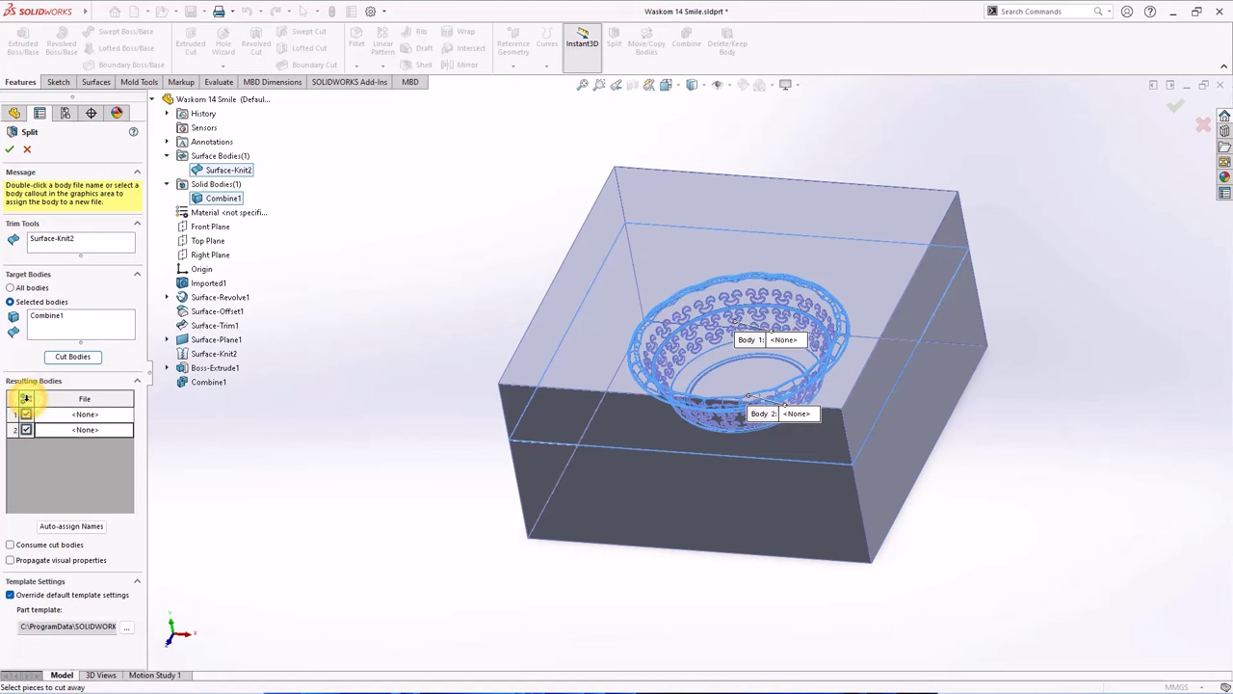
left_click(10, 149)
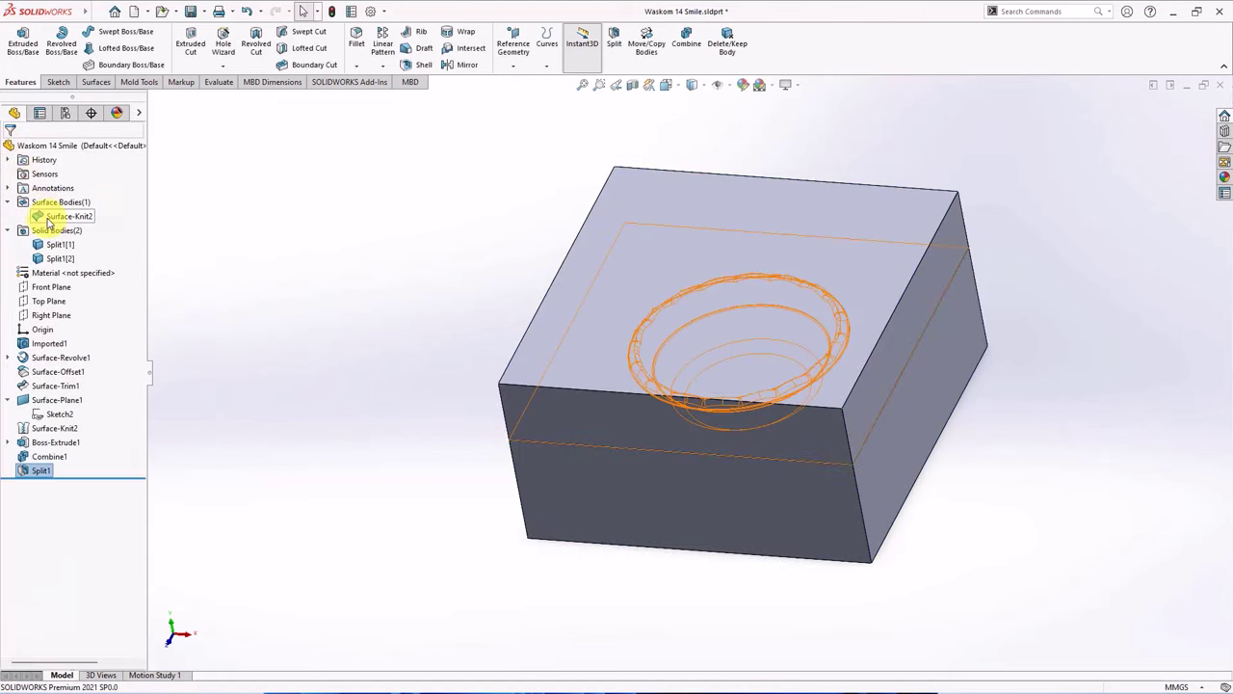
- Hide the knitted parting surface body so that only the two split block halves are displayed
left_click(47, 219)
left_click(53, 200)
left_click(320, 240)
middle_click_drag(349, 271, 363, 256)
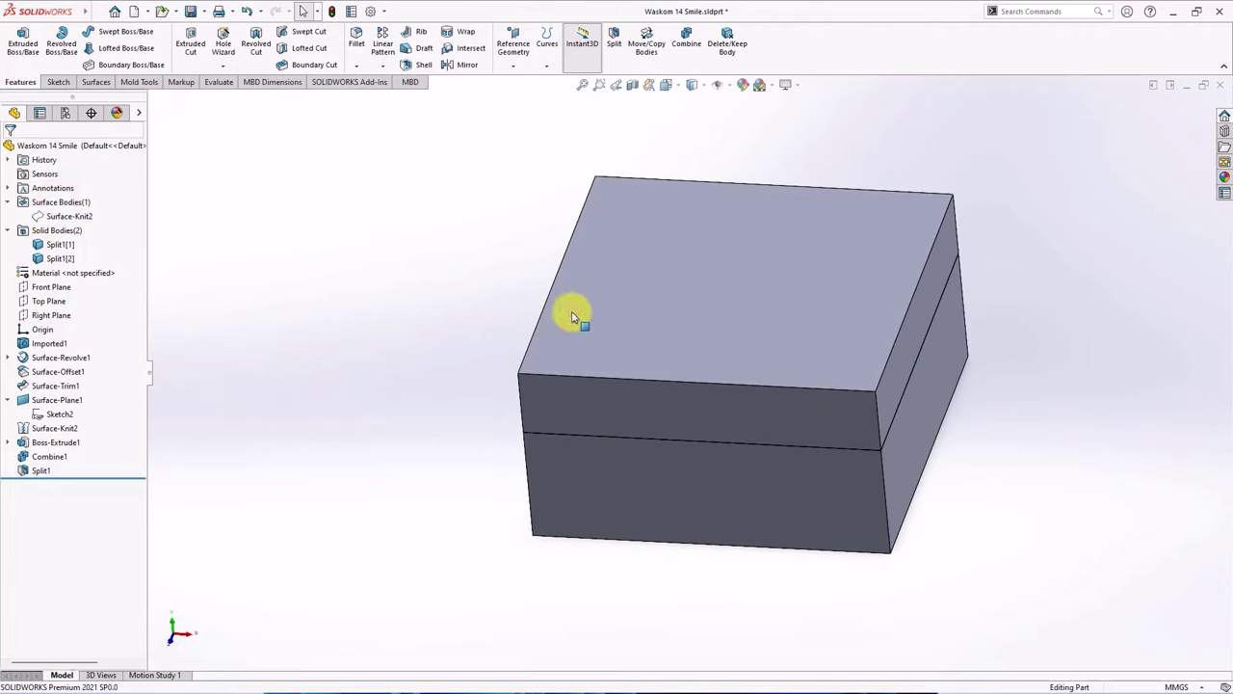
- Hide the upper block half and examine the smile pattern and rim detail in the lower half's cavity
left_click(582, 317)
left_click(661, 278)
left_click(484, 254)
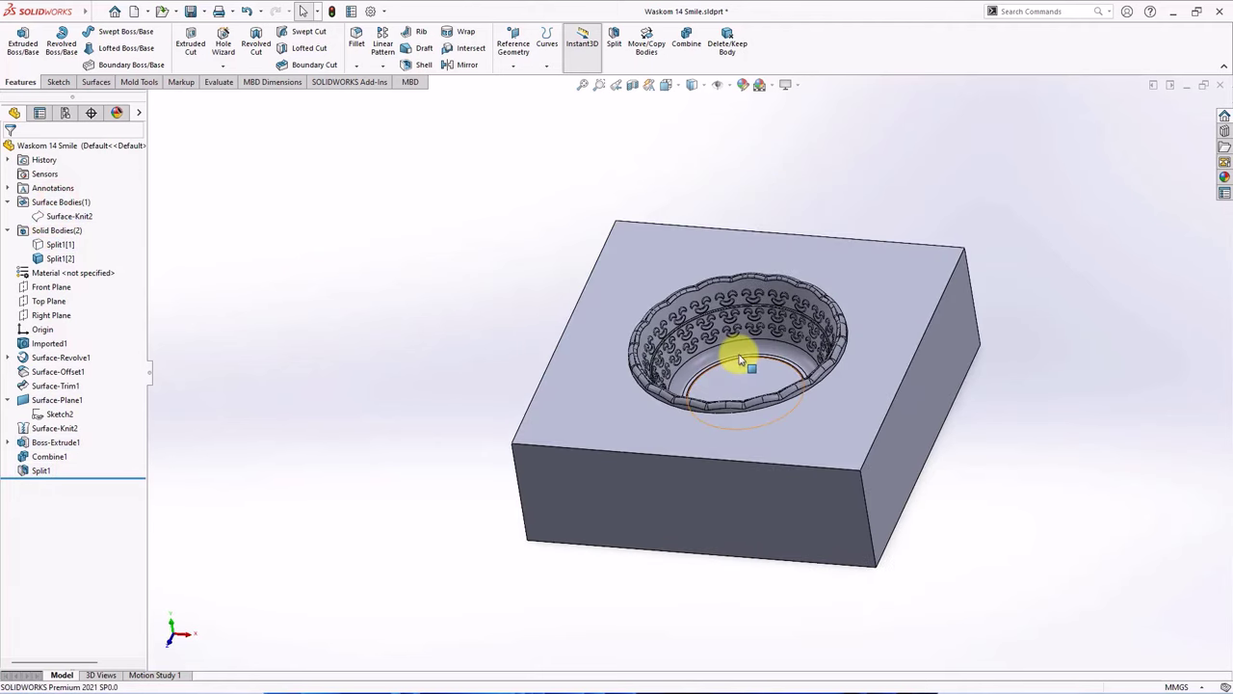
scroll(738, 353, "down", 10)
scroll(647, 253, "up", 8)
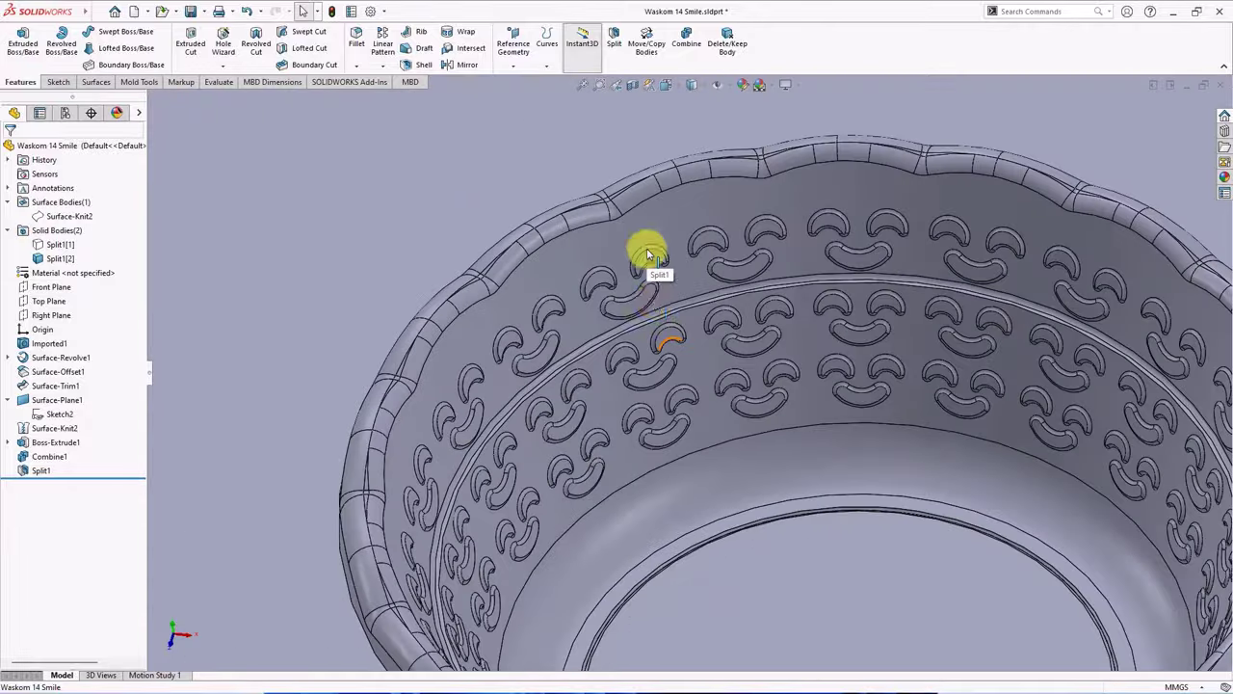
middle_click_drag(646, 257, 668, 311)
scroll(660, 358, "up", 3)
scroll(660, 359, "up", 3)
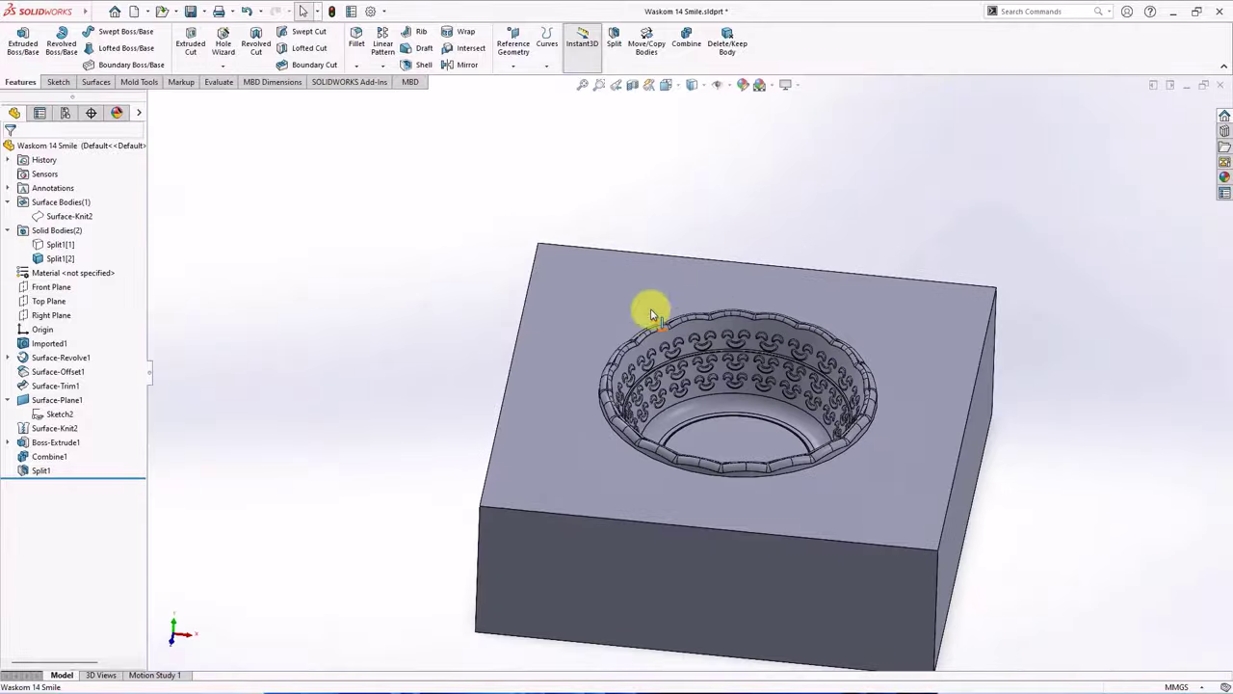
- Hide the lower block half, show the upper half, and examine the core projecting beneath it
left_click(59, 259)
left_click(63, 242)
left_click(44, 245)
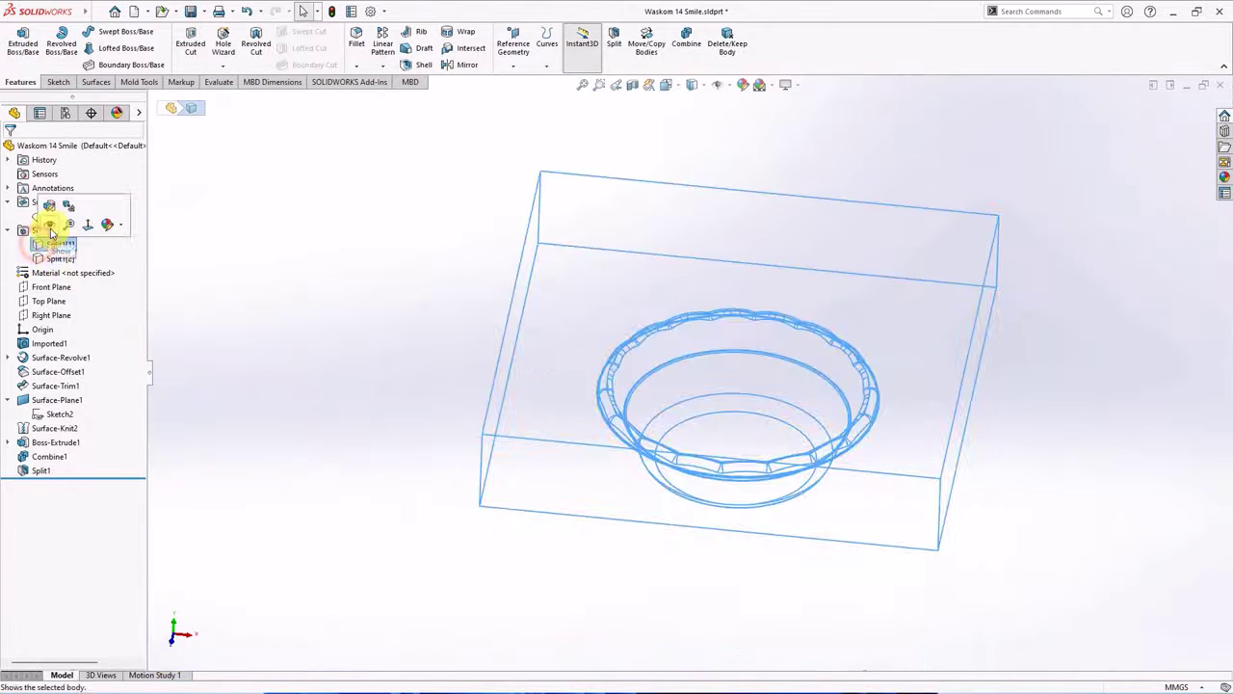
left_click(51, 229)
left_click(295, 268)
middle_click_drag(395, 355, 467, 258)
scroll(669, 435, "down", 3)
middle_click_drag(669, 435, 335, 486)
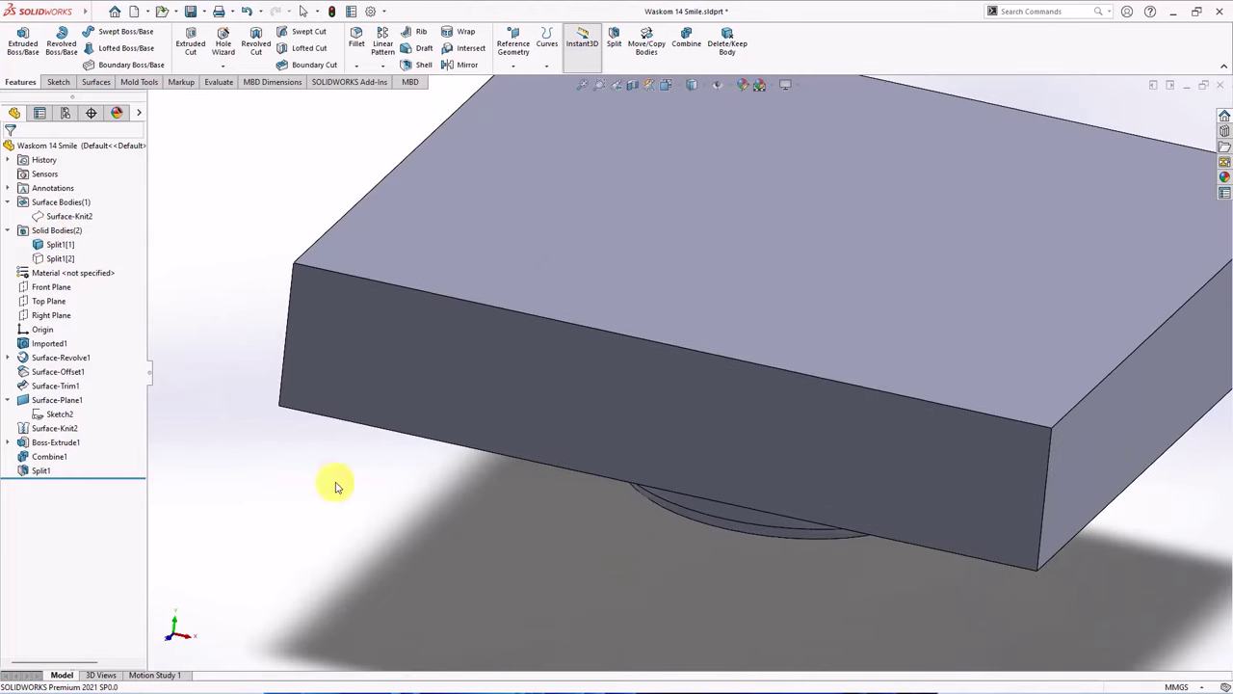
- Show the lower block half again so that both mold halves are displayed together
left_click(60, 261)
left_click(70, 244)
left_click(238, 206)
scroll(244, 218, "up", 3)
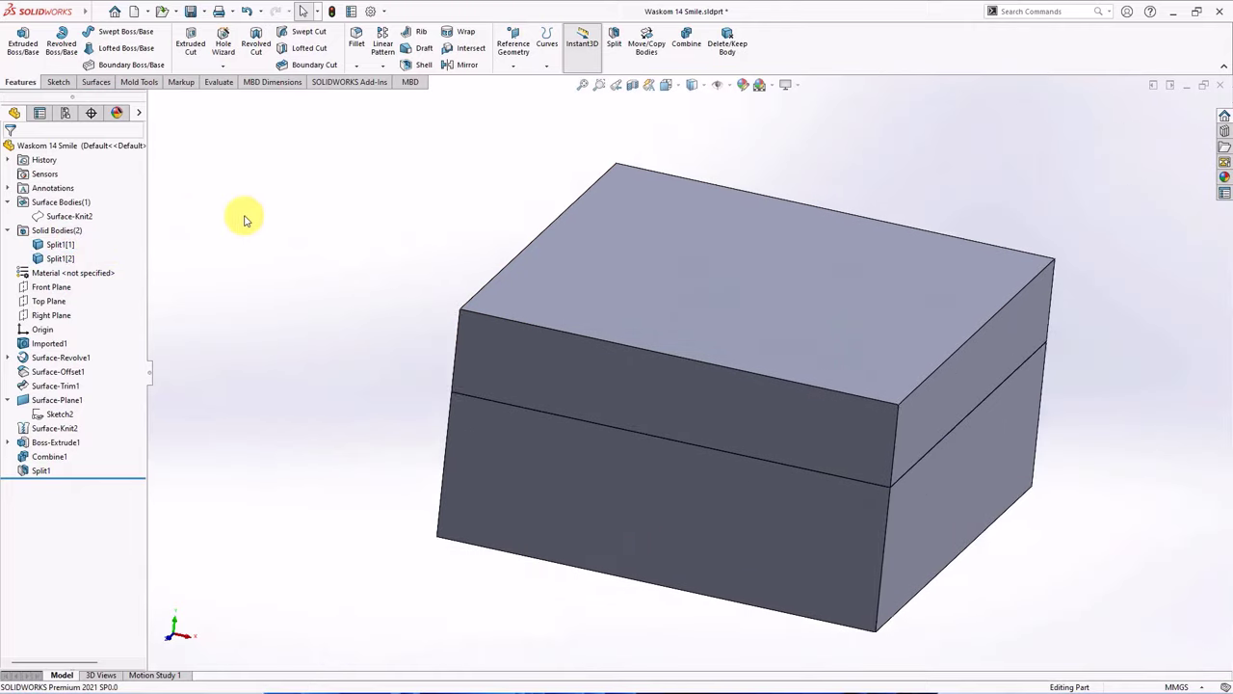
middle_click_drag(245, 219, 314, 274)
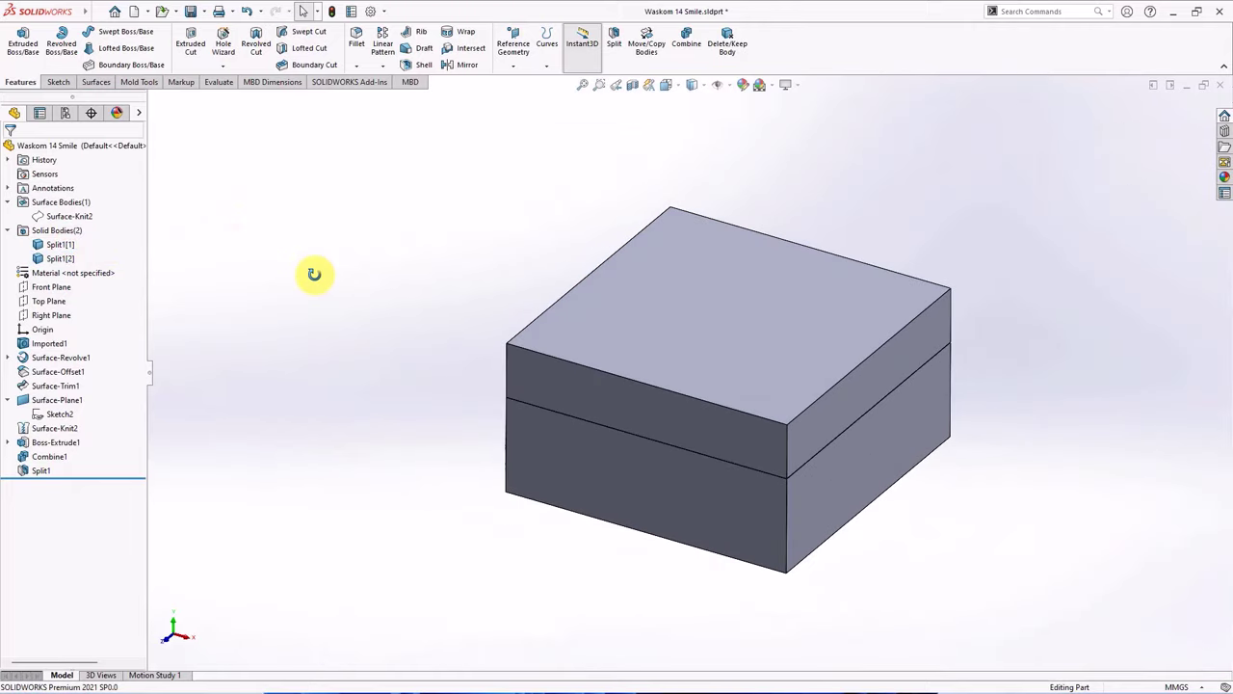
- Start a sketch on the Front Plane and switch the display to wireframe
left_click(50, 288)
left_click(57, 275)
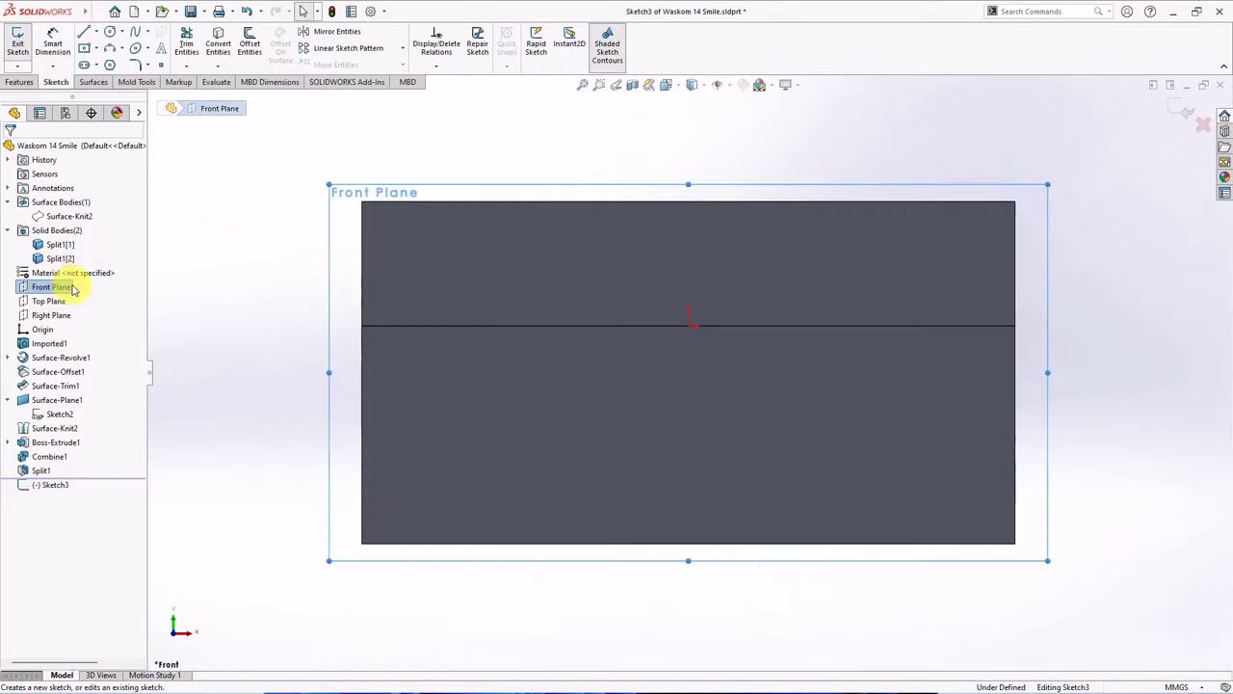
left_click(692, 85)
left_click(694, 178)
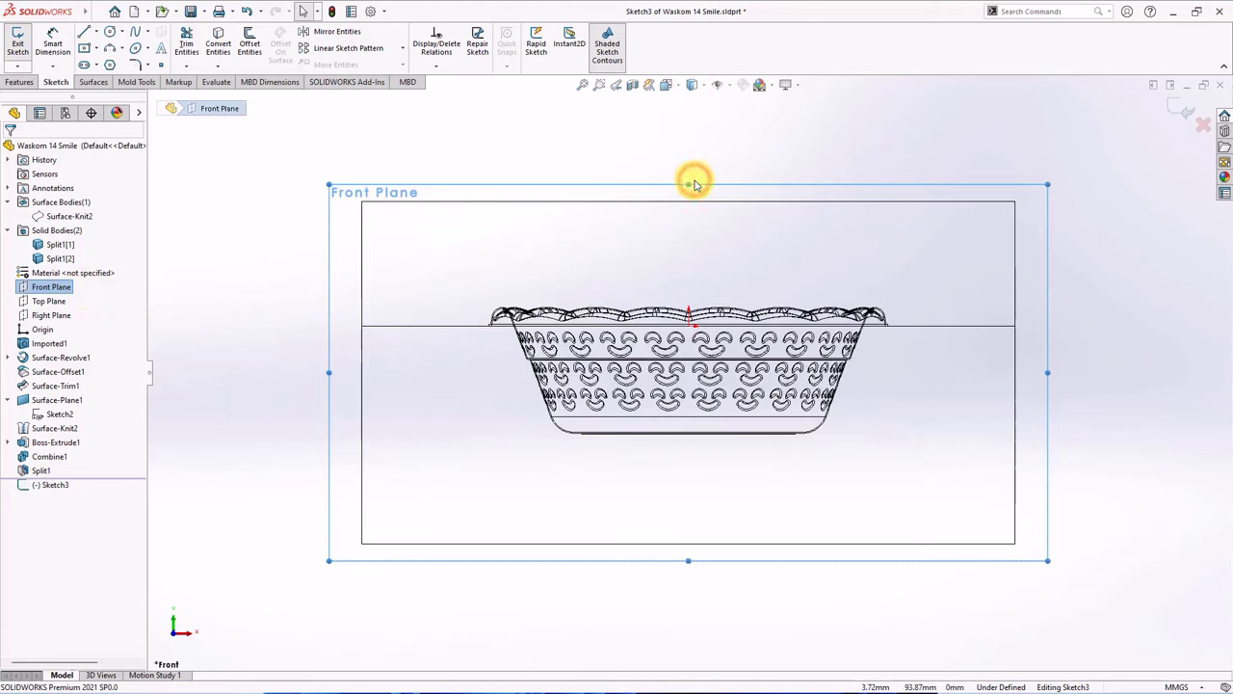
- Sketch a slanted line dropping about 42 mm from the parting line, continued by a horizontal line past the block's left side
left_click(84, 31)
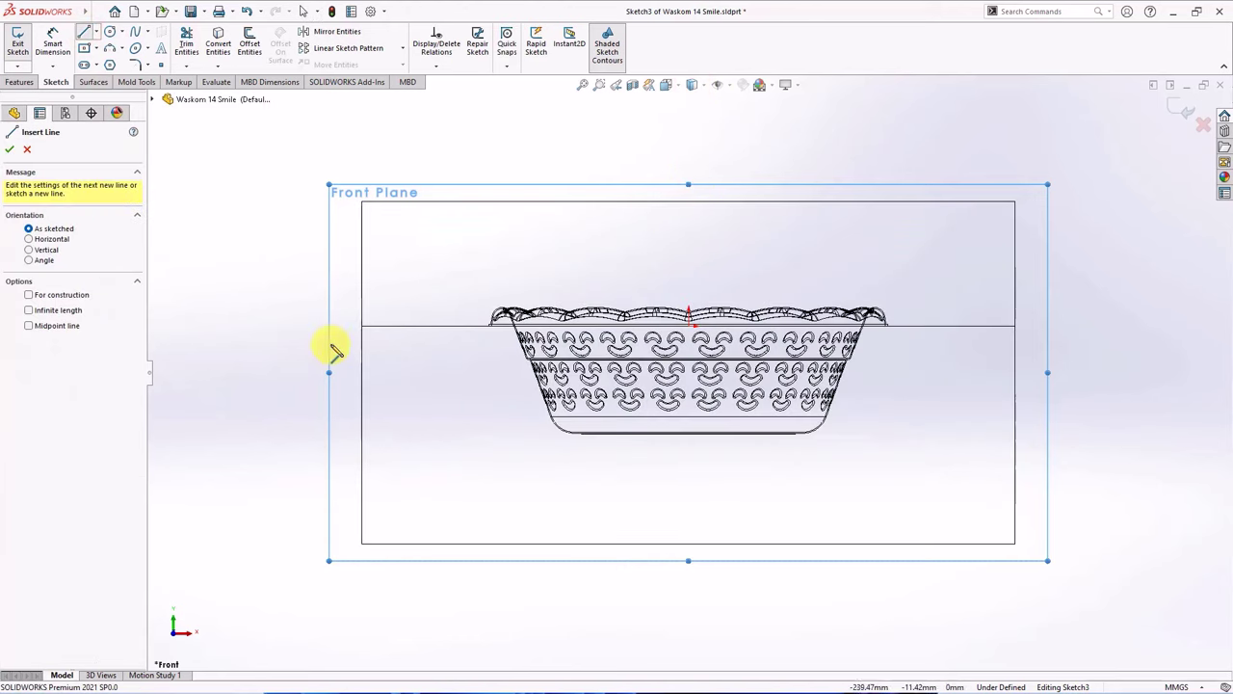
left_click(426, 327)
left_click(413, 390)
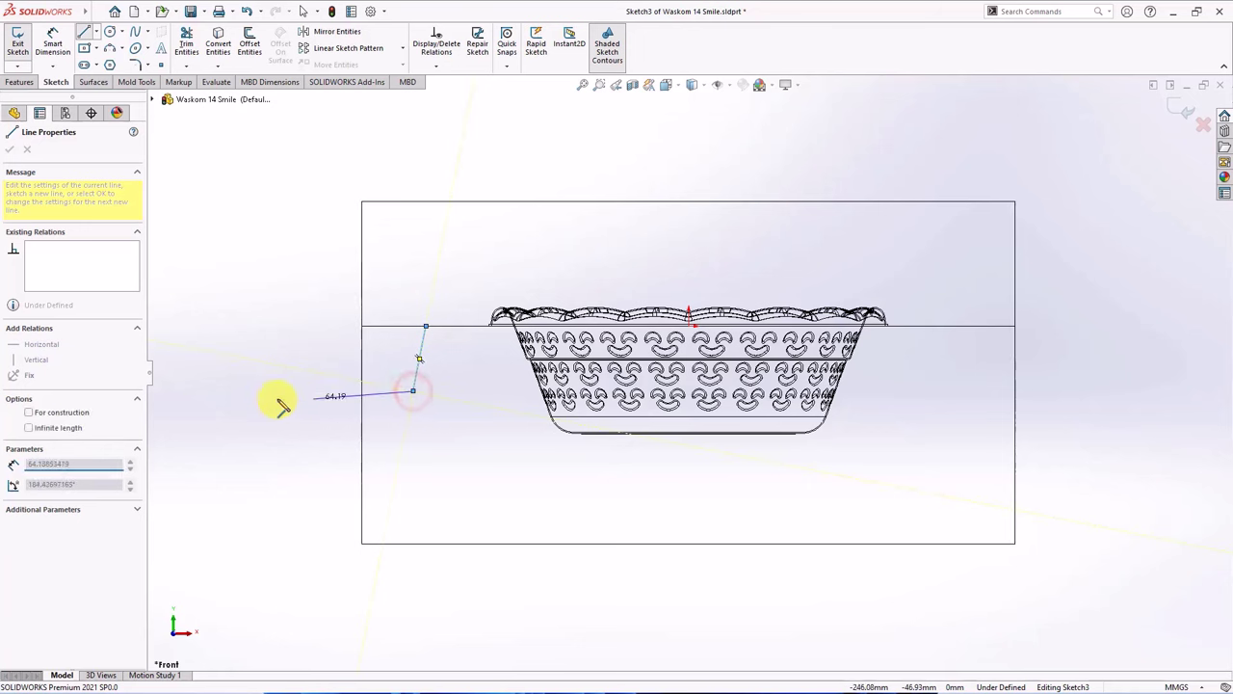
left_click(187, 391)
right_click(187, 391)
left_click(201, 402)
- Draw a vertical centerline about 140 mm long from the origin to the block's bottom edge
left_click(97, 34)
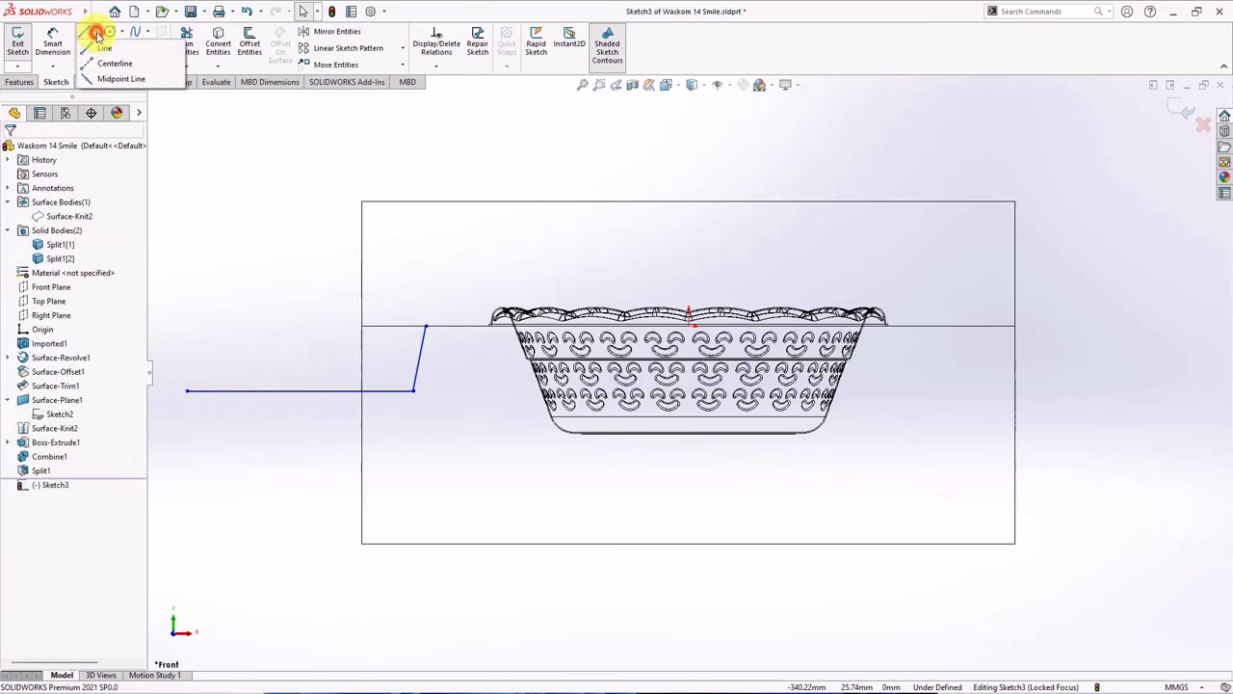
left_click(103, 63)
left_click(688, 314)
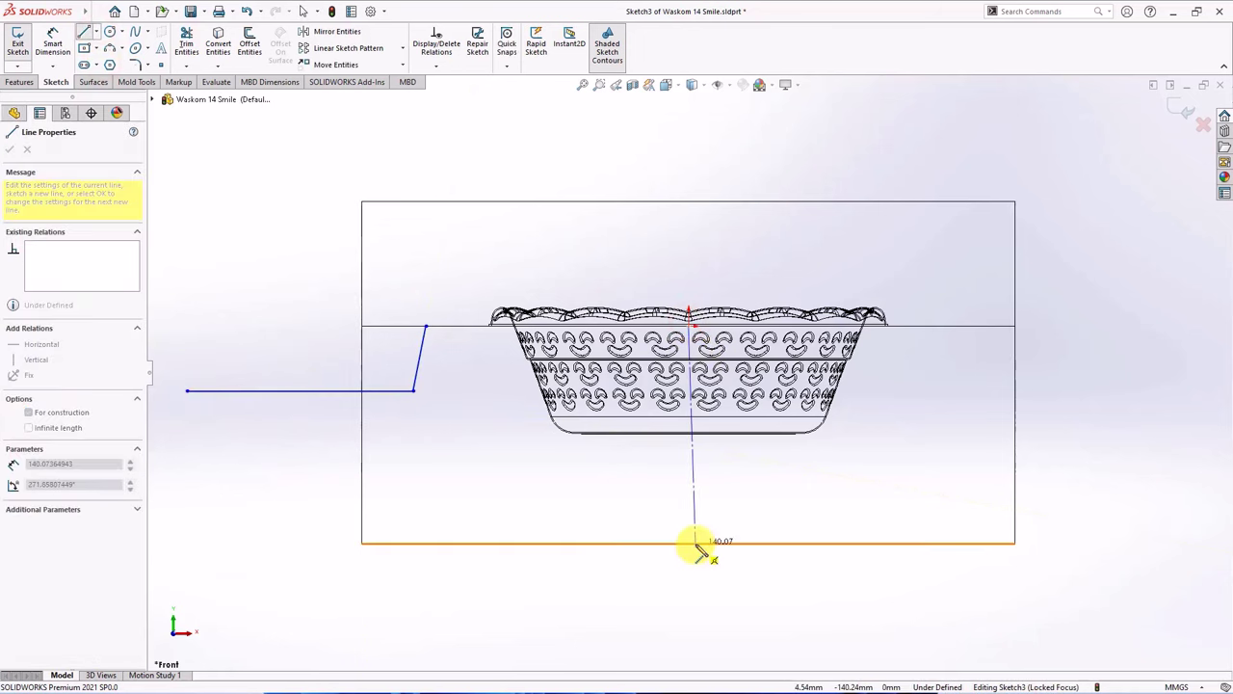
left_click(688, 544)
right_click(688, 545)
left_click(713, 549)
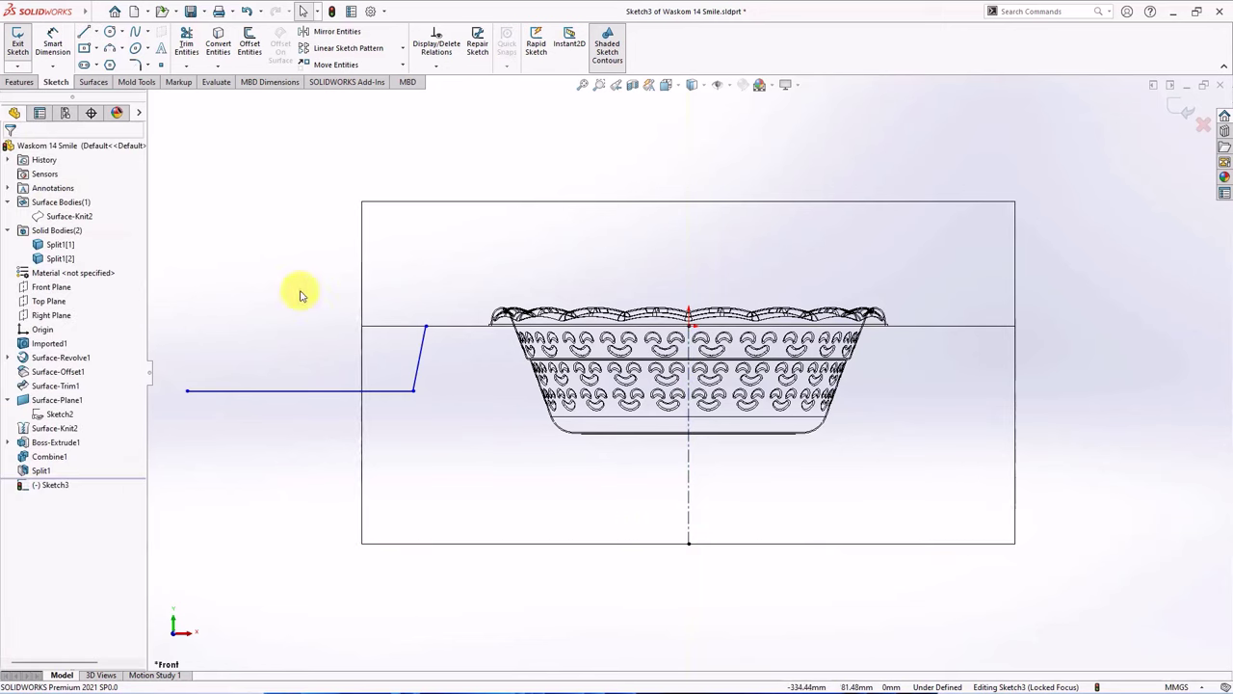
- Dimension the angle between the slanted line and the centerline as 10°
left_click(52, 43)
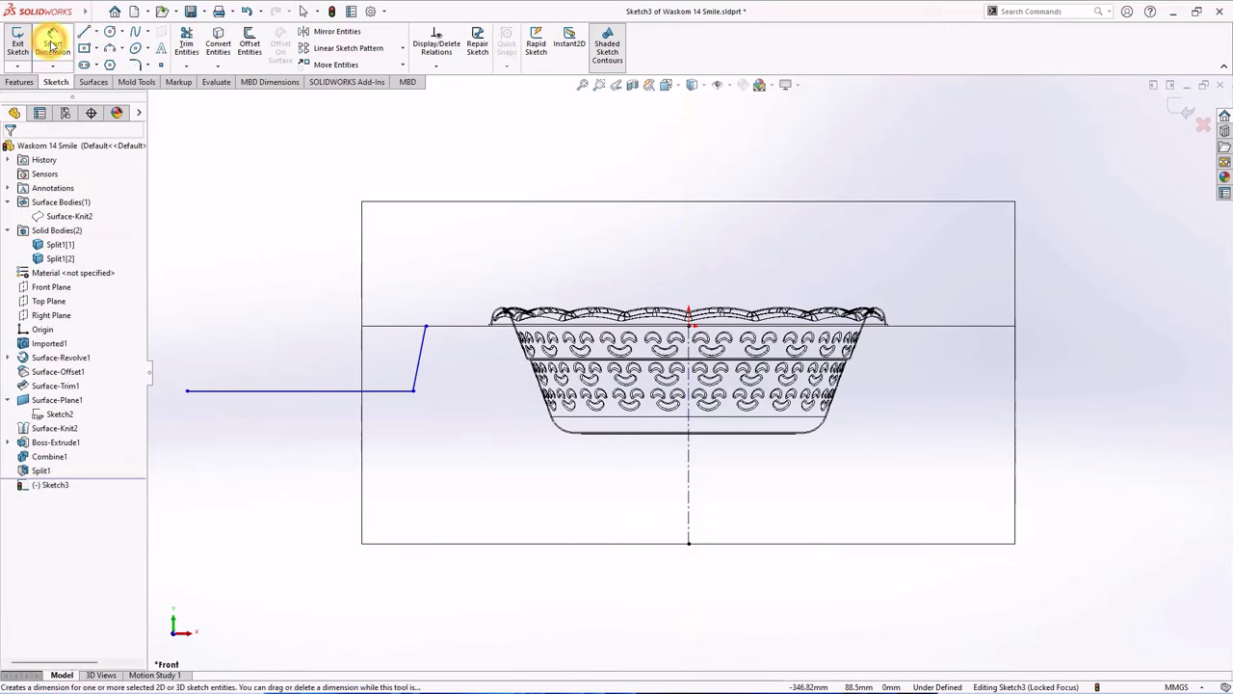
left_click(418, 388)
left_click(688, 477)
left_click(555, 482)
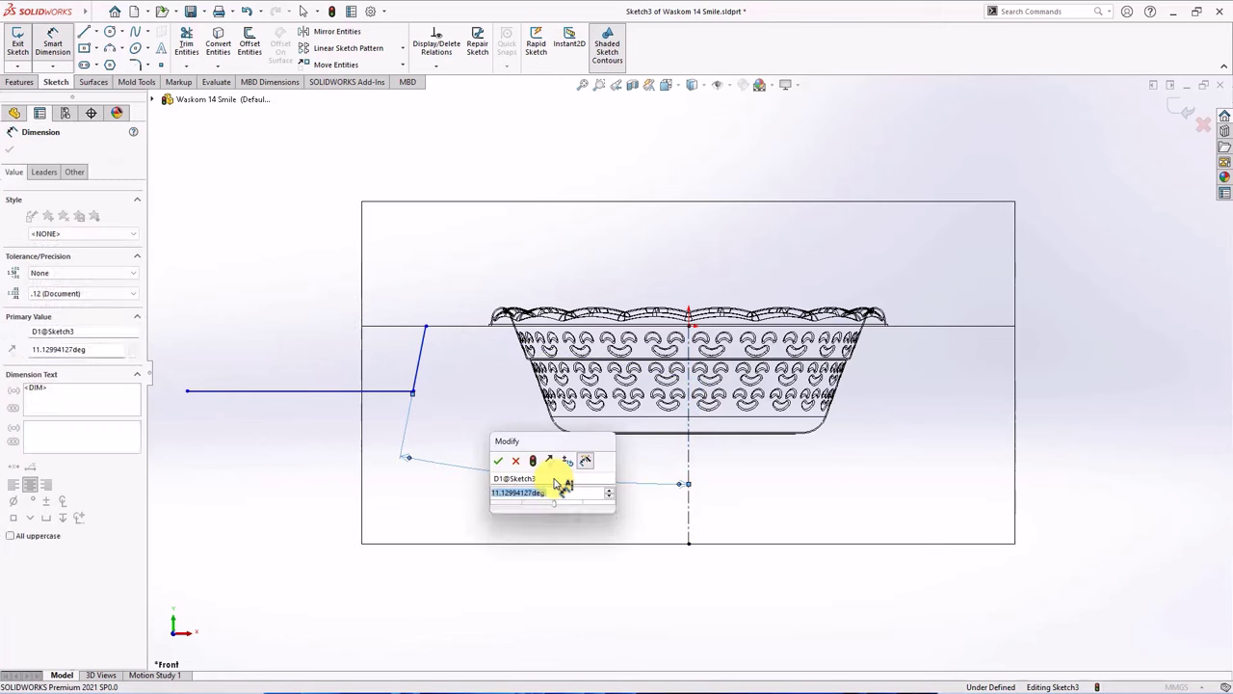
type("10")
left_click(498, 462)
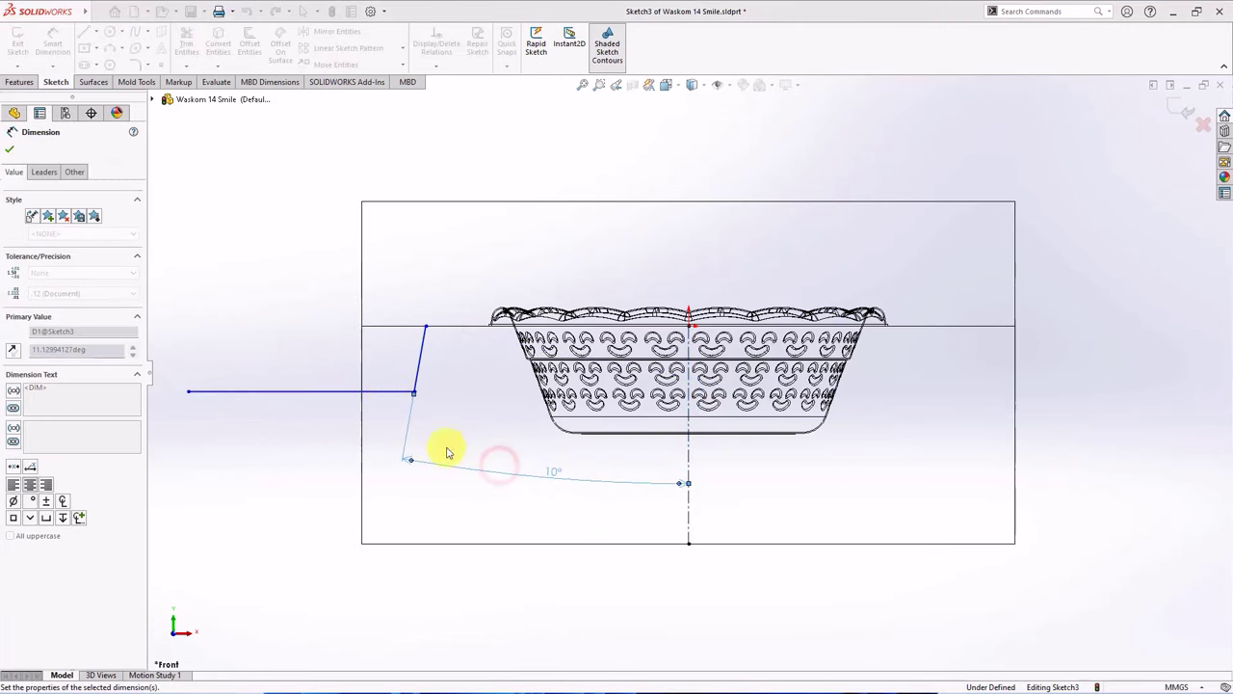
- Dimension the distance from the parting line to the horizontal sketch line as 40 mm
left_click(397, 391)
left_click(393, 326)
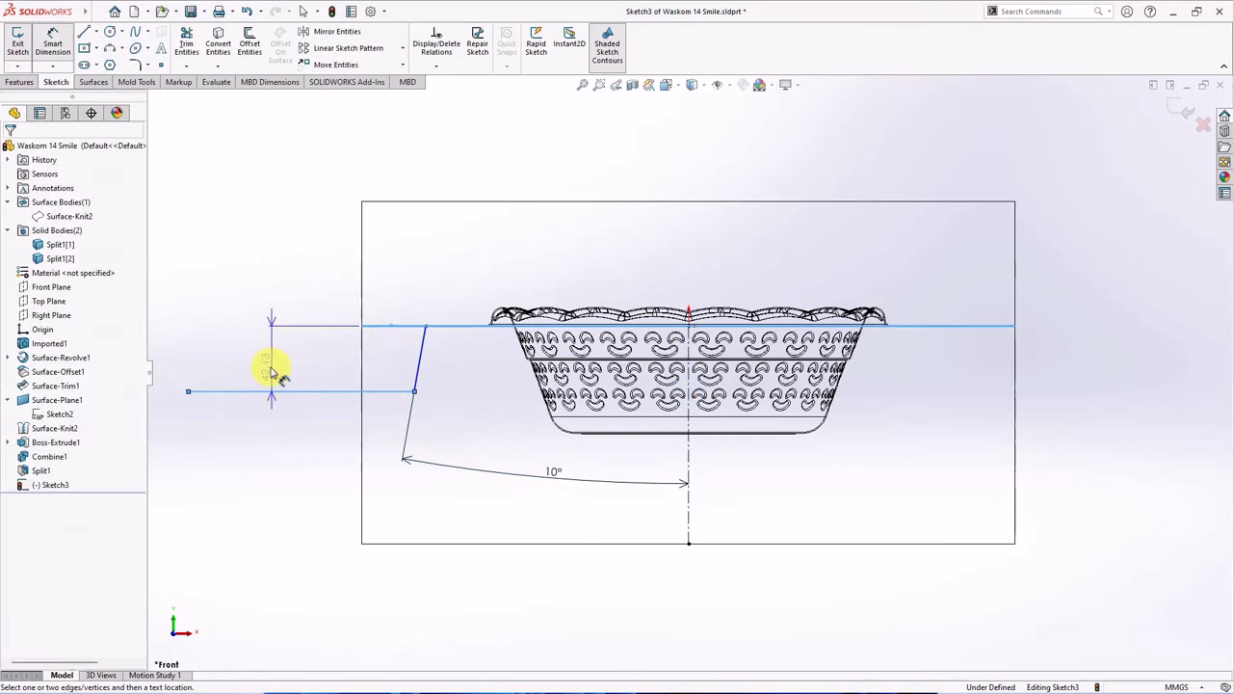
left_click(280, 364)
type("40")
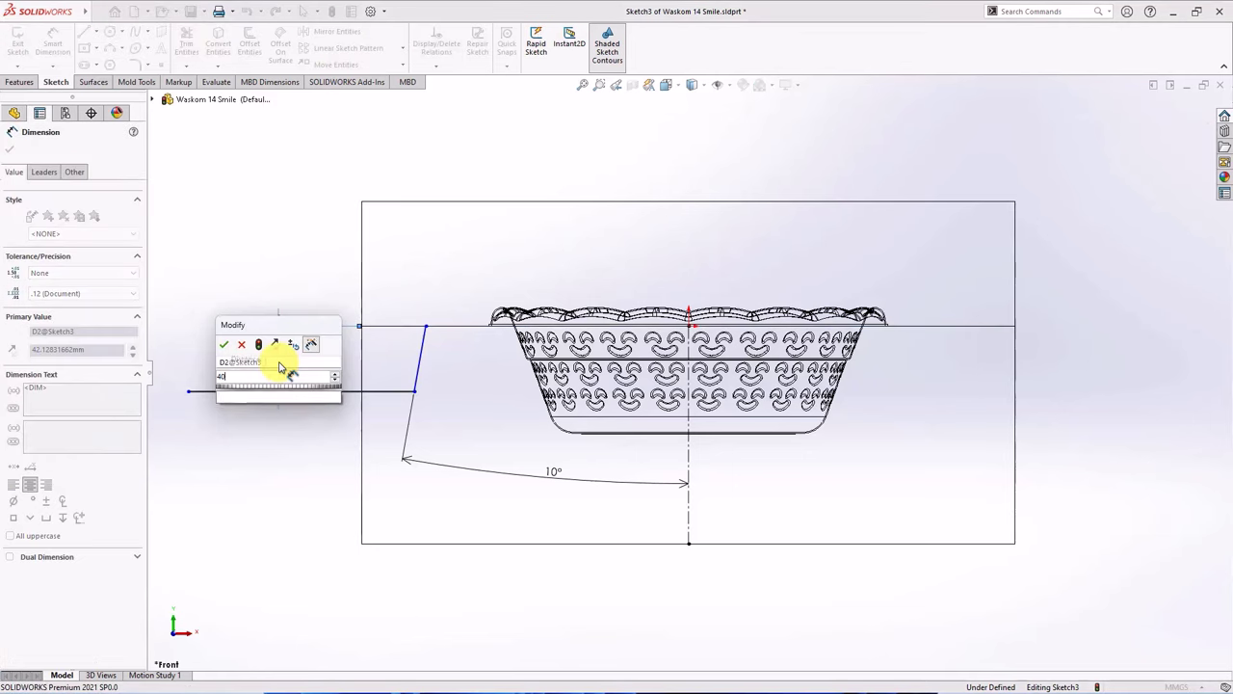
left_click(223, 345)
left_click(216, 278)
- Dimension the horizontal distance from the block's left edge to the corner of the two sketch lines as 45 mm
left_click(415, 390)
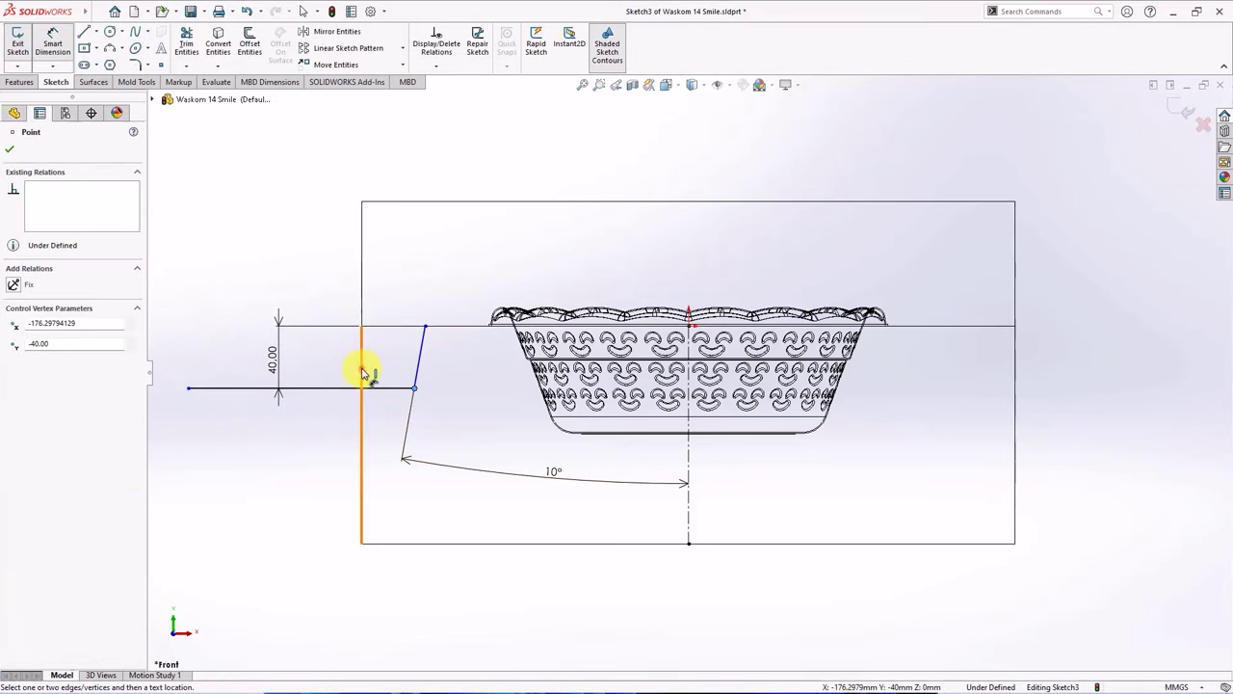
left_click(362, 367)
left_click(388, 365)
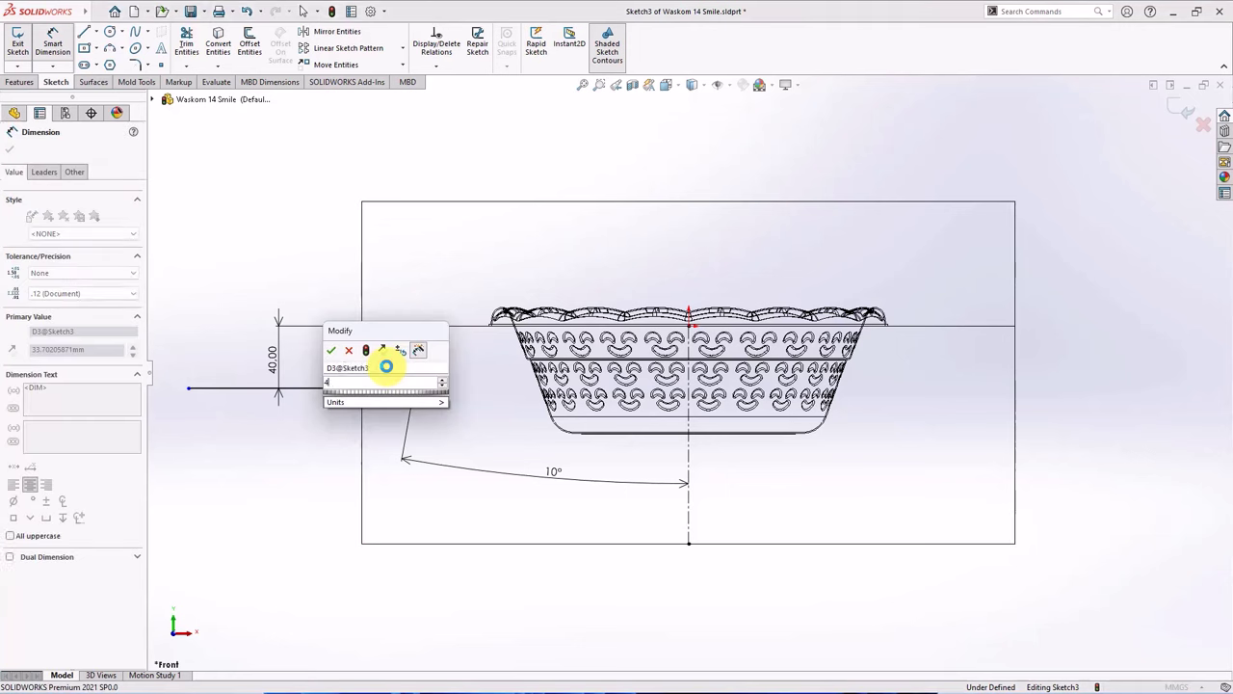
type("45")
left_click(332, 352)
left_click(302, 258)
scroll(303, 258, "up", 3)
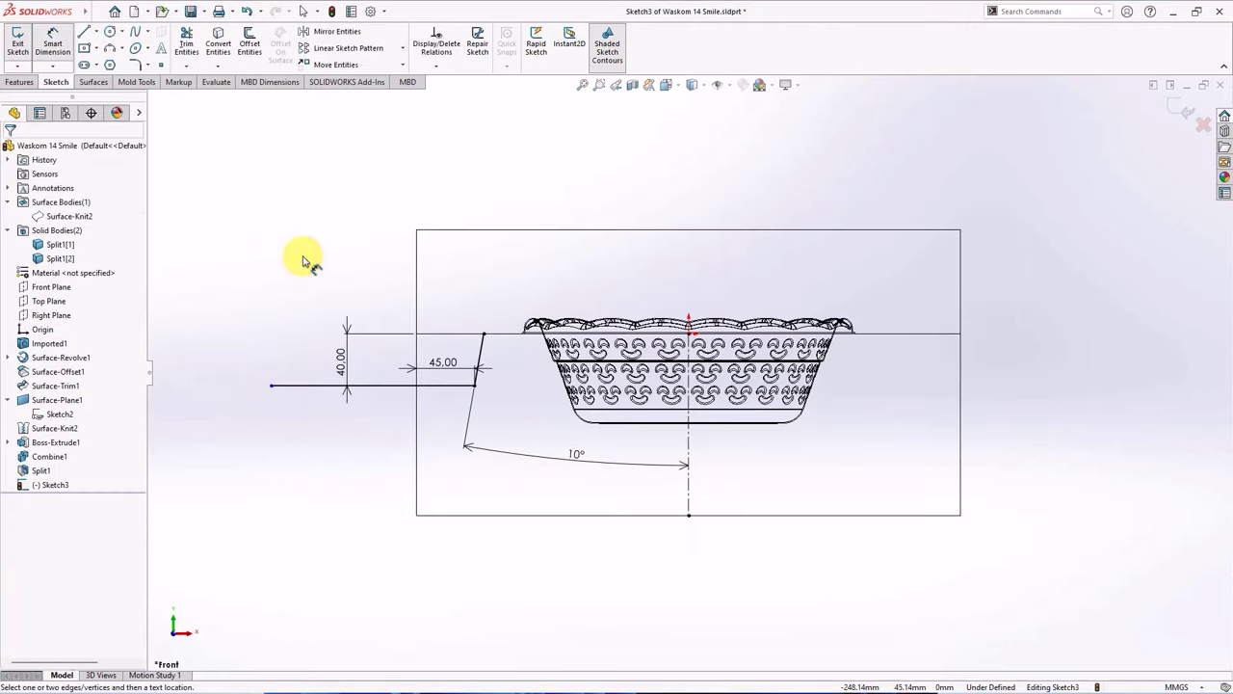
- Revolve the sketched profile into a surface about the centerline and restore the shaded display with edges
middle_click_drag(356, 282, 299, 363)
left_click(93, 82)
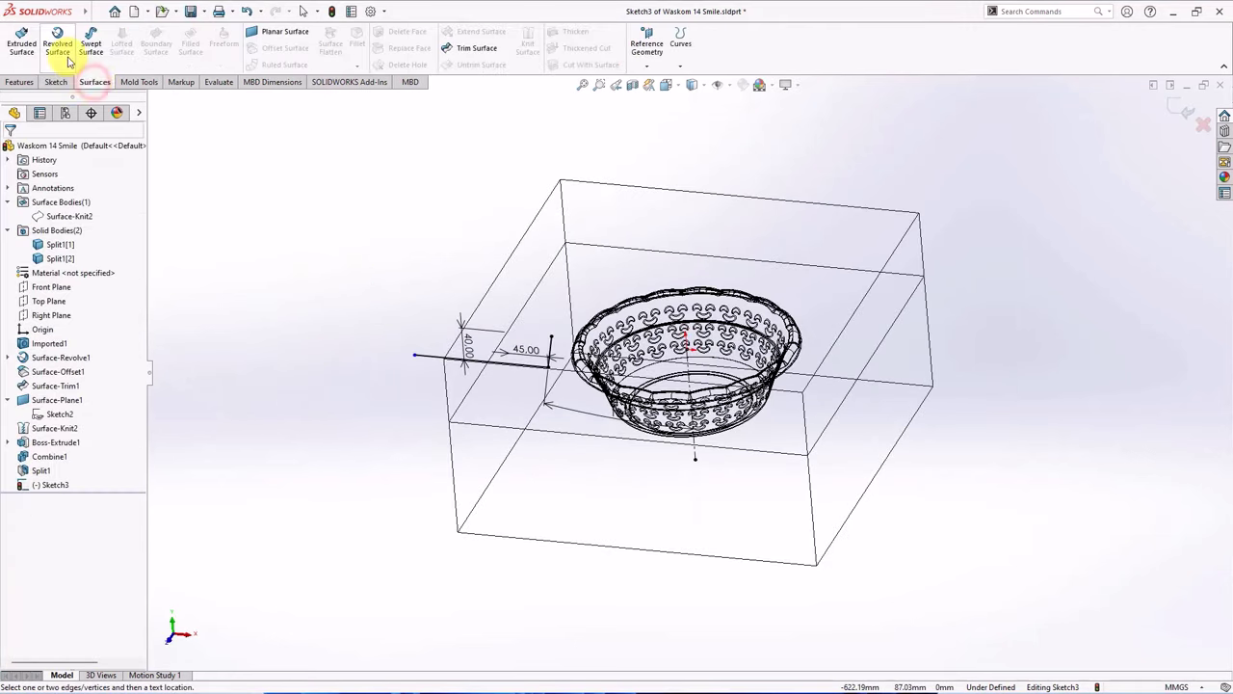
left_click(57, 47)
left_click(10, 150)
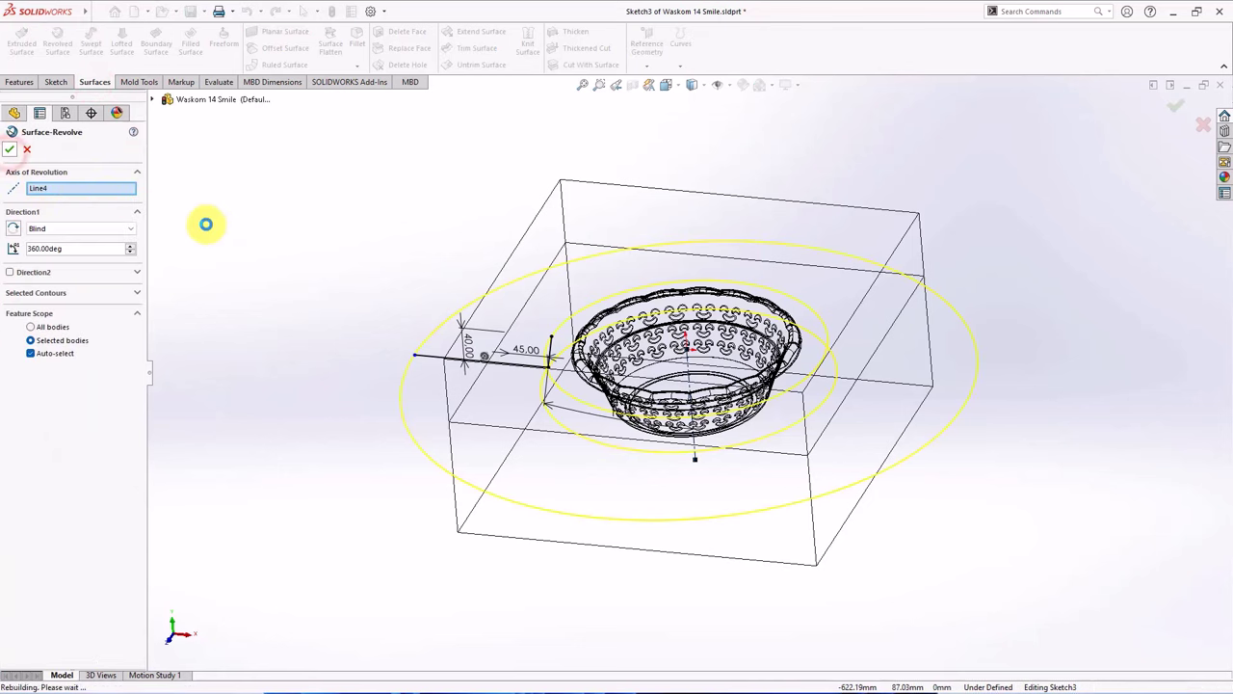
left_click(691, 85)
left_click(694, 104)
middle_click_drag(390, 308, 386, 240)
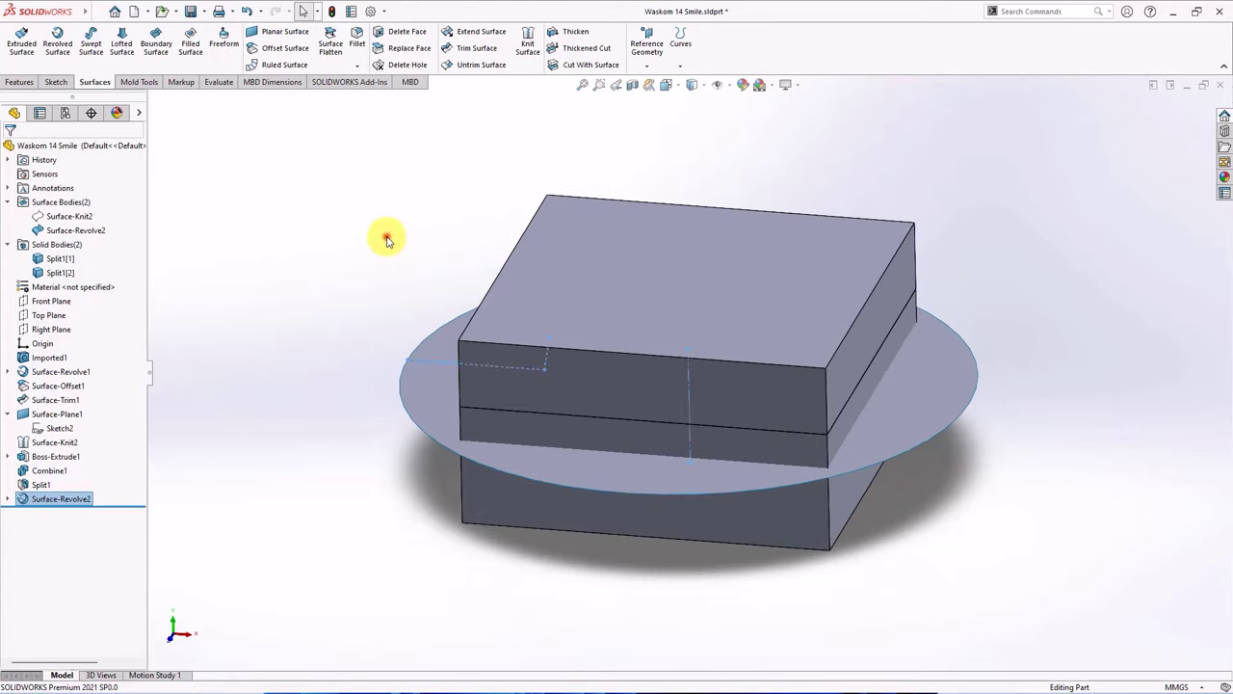
- Split the lower block body with the revolved surface, keeping both resulting bodies
left_click(19, 81)
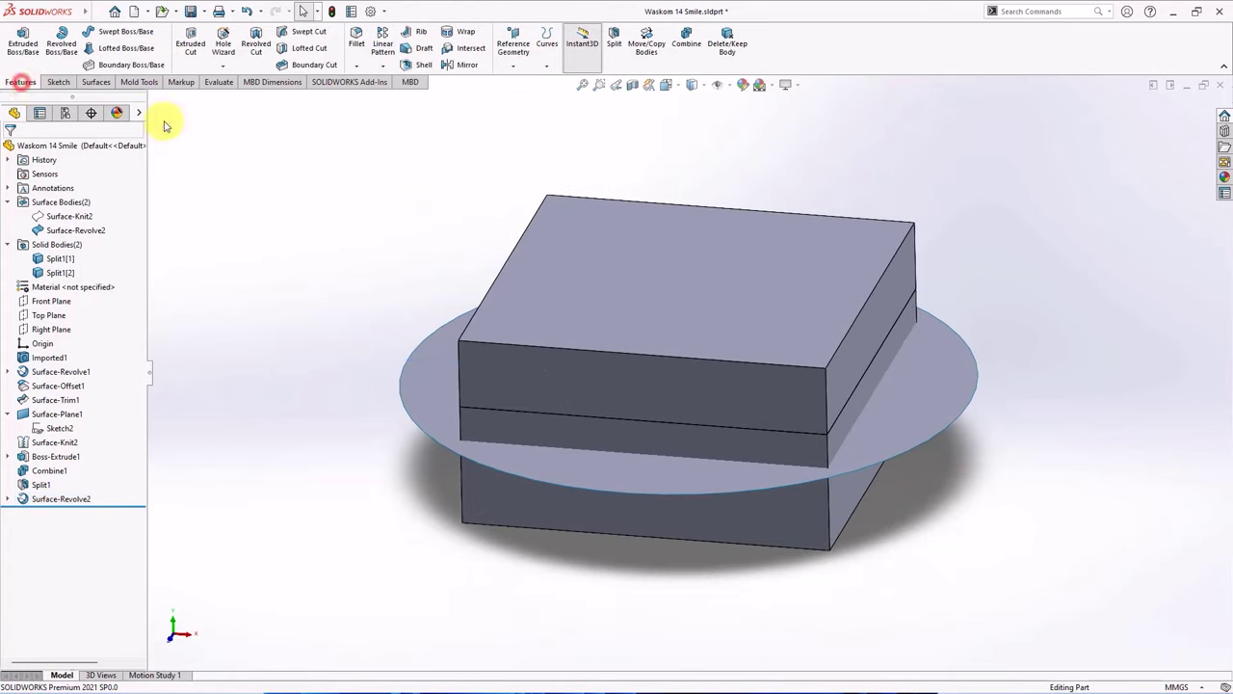
left_click(614, 43)
left_click(422, 361)
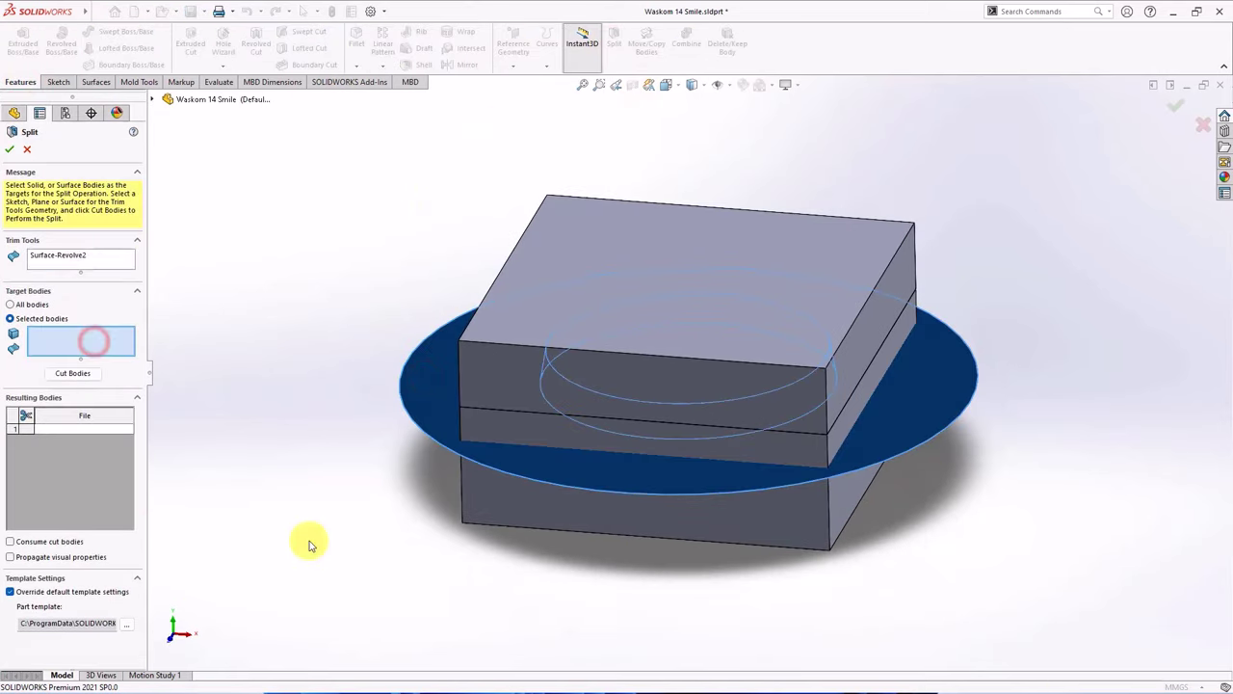
left_click(523, 506)
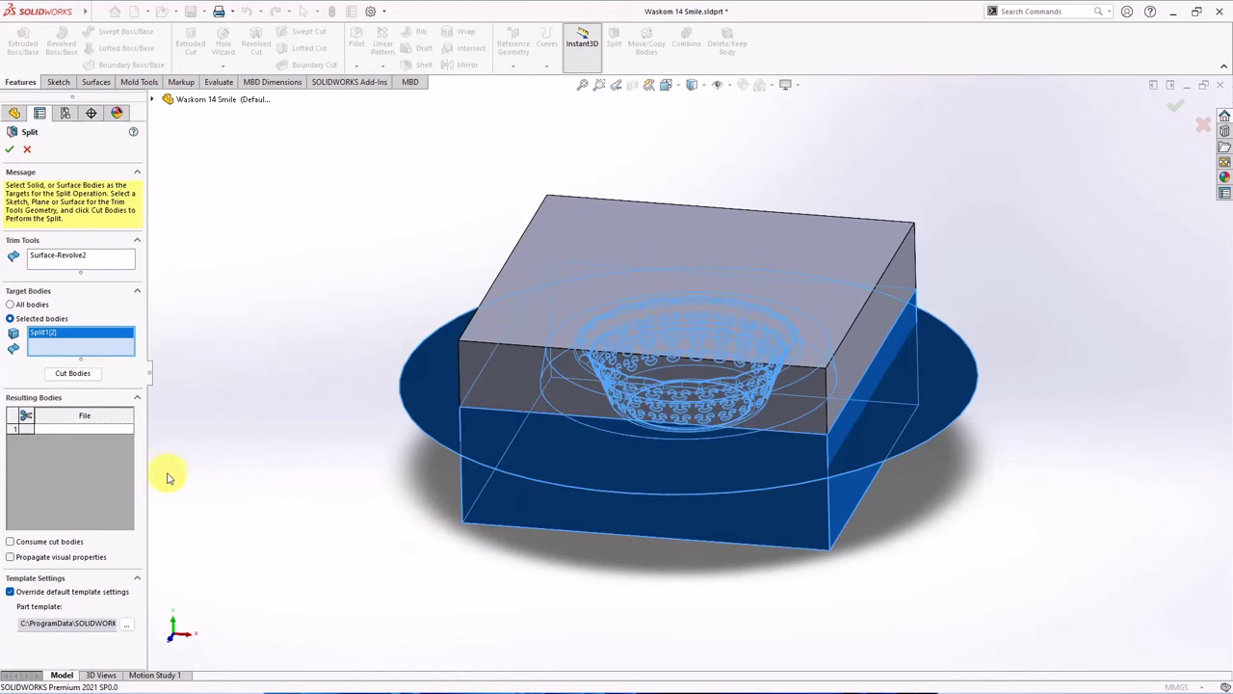
left_click(68, 373)
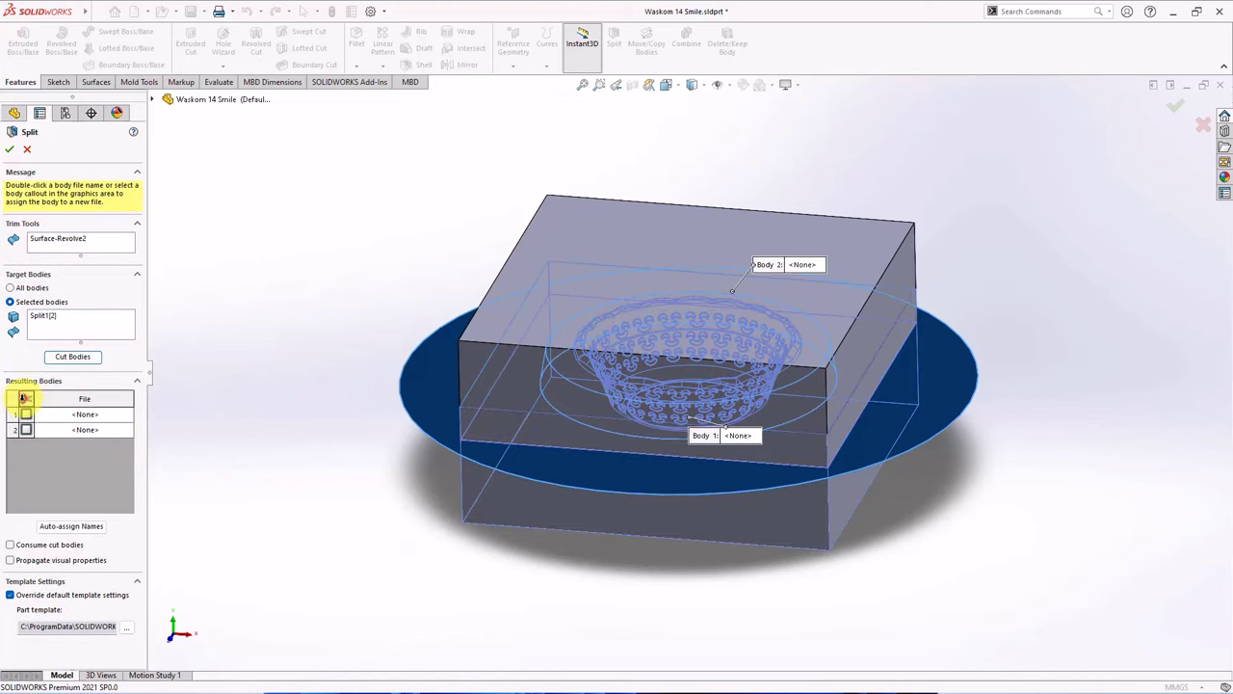
left_click(13, 151)
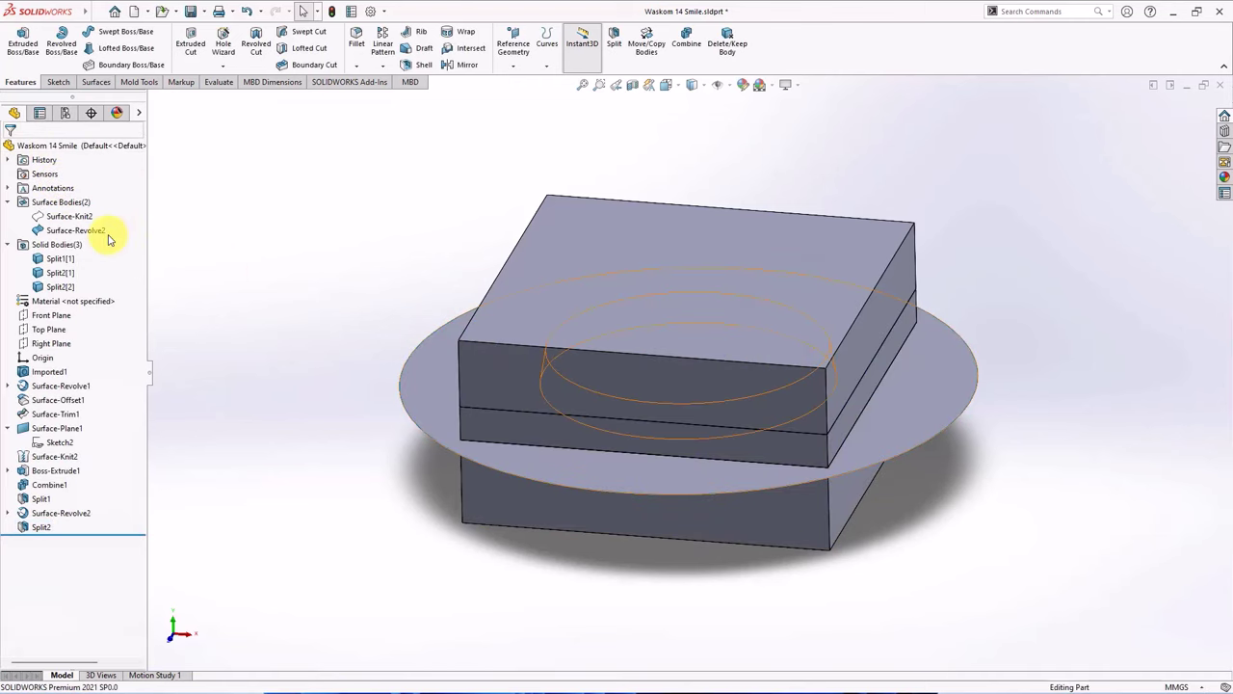
- Hide the revolved surface body so that only the solid mold blocks are displayed
left_click(104, 230)
left_click(105, 222)
left_click(293, 294)
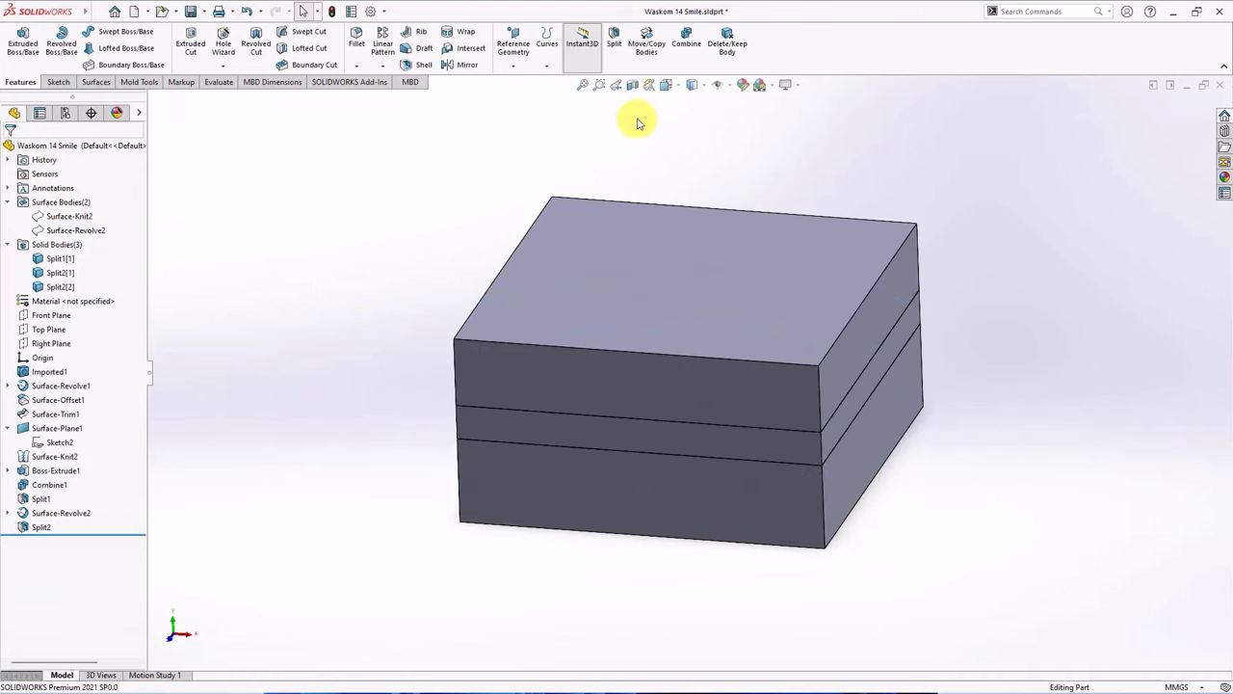
- Section the model along the Front Plane and examine the interlock profile around the basket cavity
left_click(631, 87)
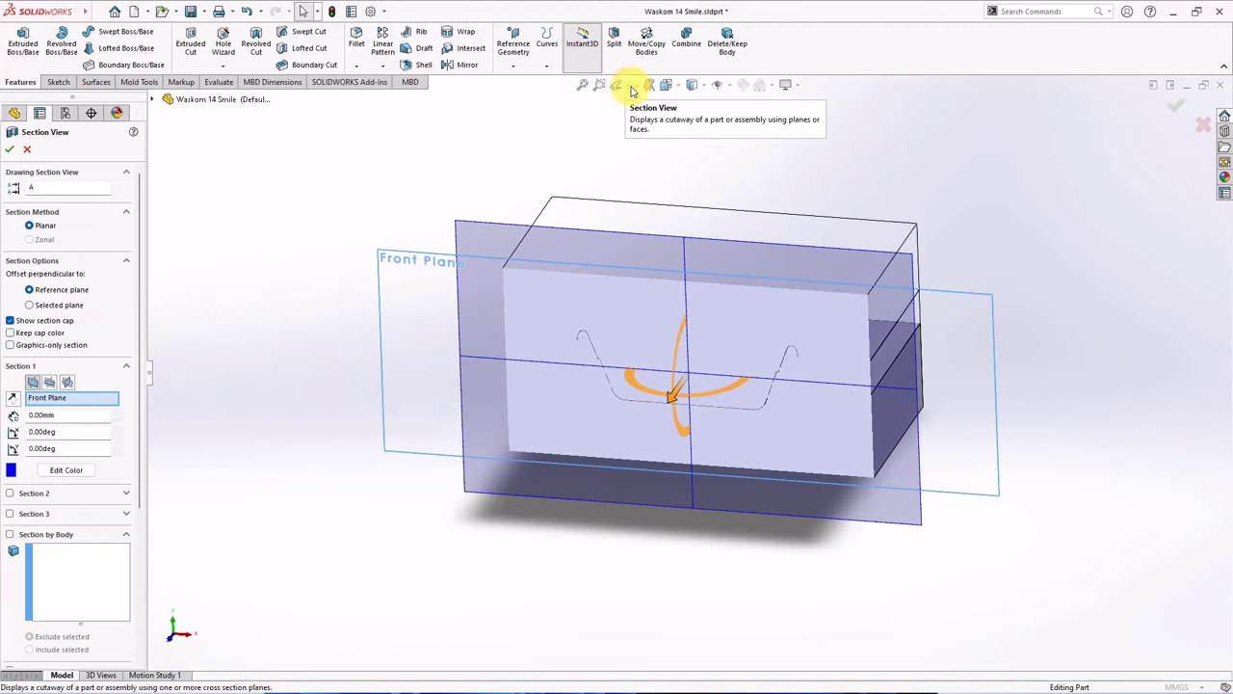
left_click(10, 149)
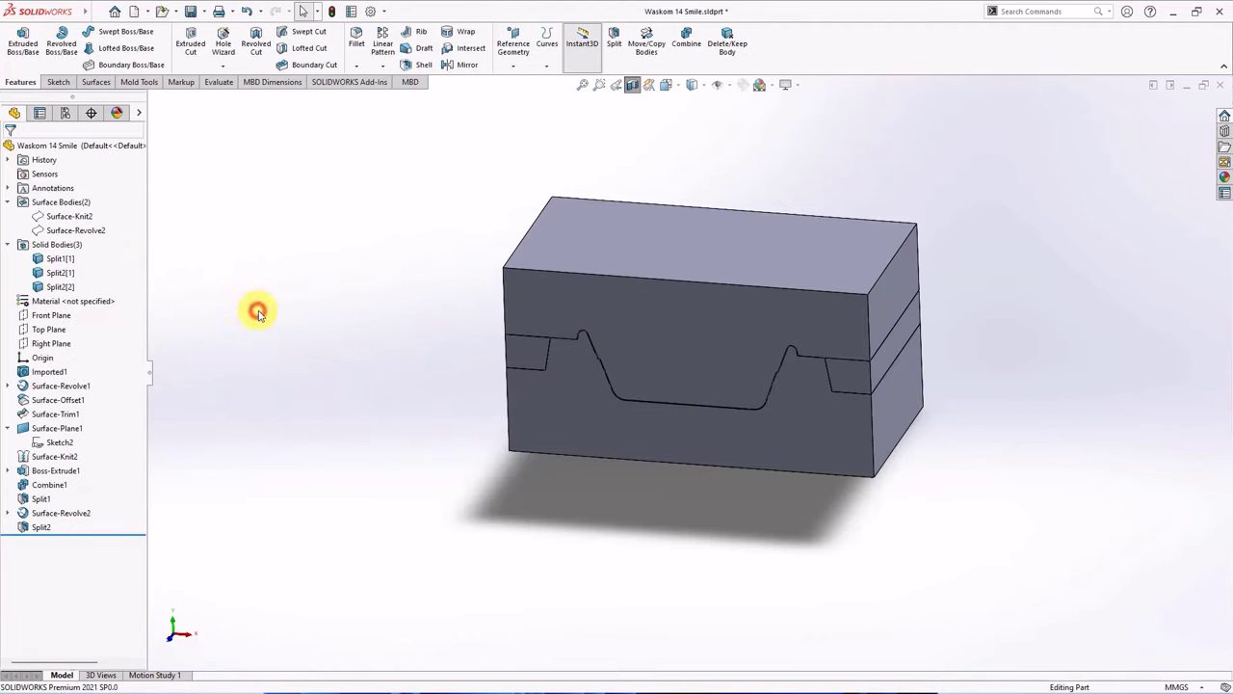
middle_click_drag(258, 314, 330, 350)
scroll(416, 378, "down", 1)
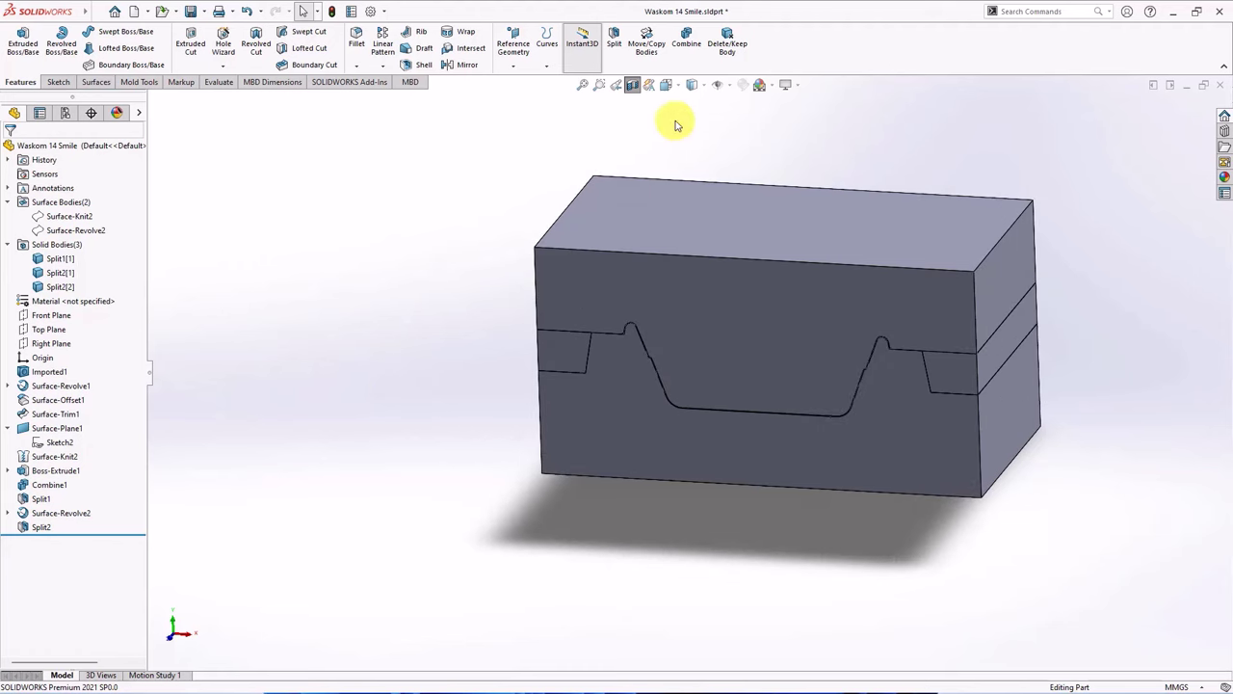
- Combine the upper block with the split-off outer ring beneath it into one body using the Add operation
left_click(685, 43)
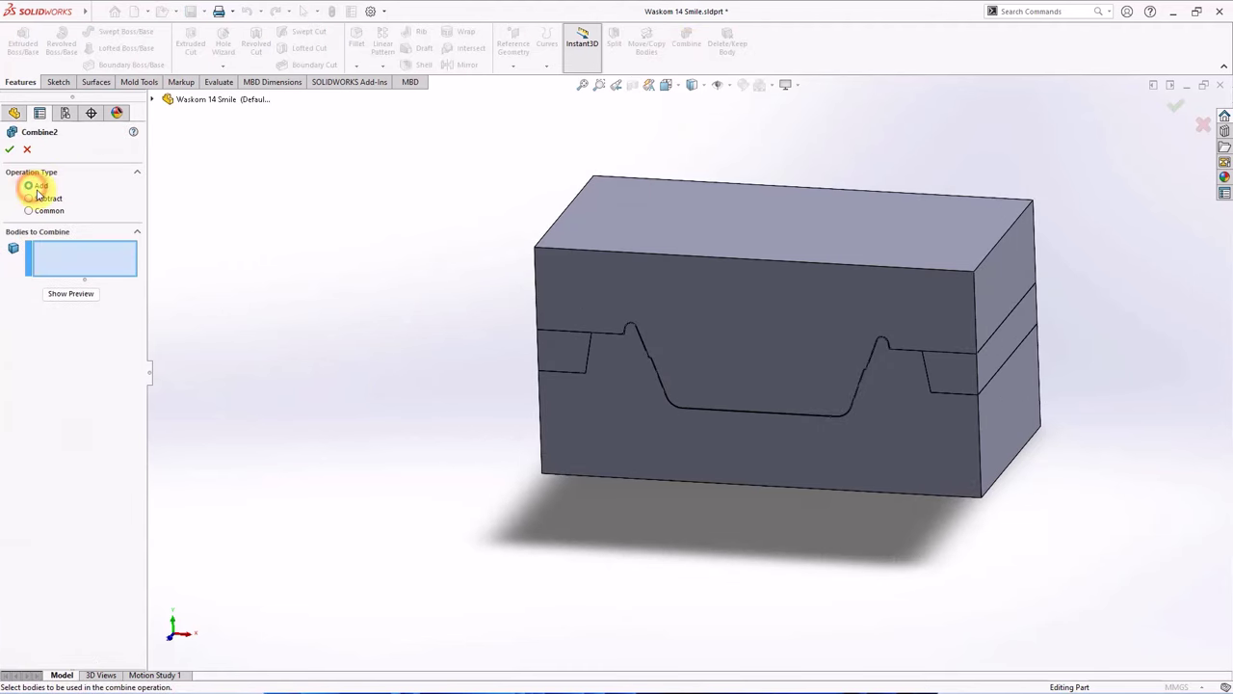
left_click(1007, 282)
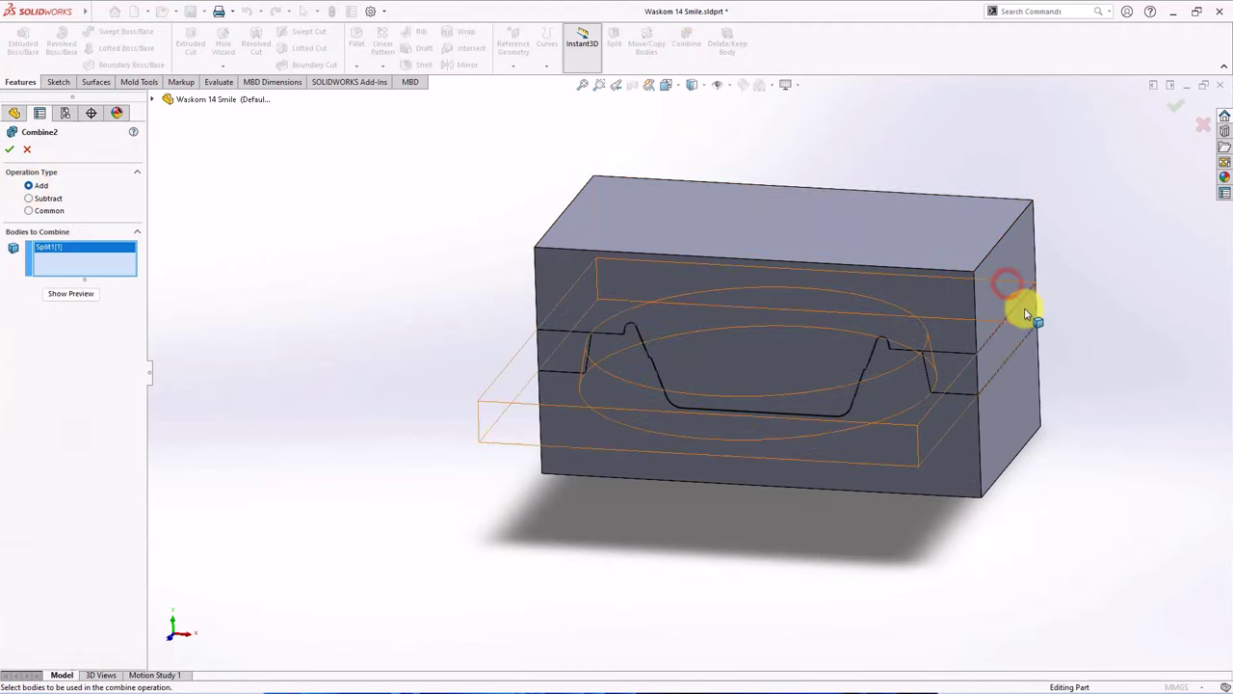
left_click(1026, 313)
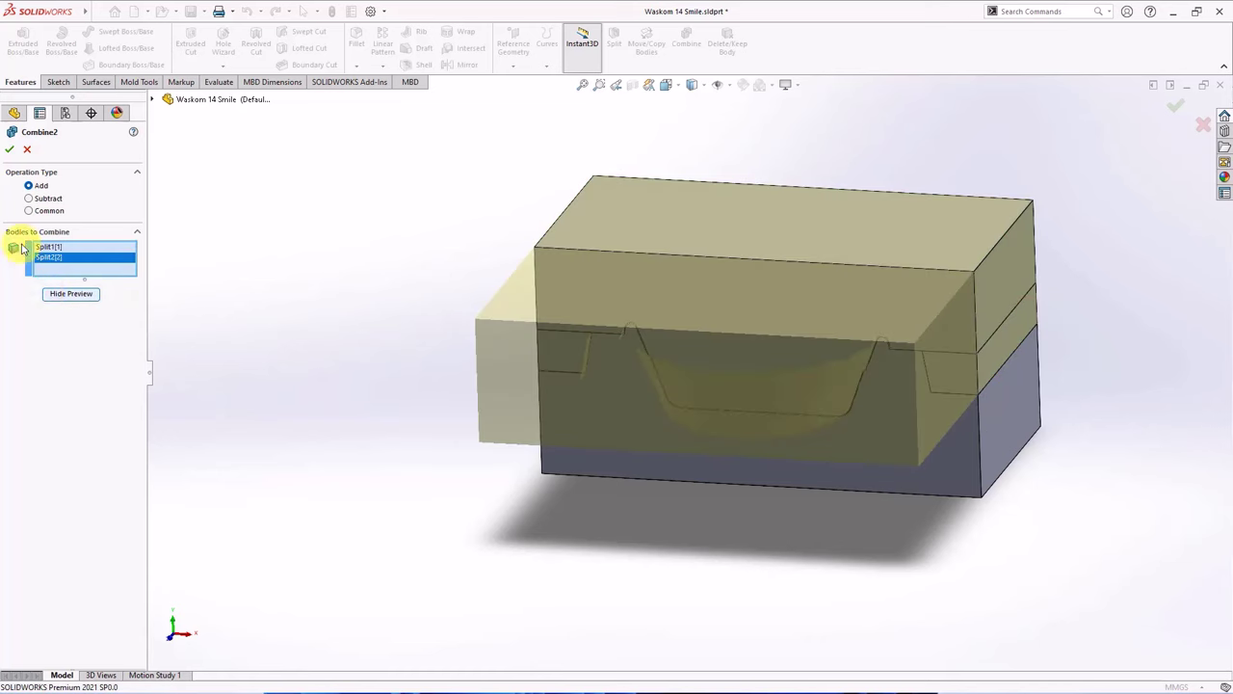
left_click(7, 150)
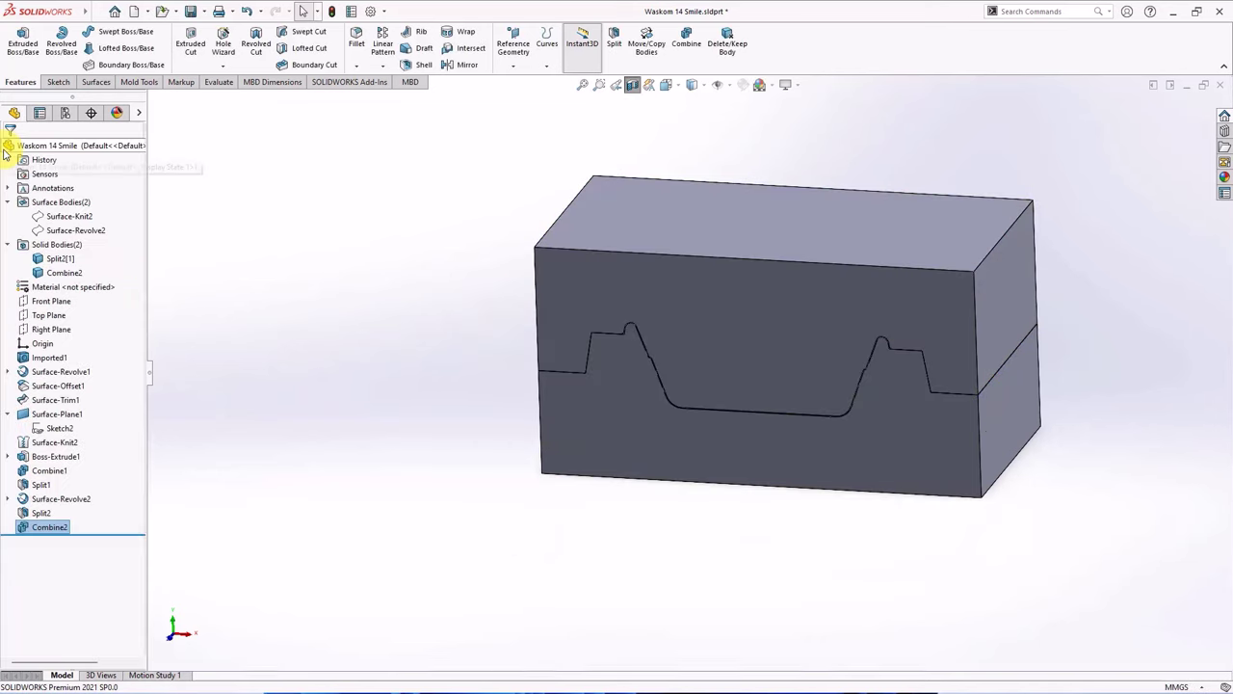
middle_click_drag(355, 371, 408, 364)
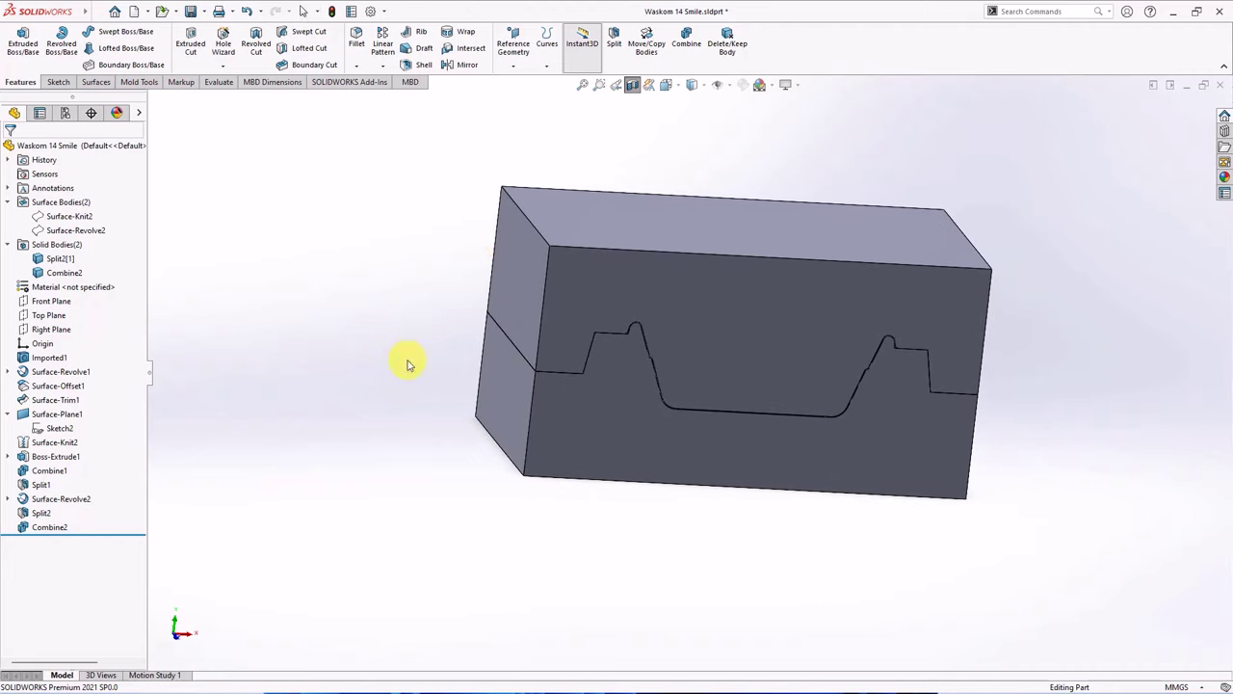
- Turn off the section view and hide the combined upper block to expose the lower mold half
left_click(632, 85)
left_click(537, 267)
left_click(608, 226)
left_click(375, 226)
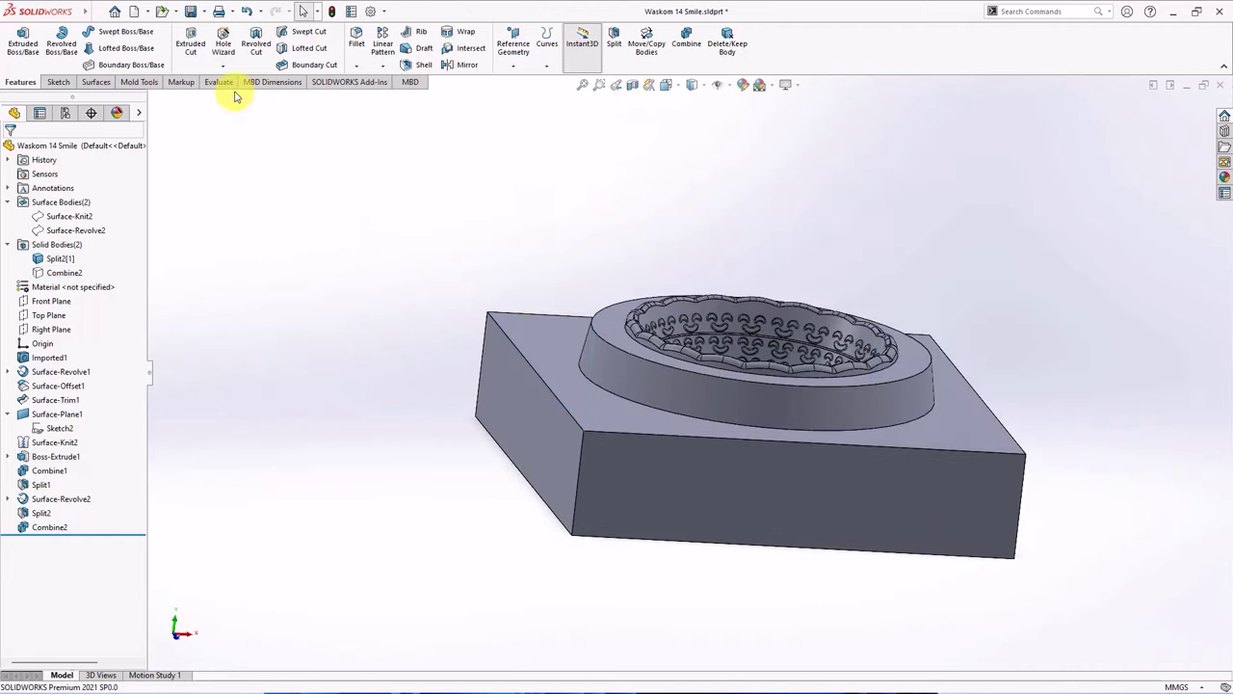
- Offset the flat parting face around the lower block's raised ring by 0.5 mm with Move Face, using the flipped direction
left_click(138, 82)
left_click(276, 64)
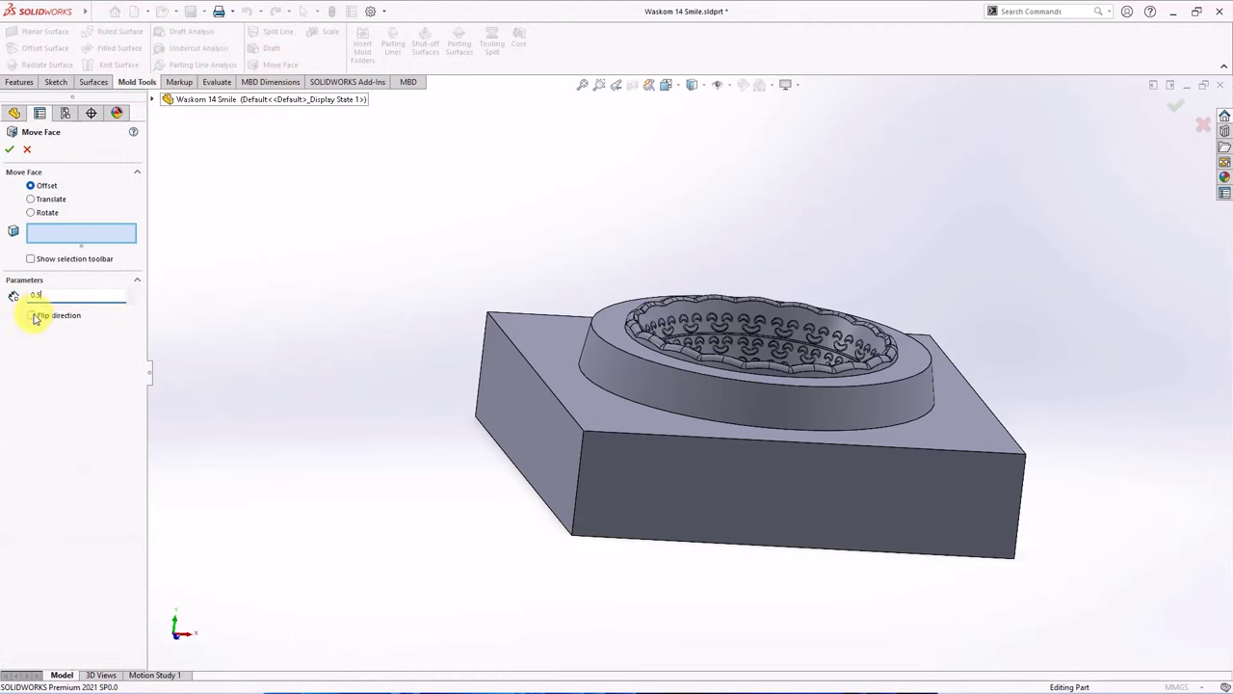
left_click(536, 342)
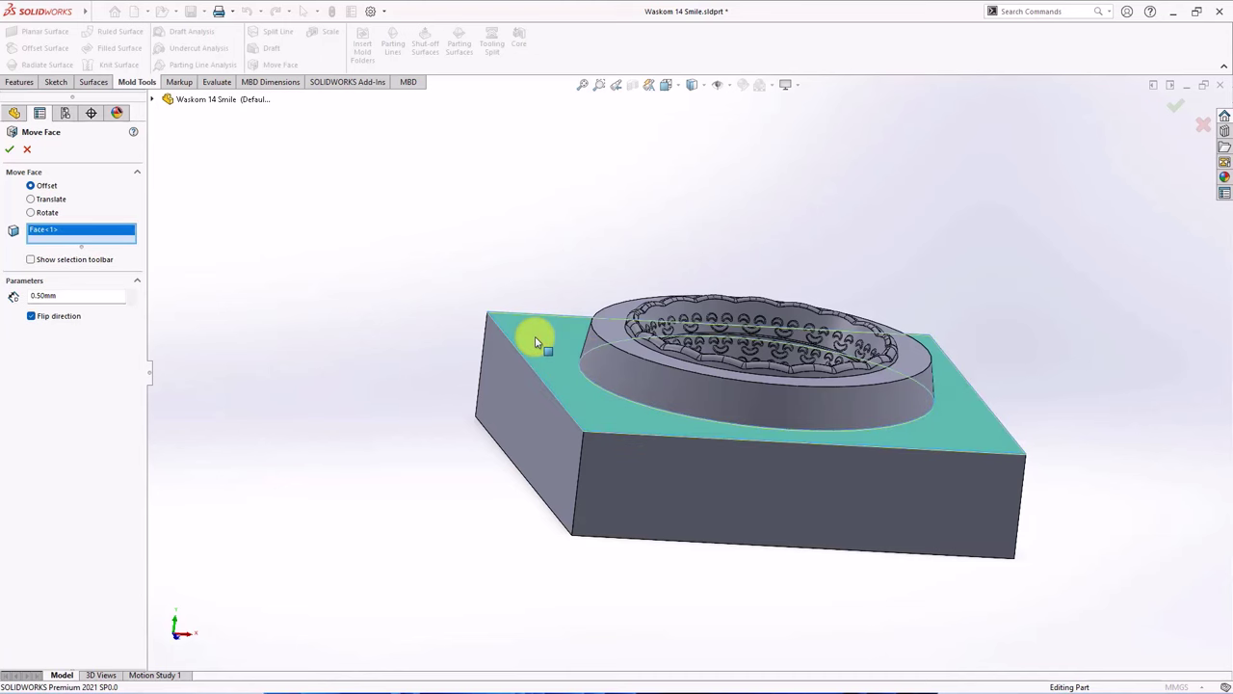
left_click(8, 151)
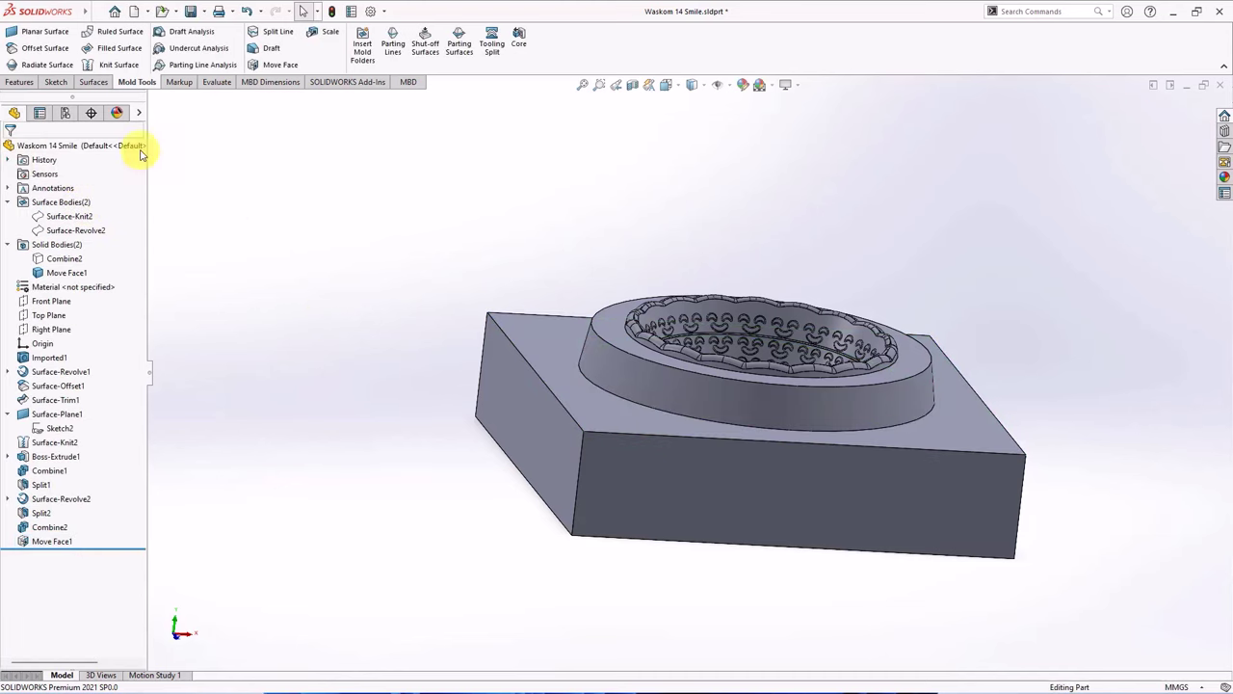
- Fillet the outer top edge of the lower block's raised interlock ring with a 2 mm radius
left_click(18, 82)
left_click(357, 44)
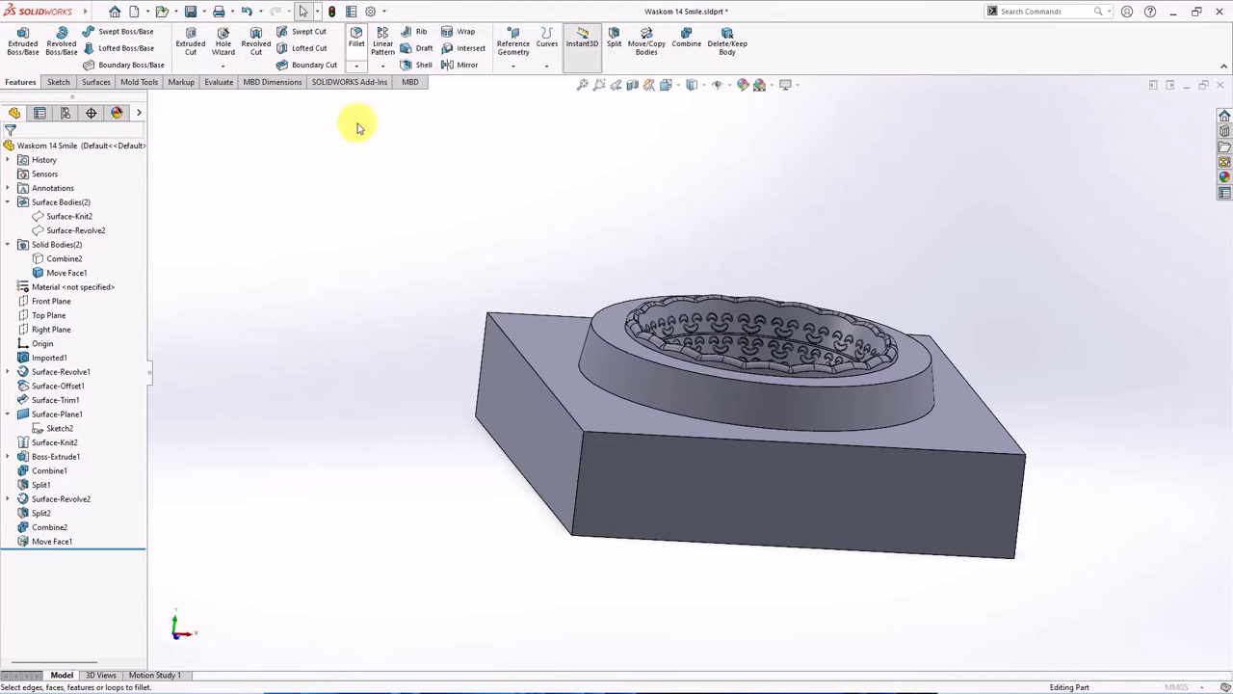
type("2")
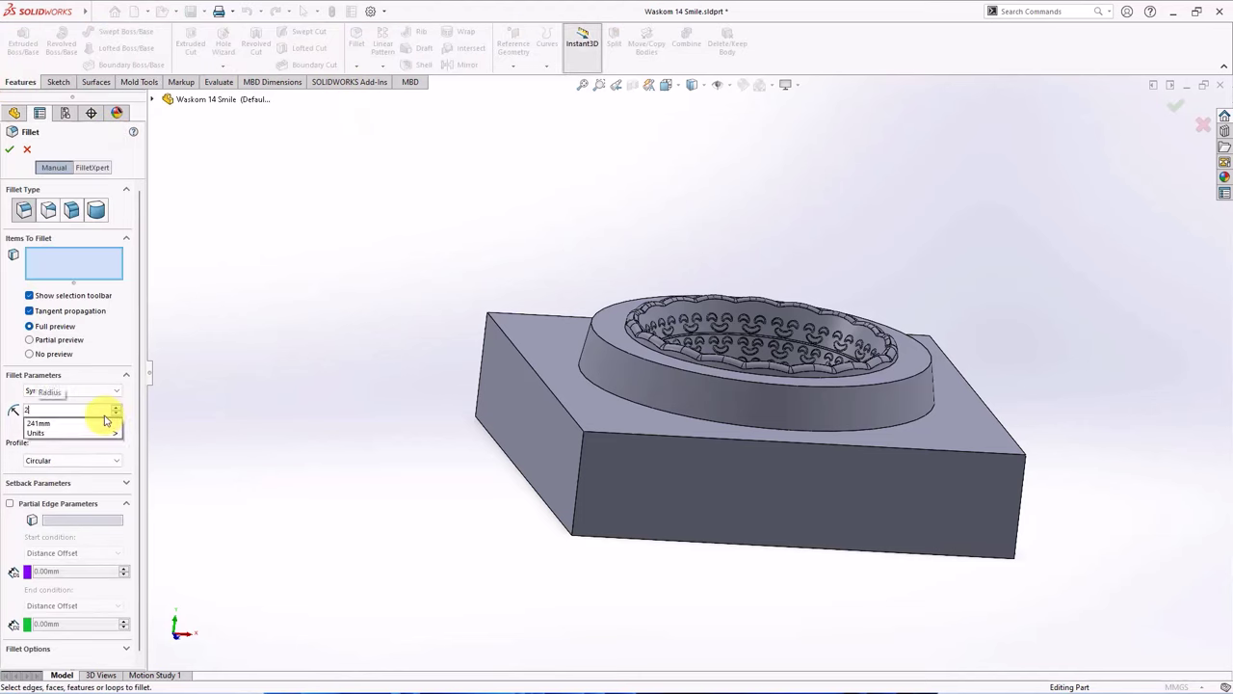
key("Return")
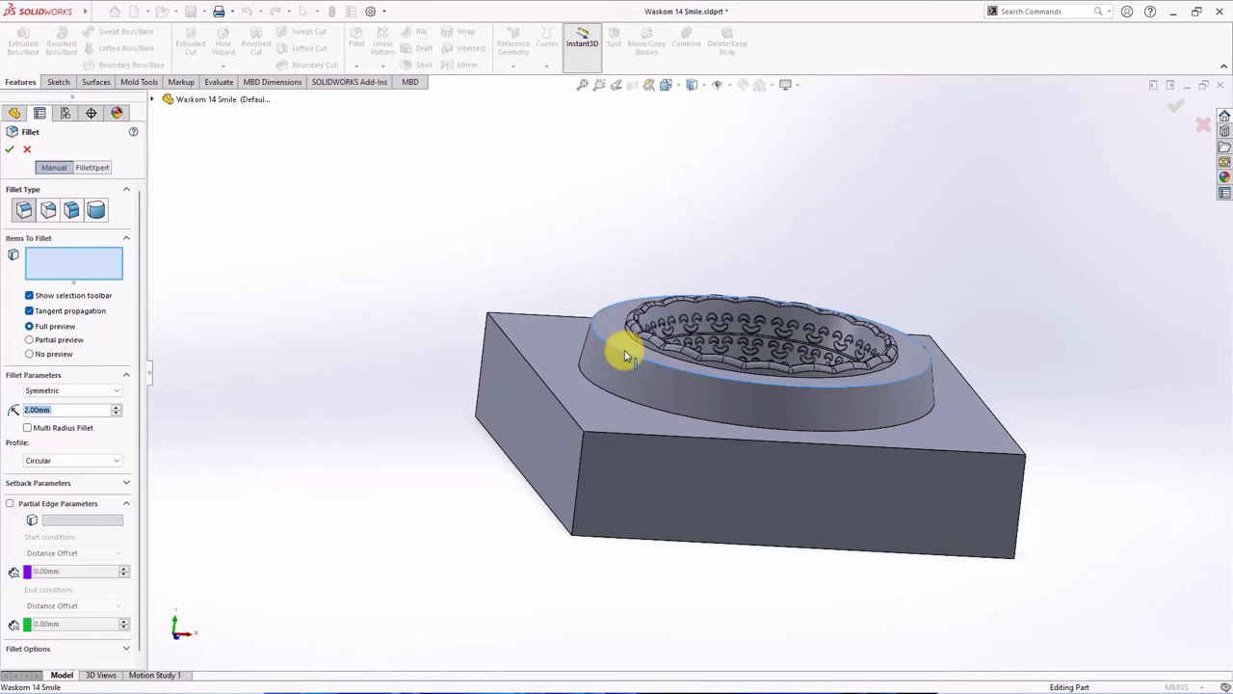
left_click(624, 352)
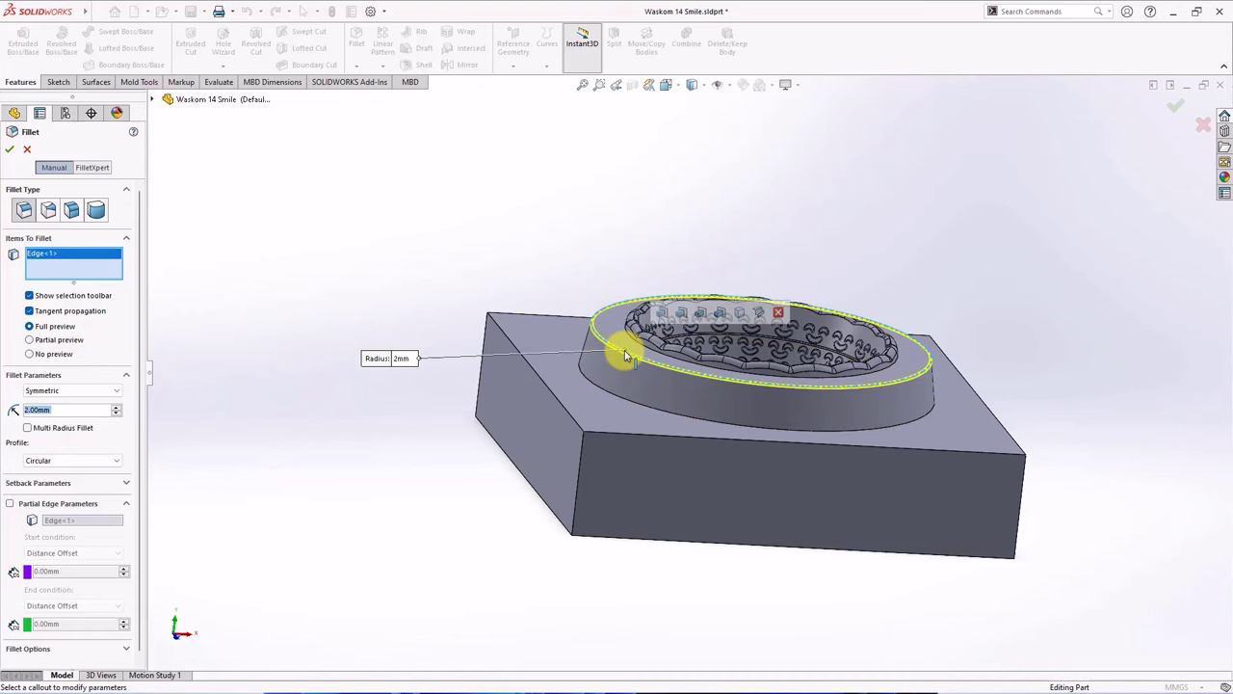
left_click(10, 151)
- Show the combined upper block and hide the filleted lower block to expose the upper half's underside
middle_click_drag(317, 256, 395, 311)
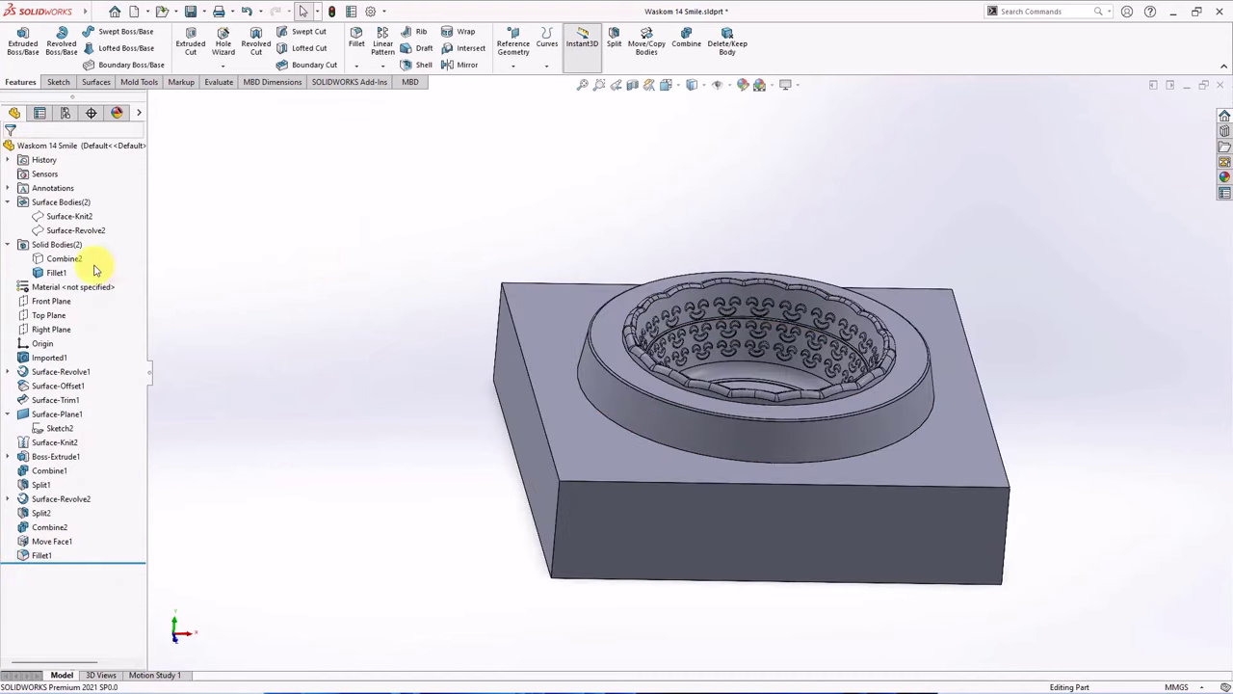
left_click(63, 259)
left_click(54, 243)
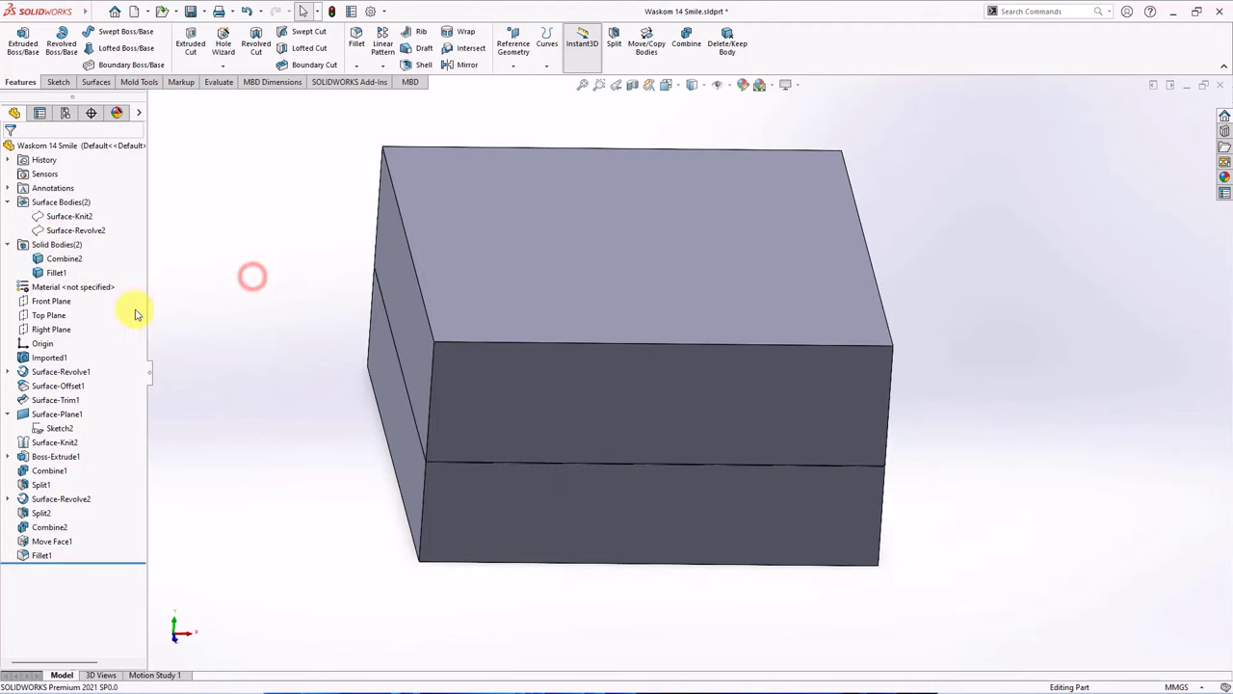
left_click(46, 273)
middle_click_drag(247, 325, 344, 215)
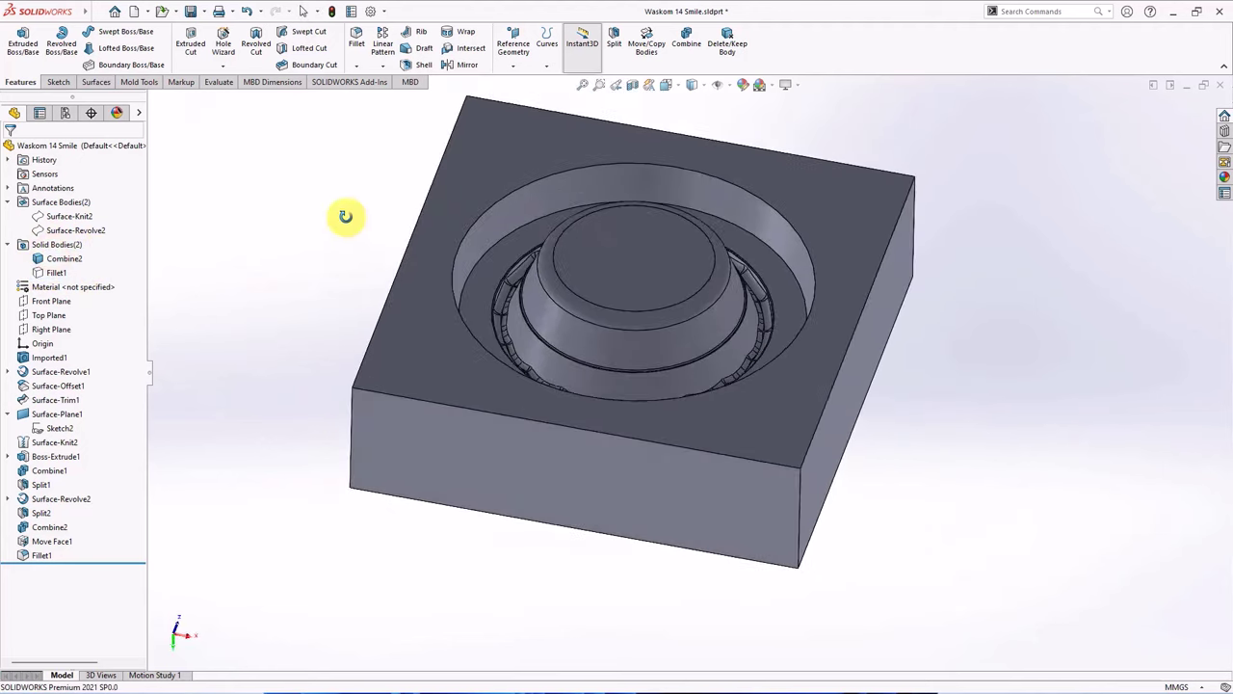
- Fillet the outer rim edge of the circular interlock recess in the upper block with a 2 mm radius
left_click(356, 64)
left_click(463, 237)
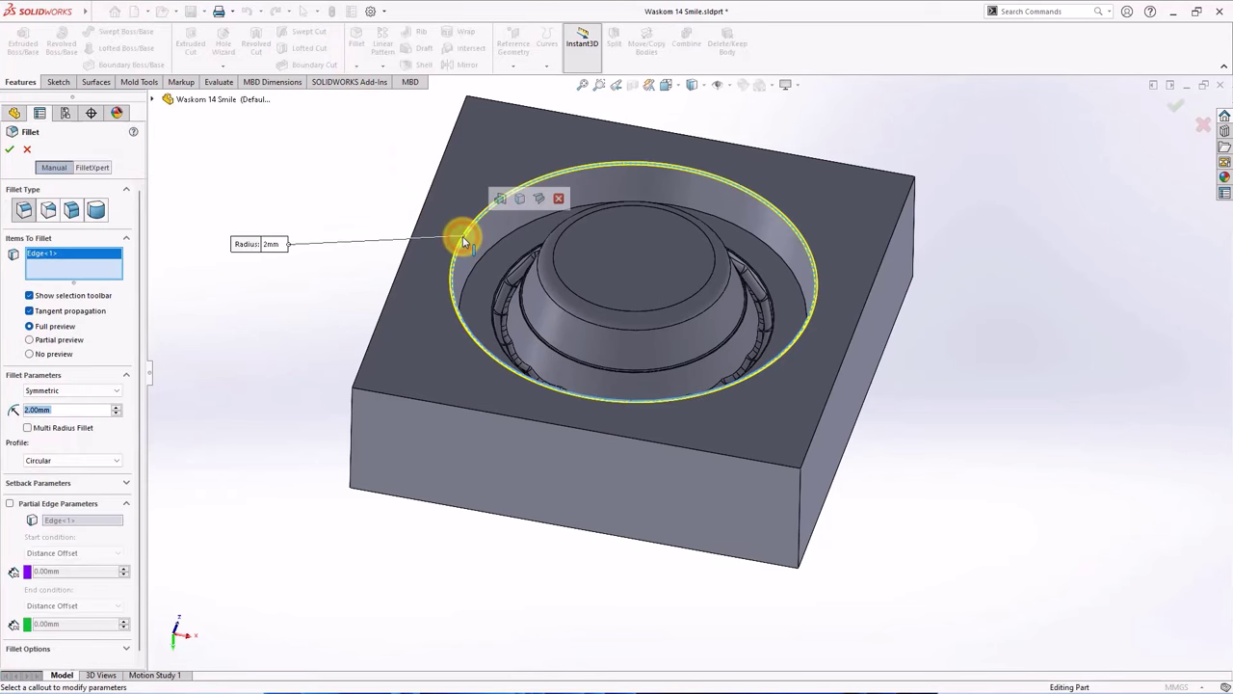
left_click(10, 150)
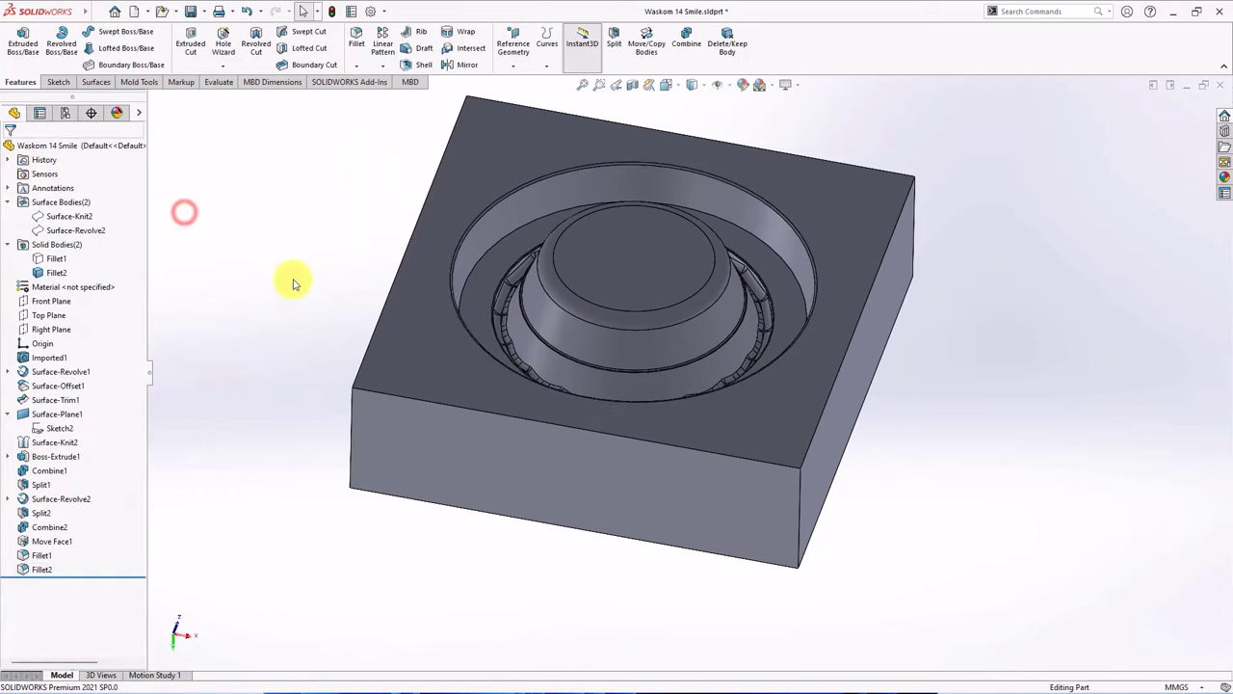
- Show the hidden lower mold block again so that both mold halves are displayed together
middle_click_drag(276, 278, 275, 261)
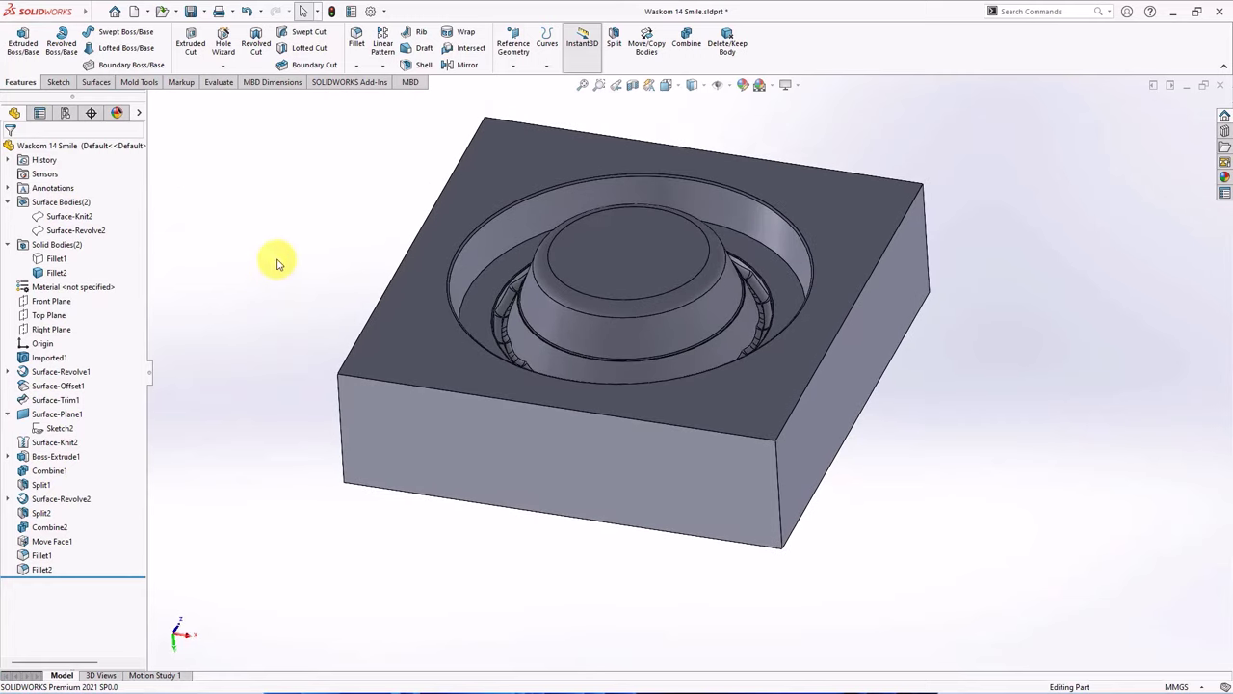
left_click(55, 257)
left_click(55, 245)
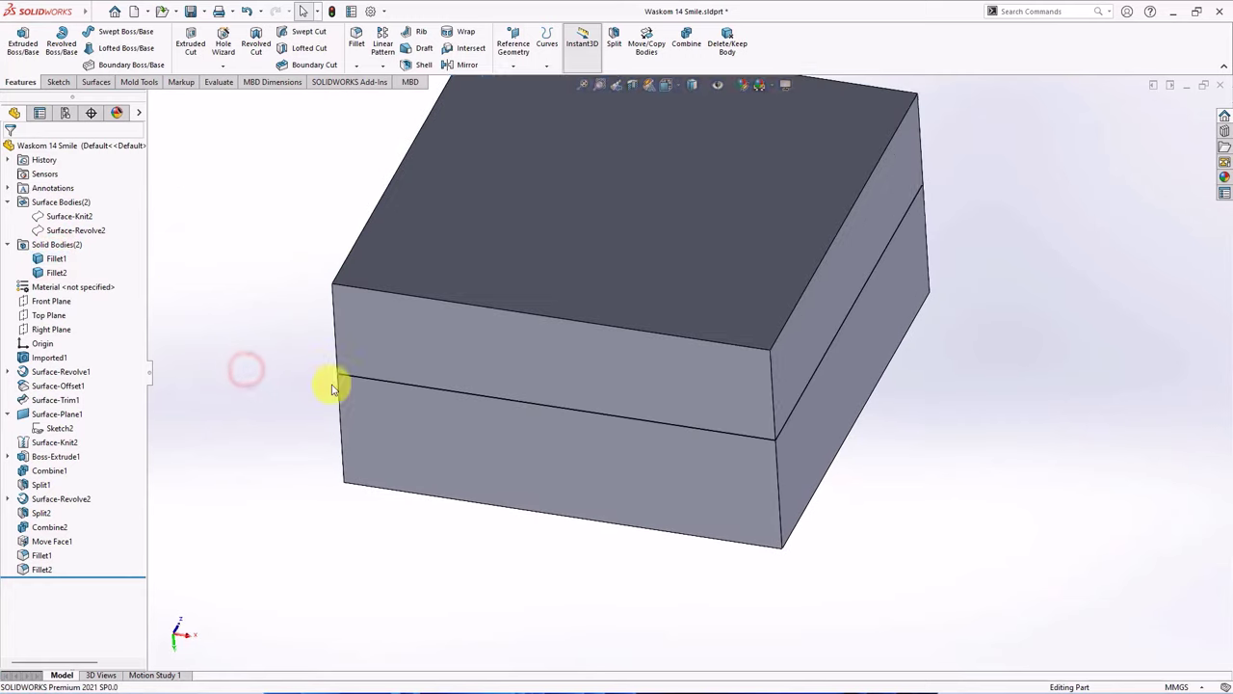